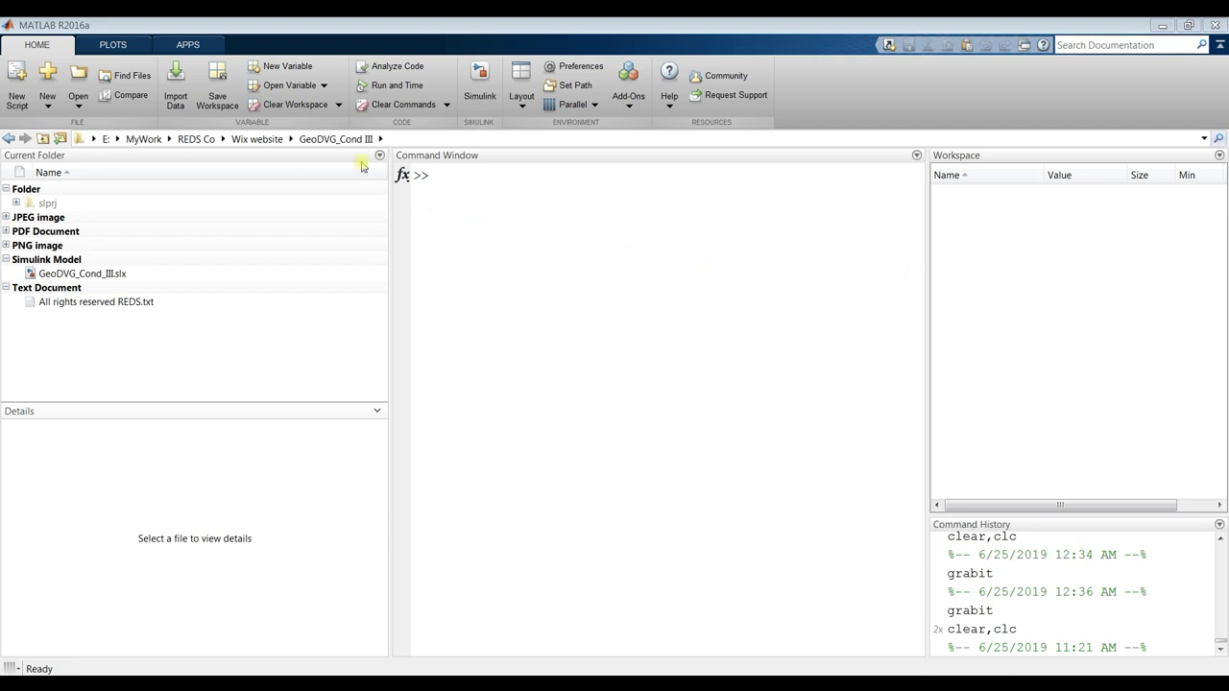
Change the current folder to "Hybrid Power for Standalone Systems" within the Wix website folder.
{"action": "left_click", "coordinate": [1203, 140]}
{"action": "left_click", "coordinate": [496, 386]}
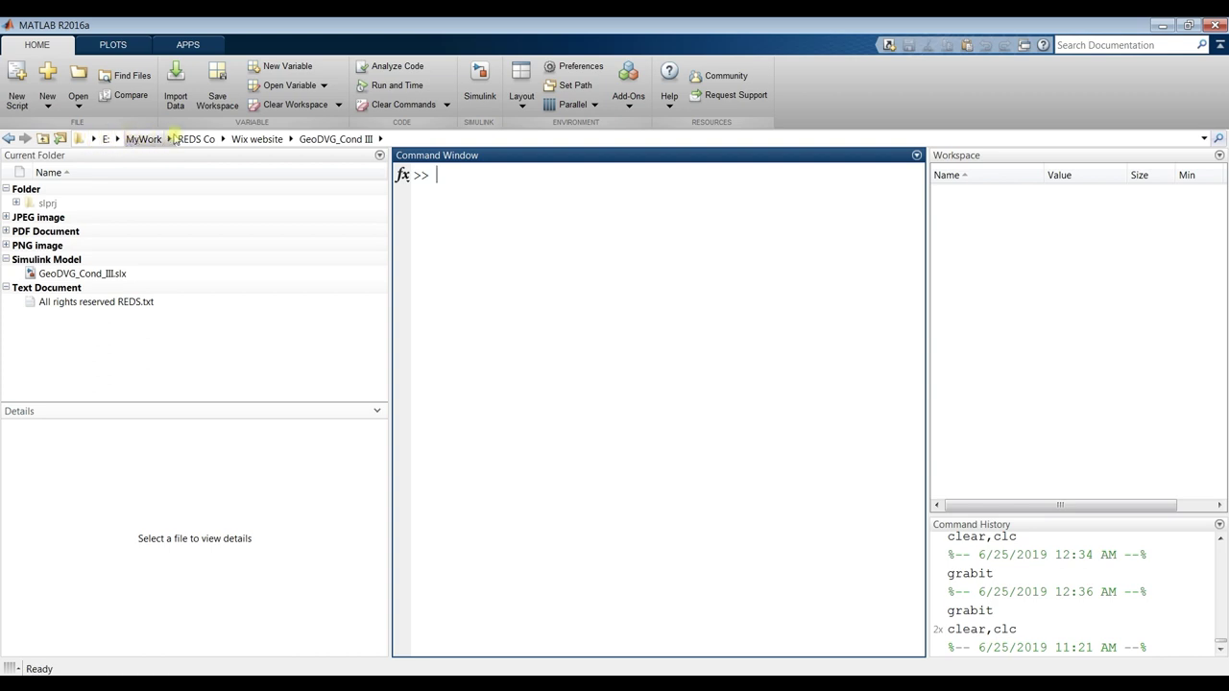
{"action": "left_click", "coordinate": [292, 139]}
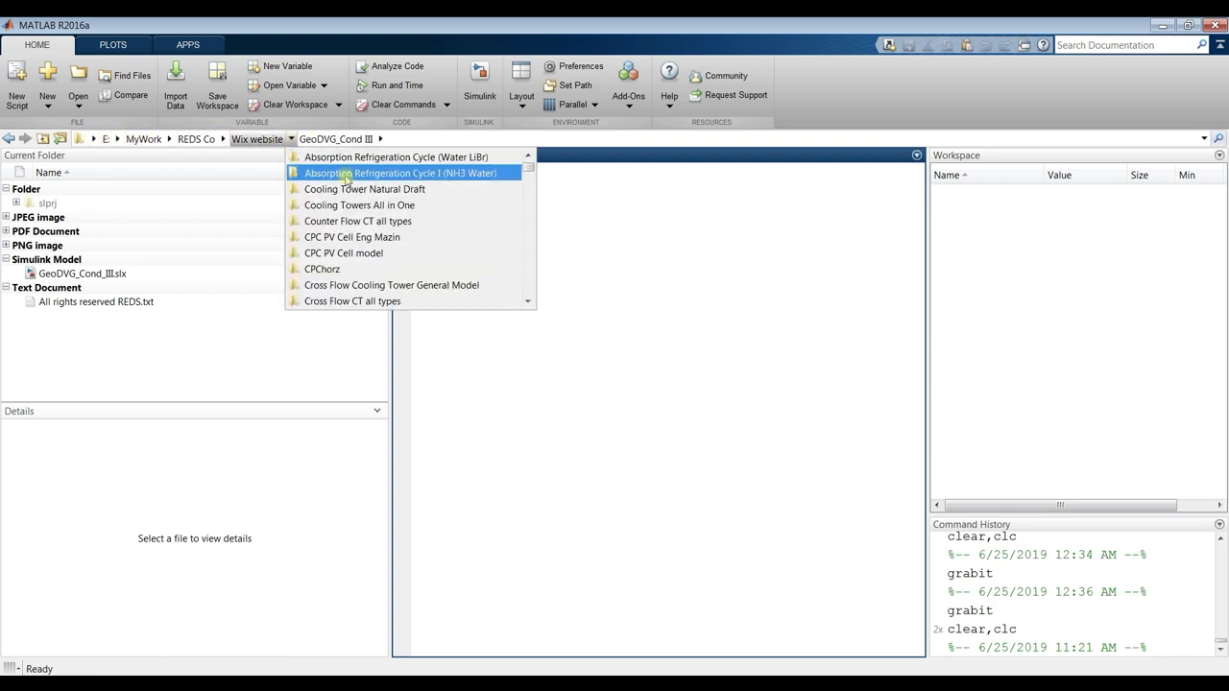
{"action": "scroll", "coordinate": [350, 177], "scroll_direction": "down", "scroll_amount": 6}
{"action": "scroll", "coordinate": [351, 177], "scroll_direction": "down", "scroll_amount": 4}
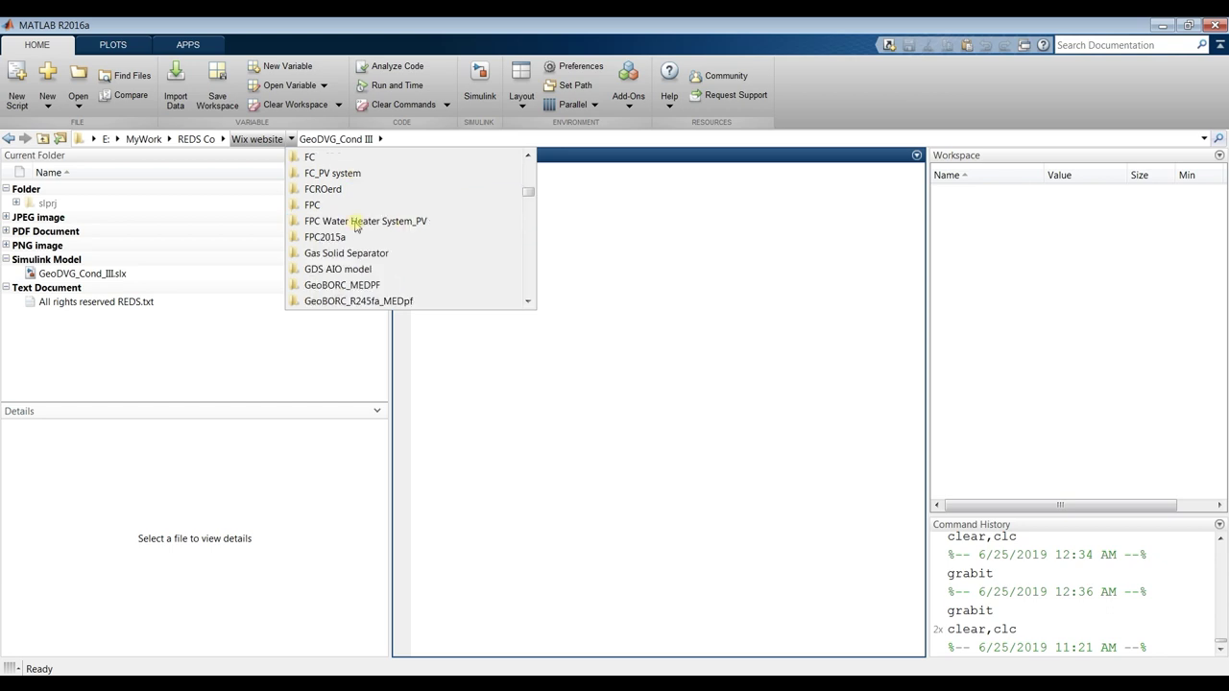
{"action": "scroll", "coordinate": [358, 224], "scroll_direction": "down", "scroll_amount": 2}
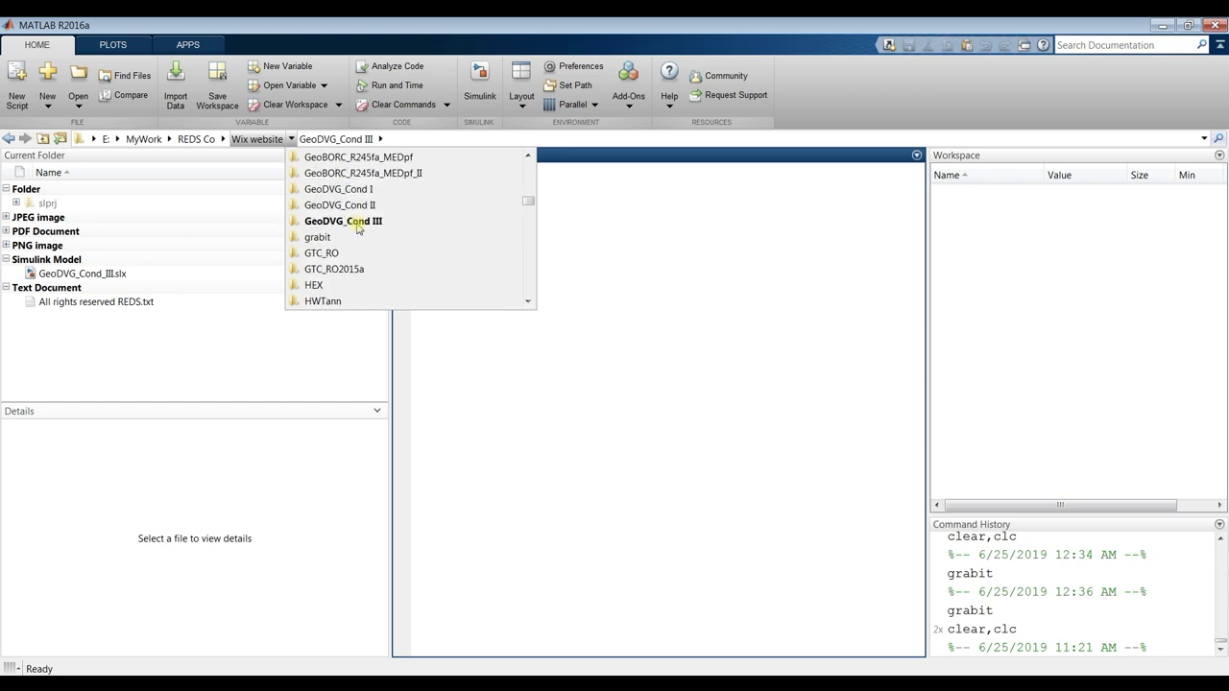
{"action": "scroll", "coordinate": [358, 225], "scroll_direction": "down", "scroll_amount": 2}
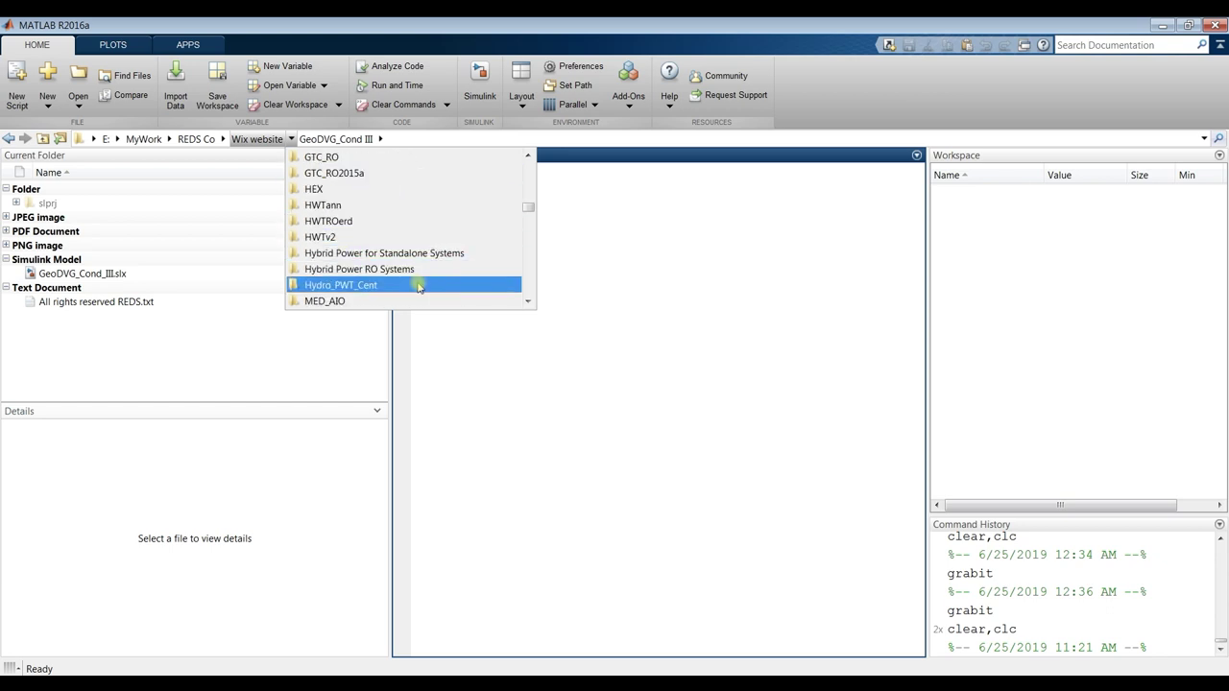
{"action": "left_click", "coordinate": [354, 254]}
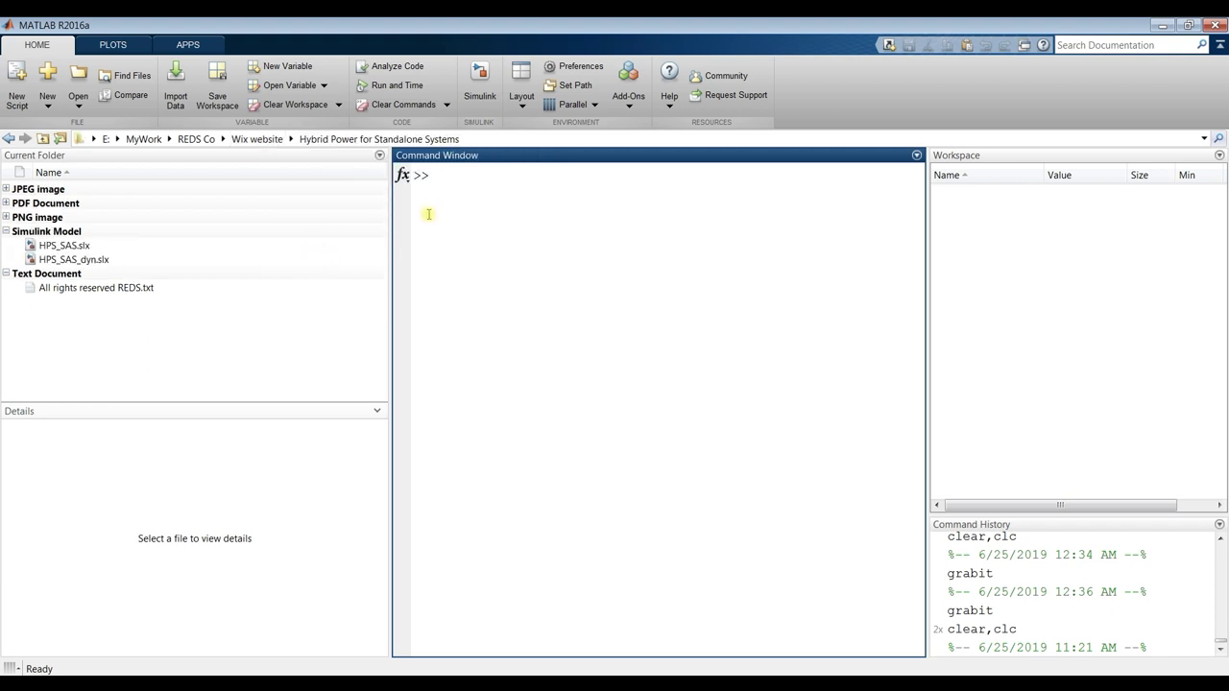
Compare the details and previews of HPS_SAS.slx and HPS_SAS_dyn.slx, and start opening HPS_SAS.slx.
{"action": "left_click", "coordinate": [46, 247]}
{"action": "left_click", "coordinate": [63, 259]}
{"action": "left_click", "coordinate": [55, 245]}
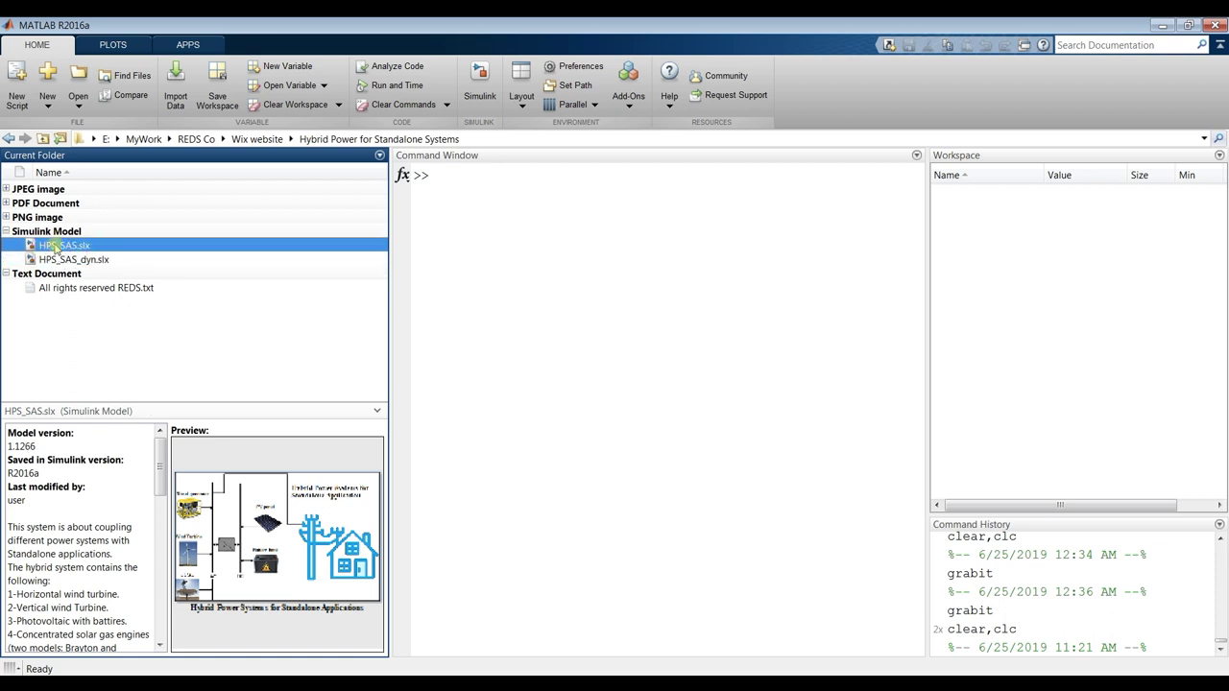
{"action": "left_click", "coordinate": [50, 257]}
{"action": "key", "text": "Up"}
{"action": "key", "text": "Down"}
{"action": "key", "text": "Up"}
{"action": "key", "text": "Down"}
{"action": "left_click", "coordinate": [66, 246]}
{"action": "double_click", "coordinate": [66, 246]}
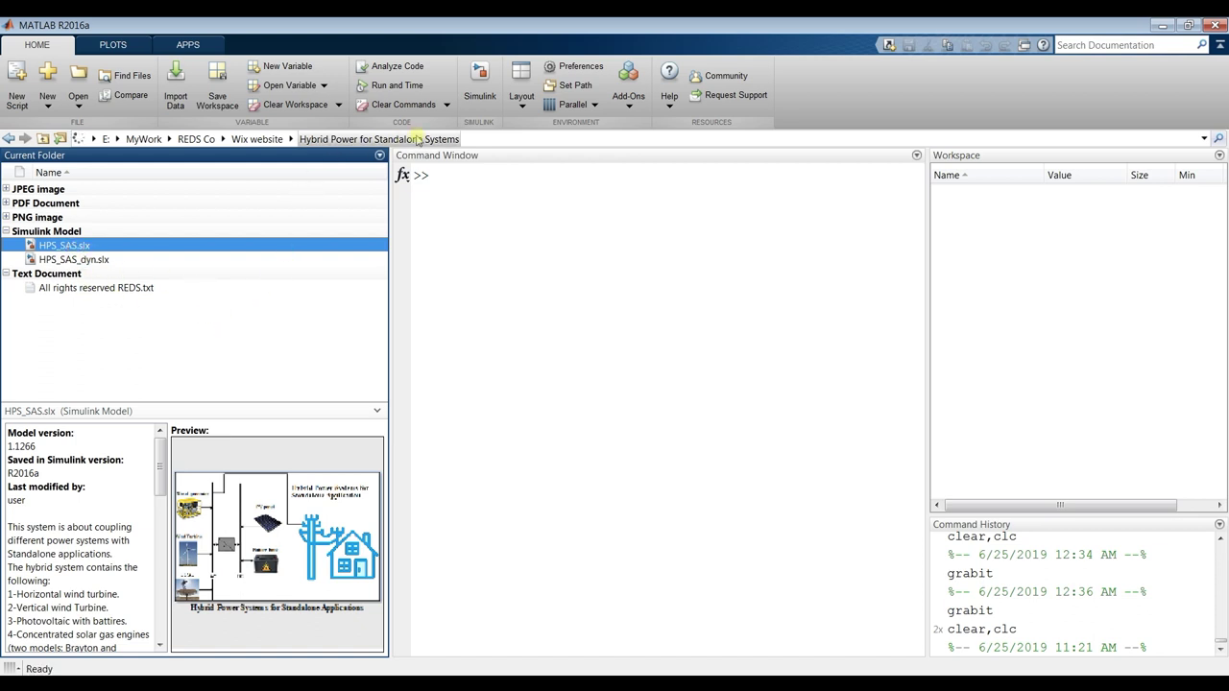
{"action": "left_click", "coordinate": [380, 157]}
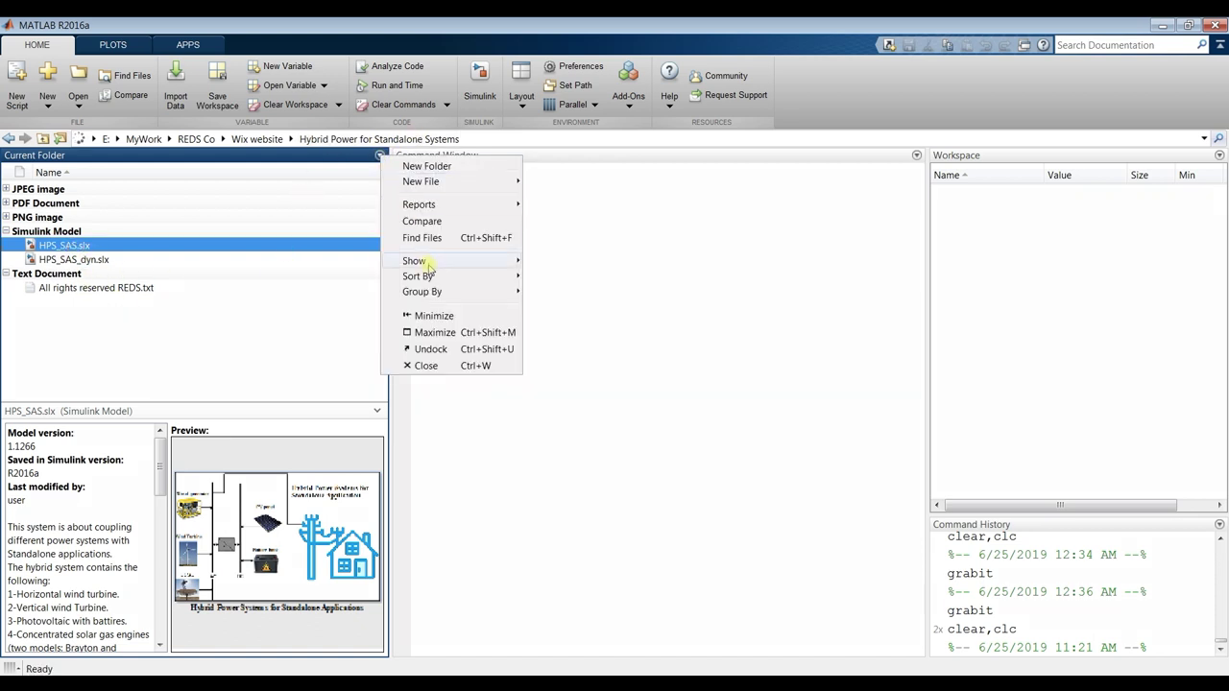
{"action": "mouse_move", "coordinate": [444, 281]}
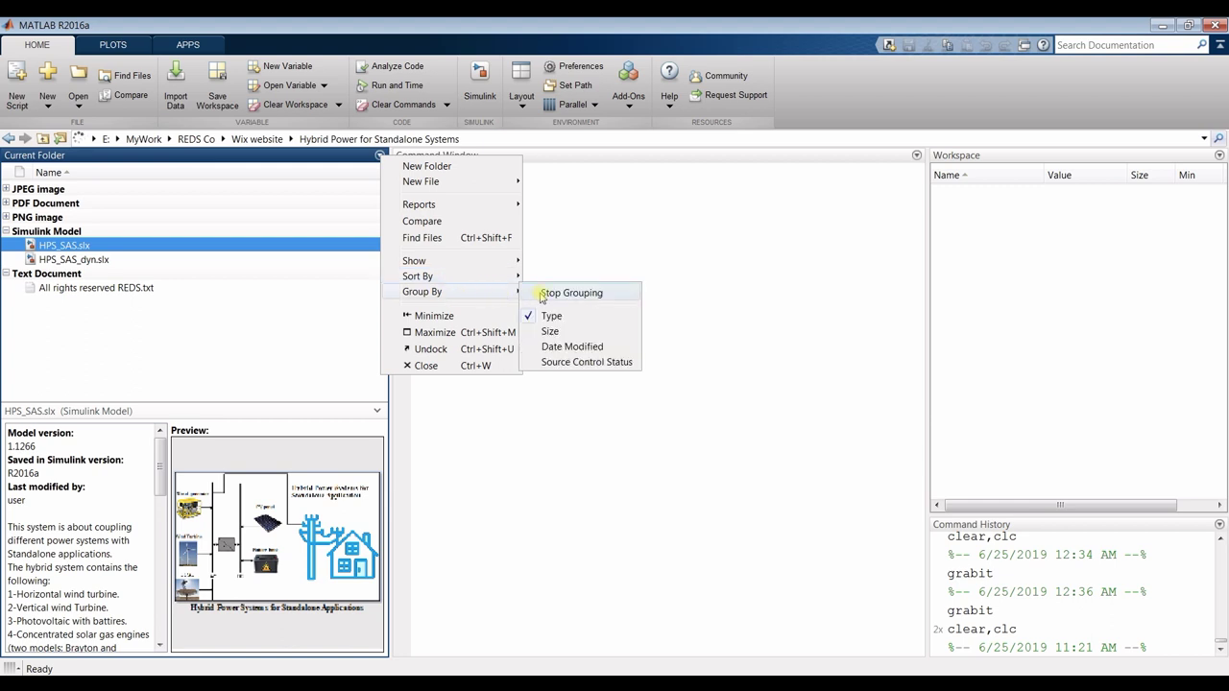
{"action": "left_click", "coordinate": [132, 331]}
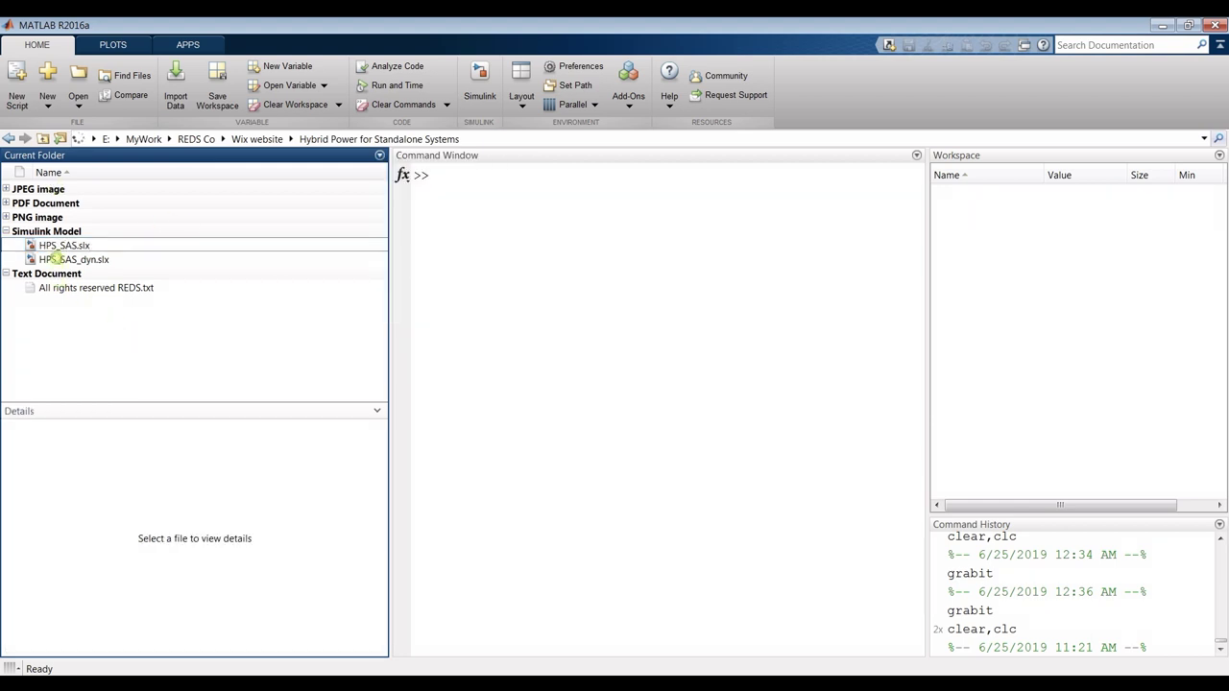
Bring up the HPS_SAS model in Simulink and maximize its window.
{"action": "left_click", "coordinate": [60, 246]}
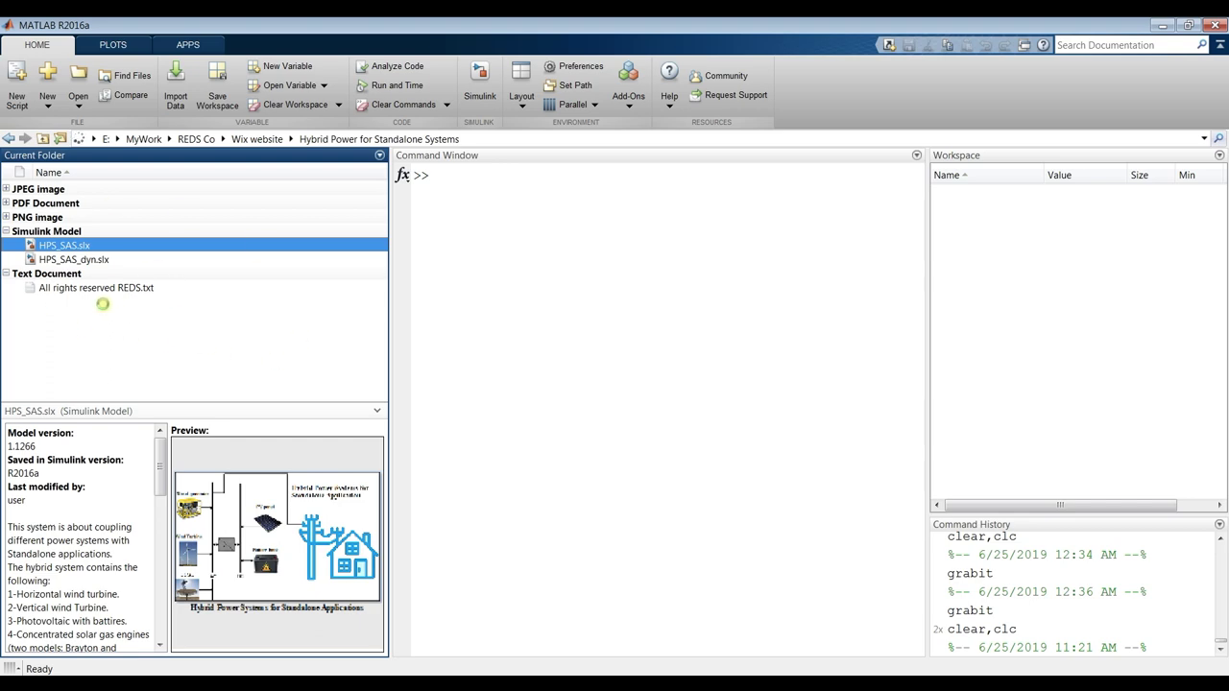
{"action": "double_click", "coordinate": [111, 248]}
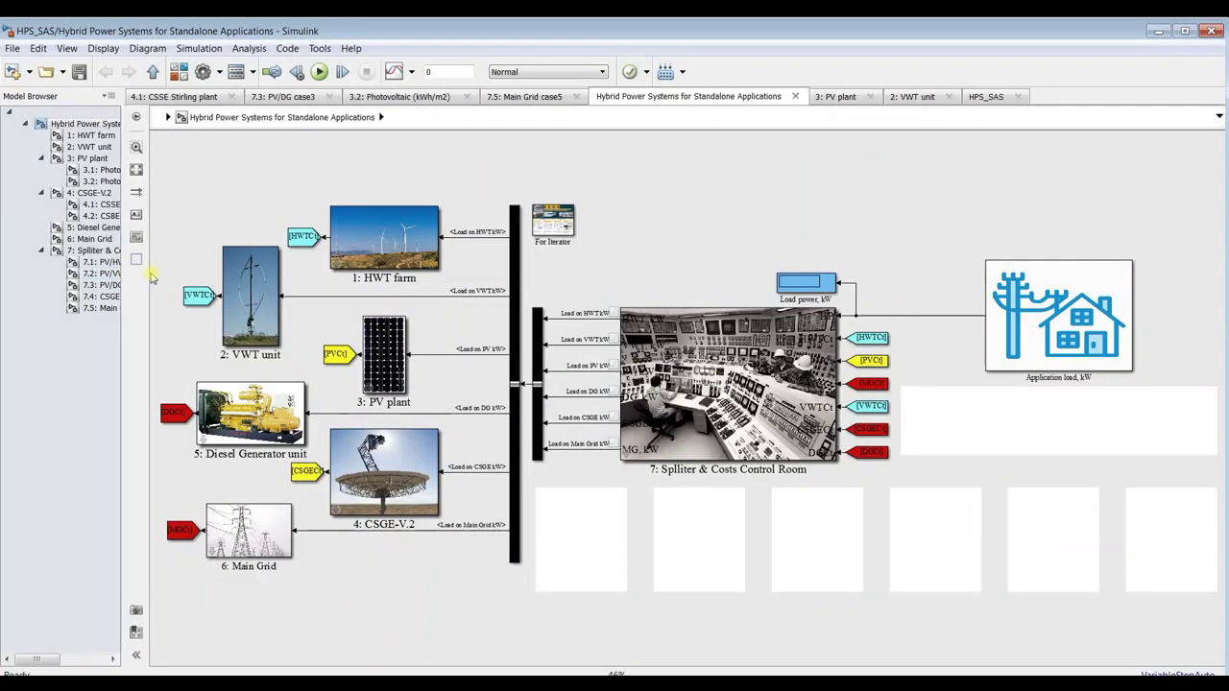
{"action": "left_click", "coordinate": [1183, 32]}
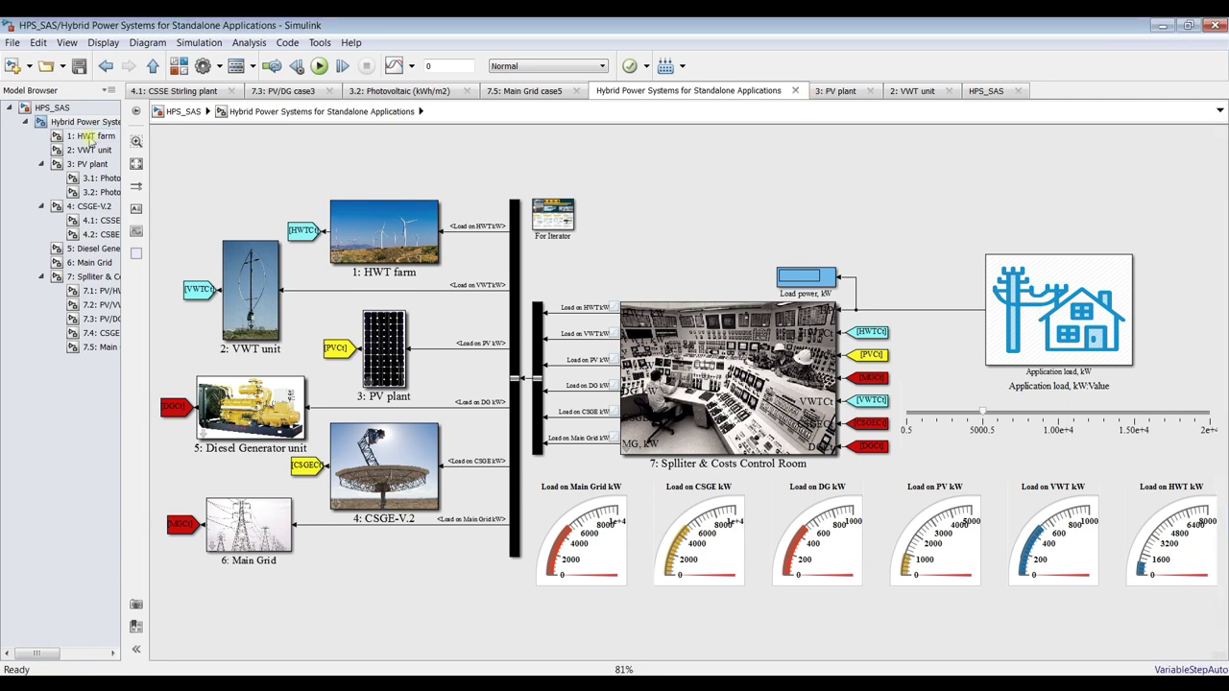
Show the top level of HPS_SAS and widen the Model Browser enough to read the full subsystem names.
{"action": "left_click", "coordinate": [52, 108]}
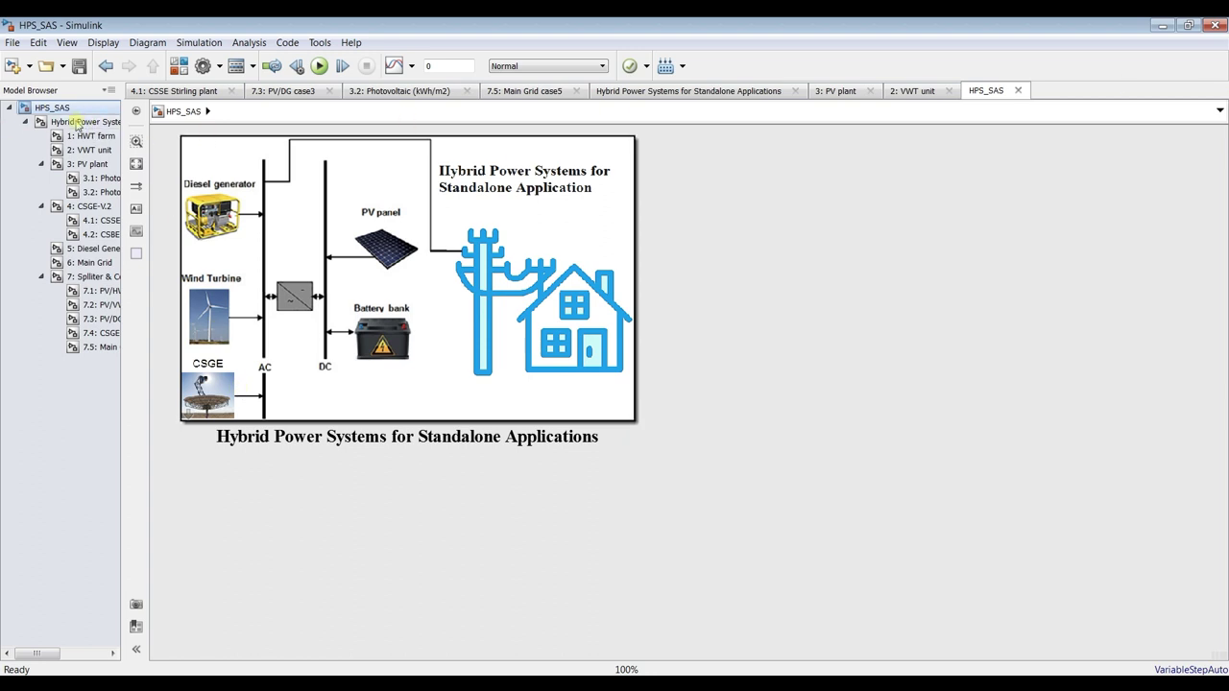
{"action": "left_click_drag", "start_coordinate": [121, 384], "coordinate": [244, 375]}
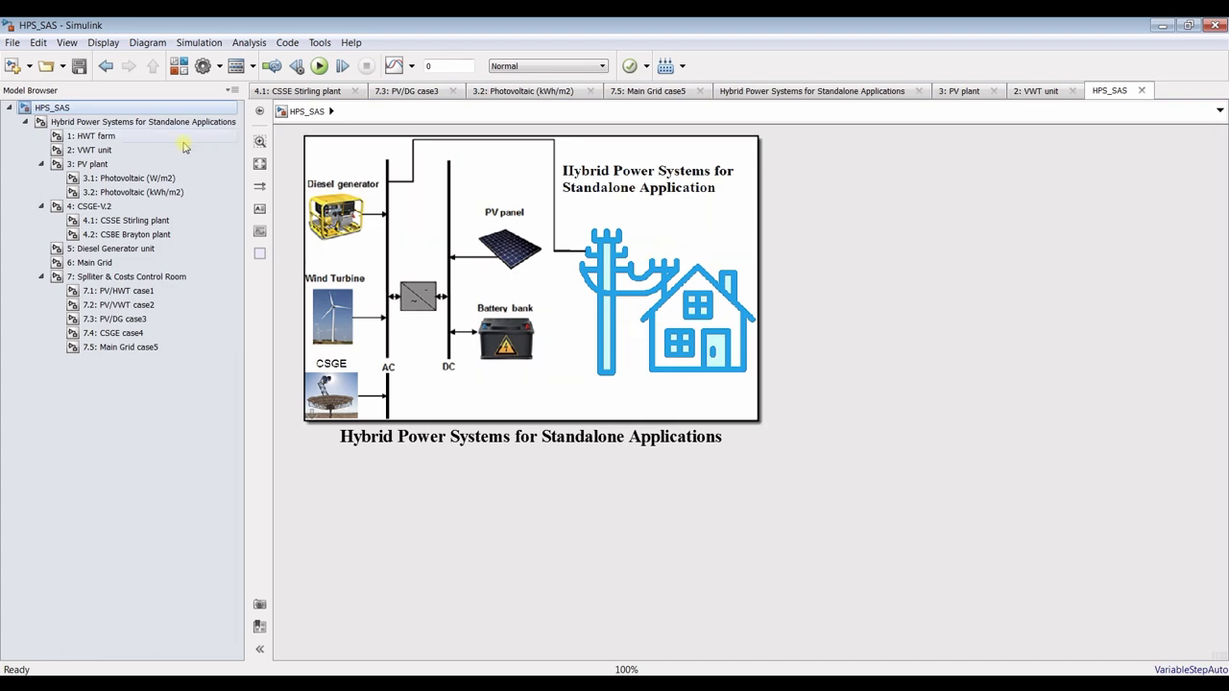
Open the "Hybrid Power Systems for Standalone Applications" subsystem, narrow the Model Browser and fit the diagram to the view.
{"action": "left_click", "coordinate": [137, 121]}
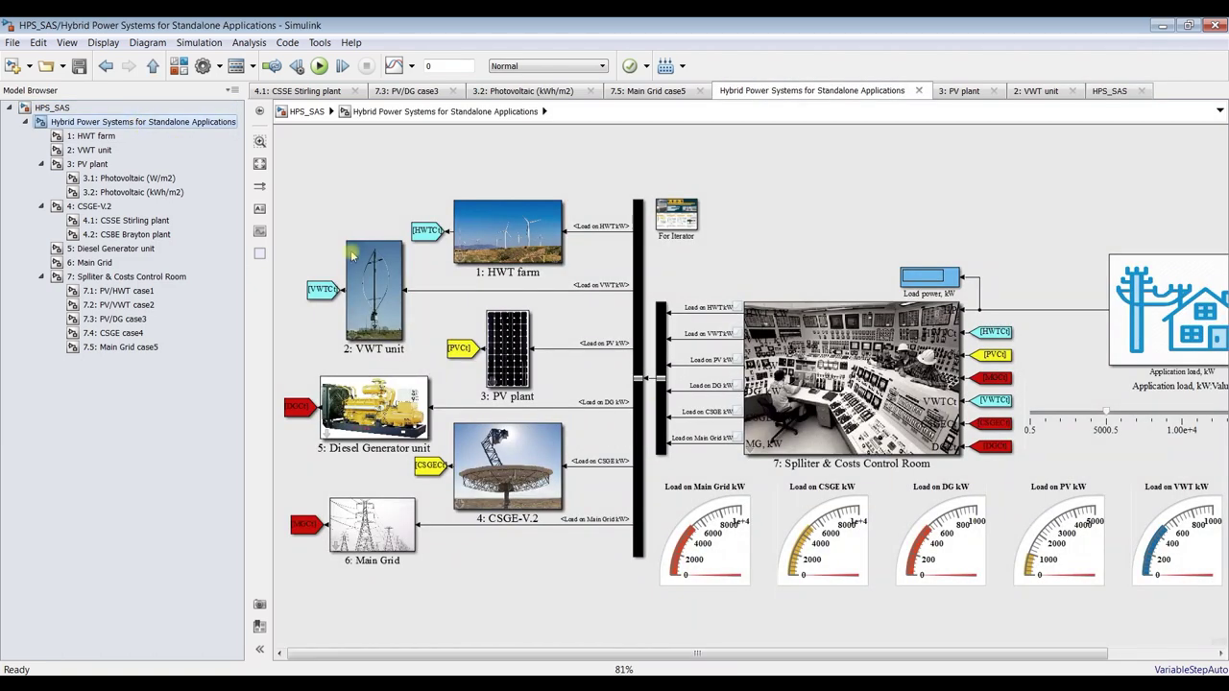
{"action": "left_click_drag", "start_coordinate": [242, 299], "coordinate": [195, 299]}
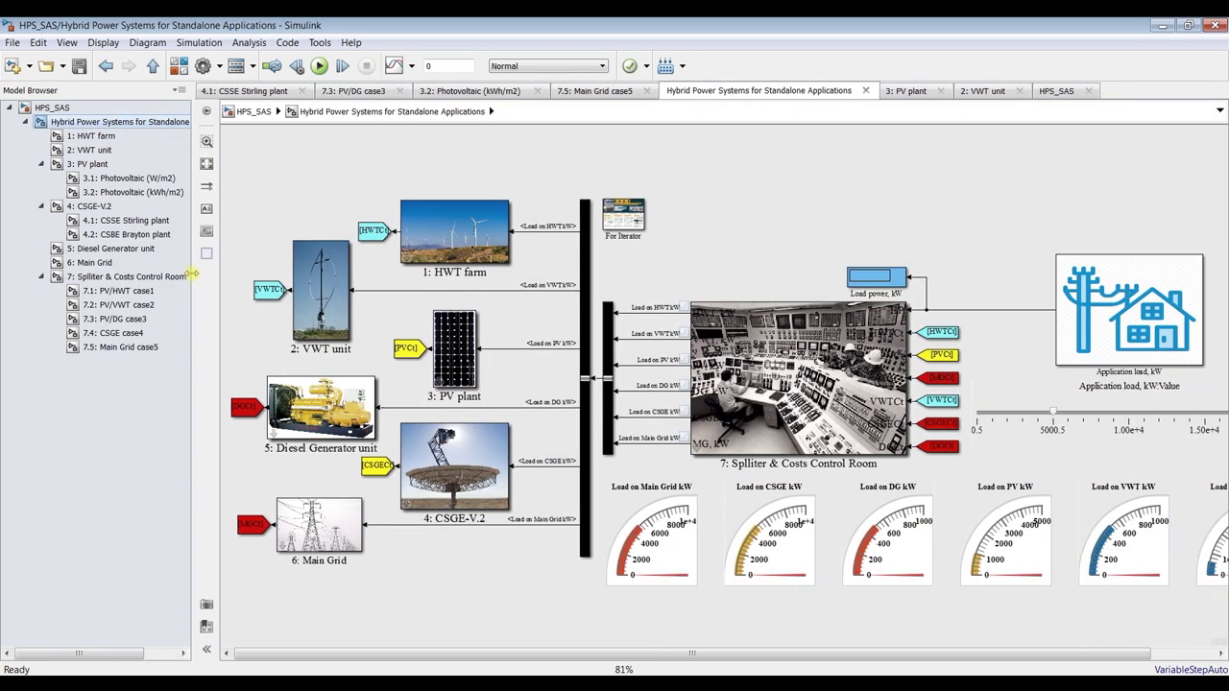
{"action": "left_click", "coordinate": [211, 166]}
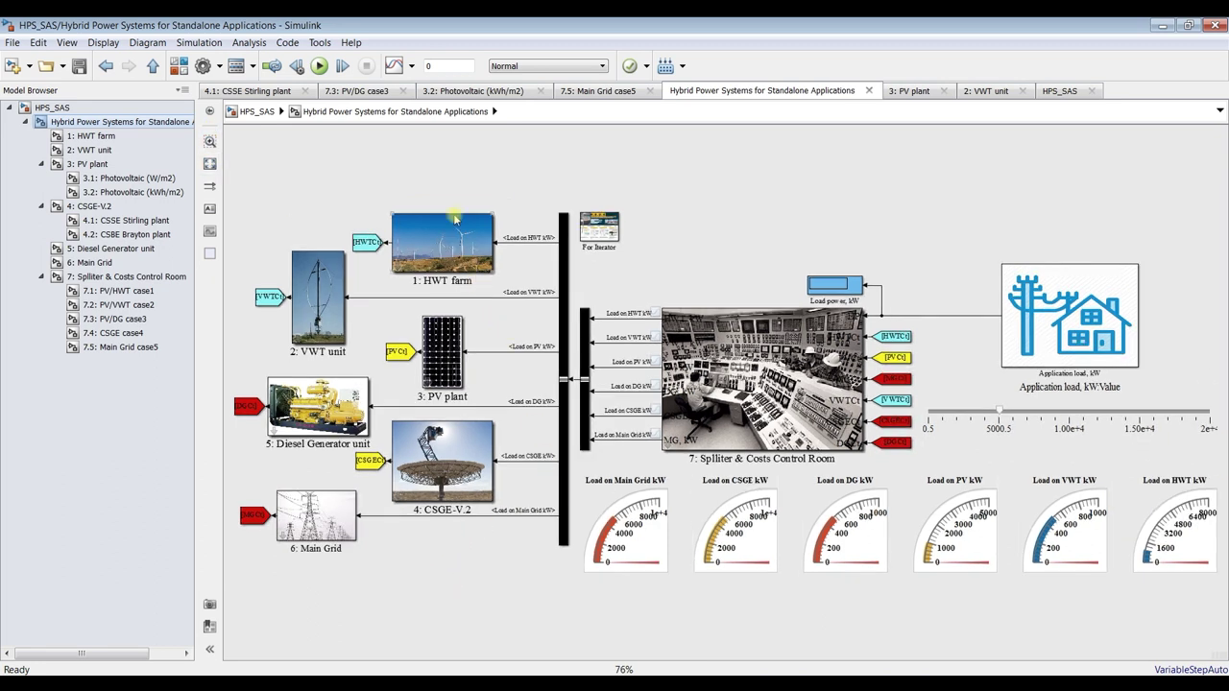
Select the HWT farm, VWT unit, PV plant and Diesel Generator unit blocks one after another to review the power sources.
{"action": "left_click", "coordinate": [455, 246]}
{"action": "left_click", "coordinate": [315, 294]}
{"action": "left_click", "coordinate": [447, 351]}
{"action": "left_click", "coordinate": [311, 408]}
Refit the diagram beside a narrower Model Browser, and select the CSGE load gauge and the application load slider for inspection.
{"action": "scroll", "coordinate": [514, 657], "scroll_direction": "down", "scroll_amount": 2}
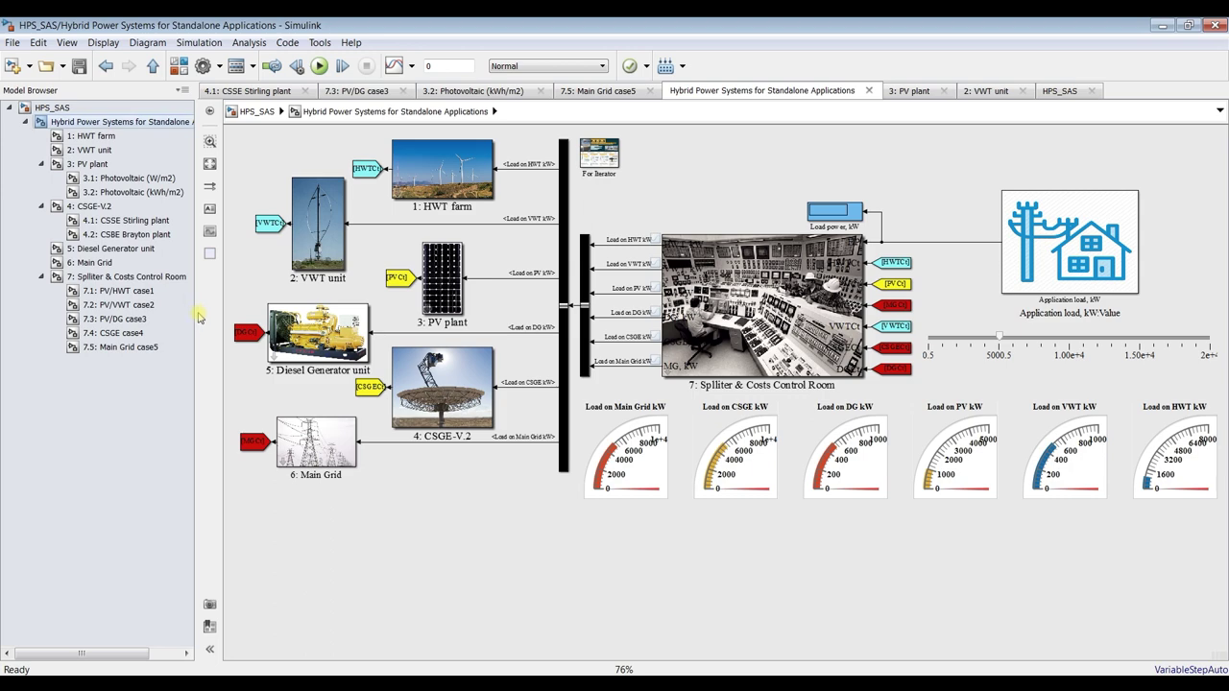
{"action": "left_click_drag", "start_coordinate": [195, 311], "coordinate": [120, 309]}
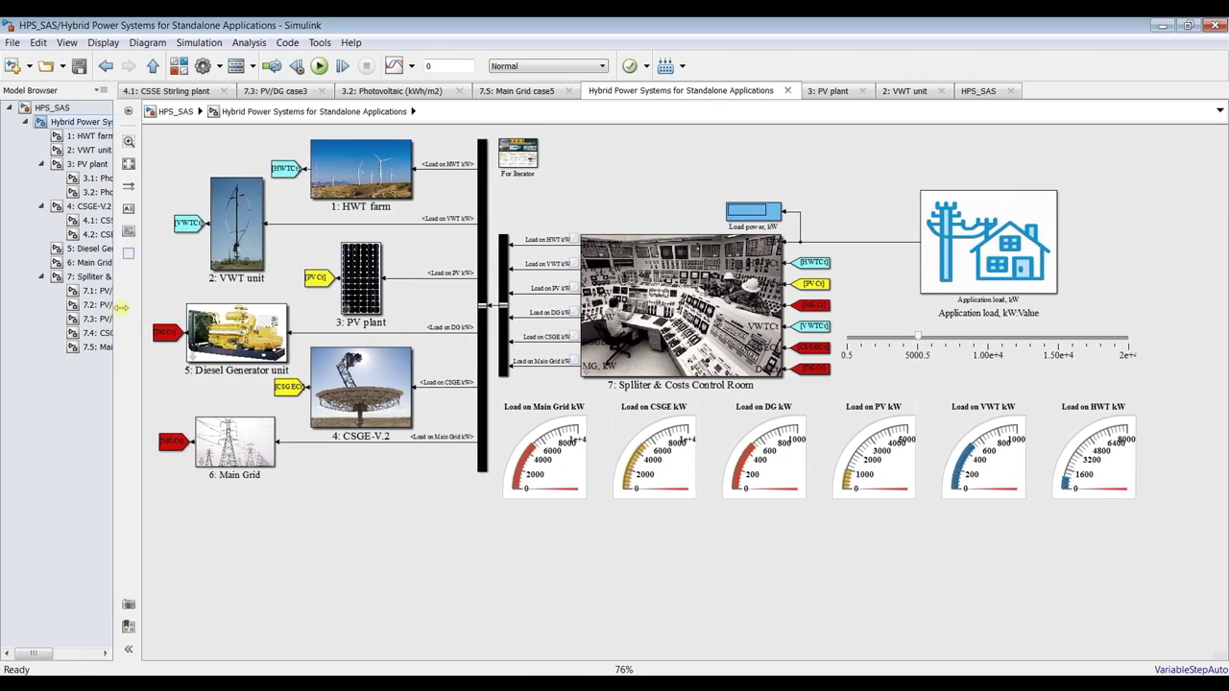
{"action": "left_click", "coordinate": [135, 165]}
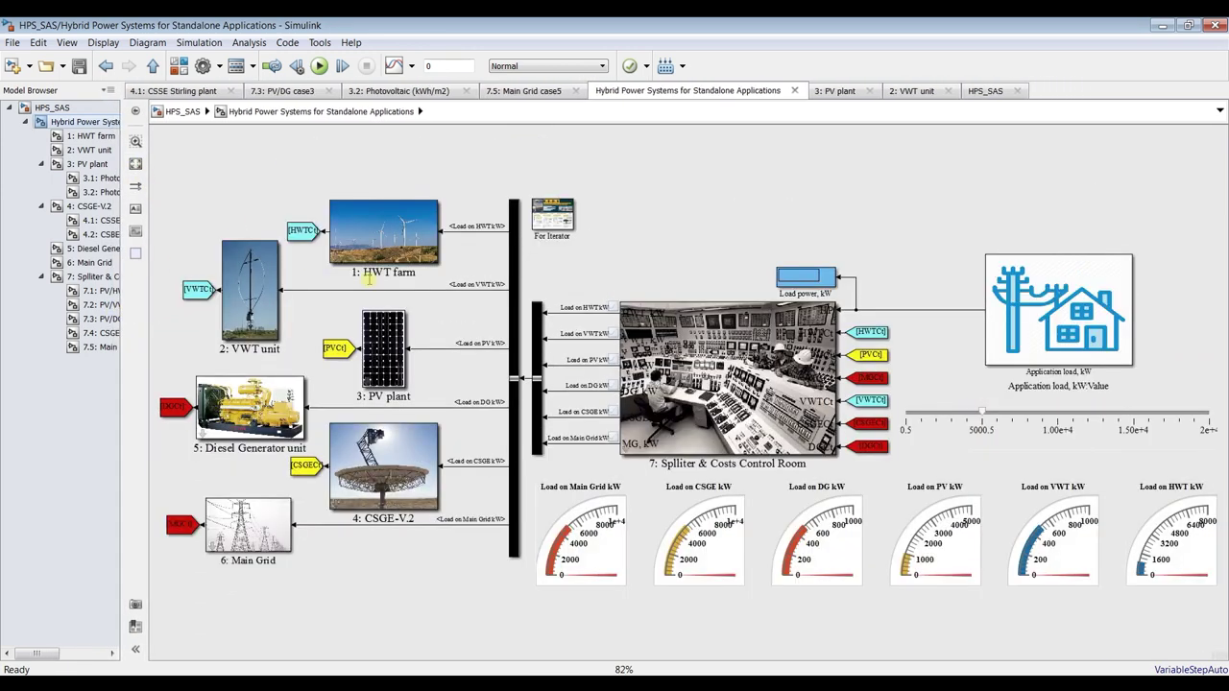
{"action": "left_click", "coordinate": [691, 566]}
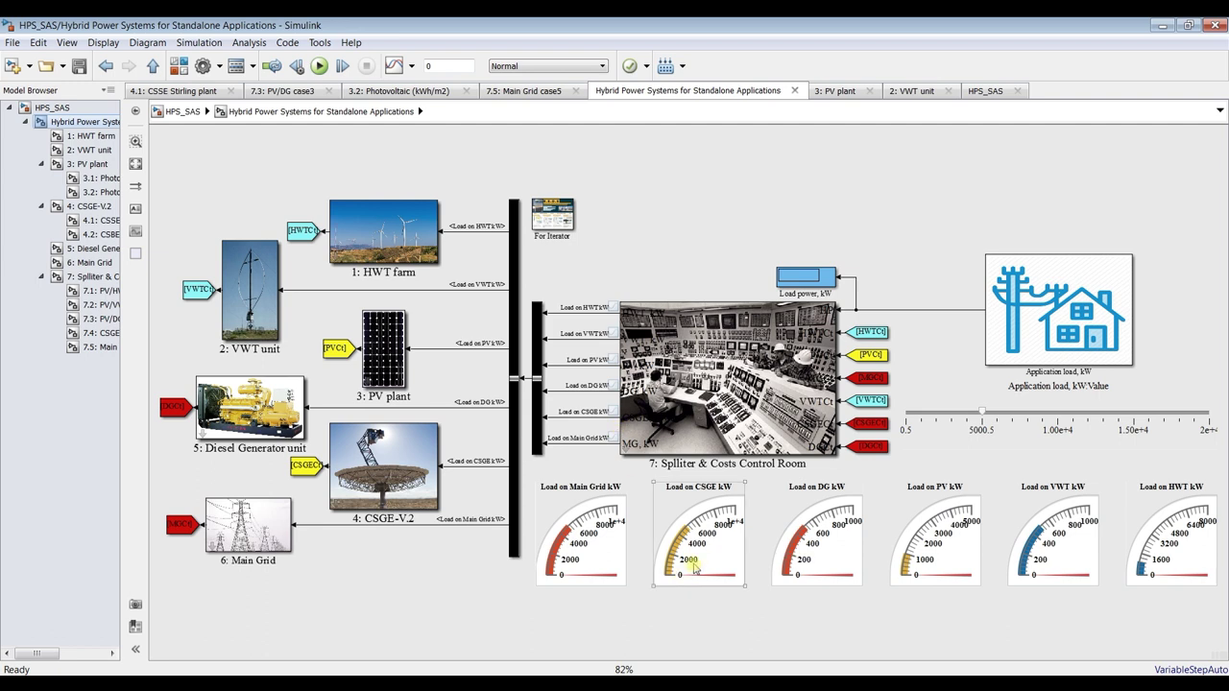
{"action": "left_click", "coordinate": [1000, 432]}
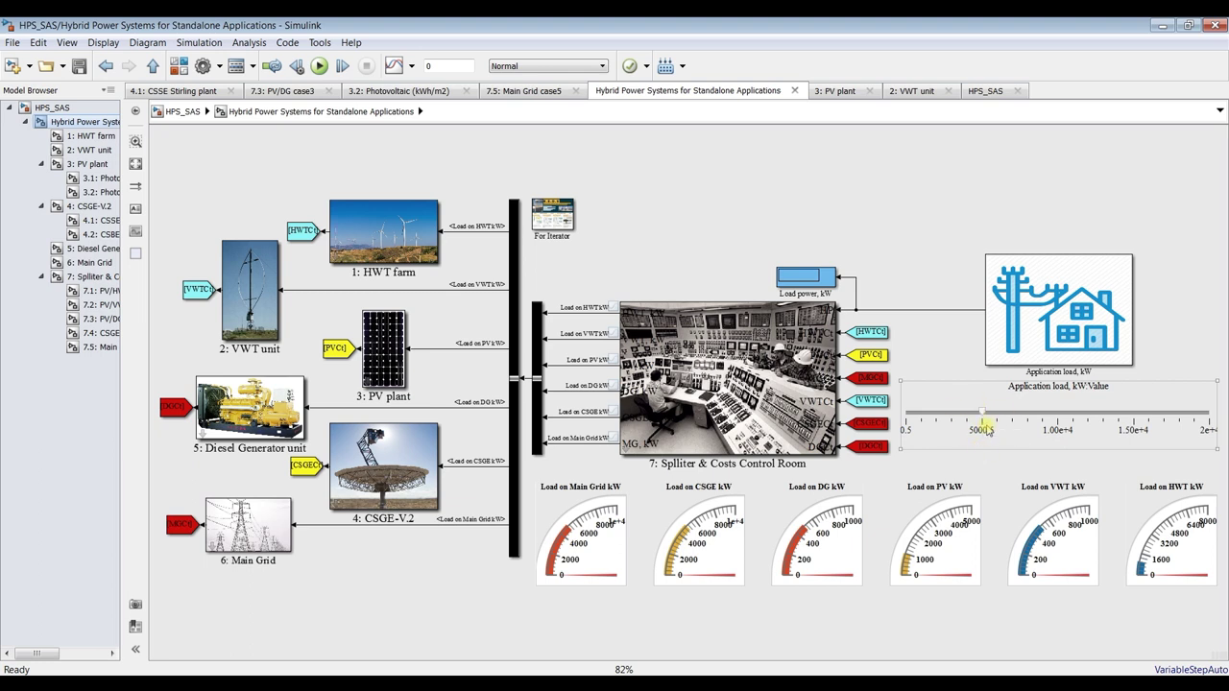
Open the block parameters of "7: Splliter & Costs Control Room" and move the dialog higher over the diagram.
{"action": "double_click", "coordinate": [642, 376]}
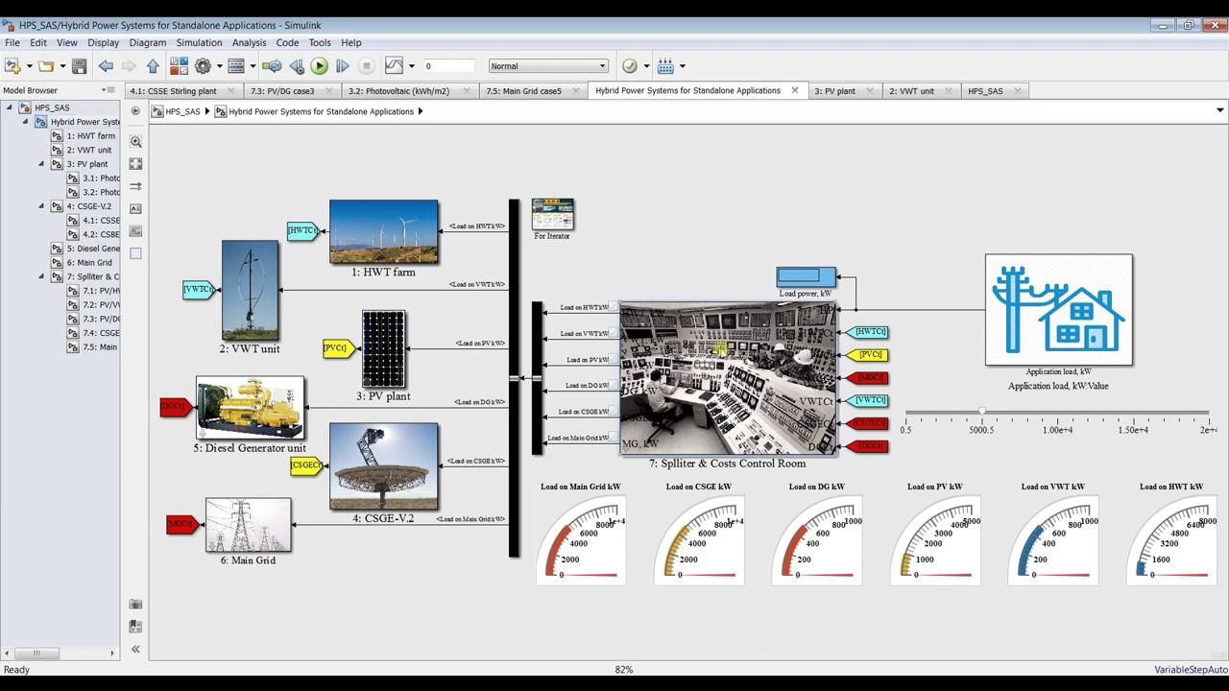
{"action": "left_click_drag", "start_coordinate": [612, 363], "coordinate": [819, 152]}
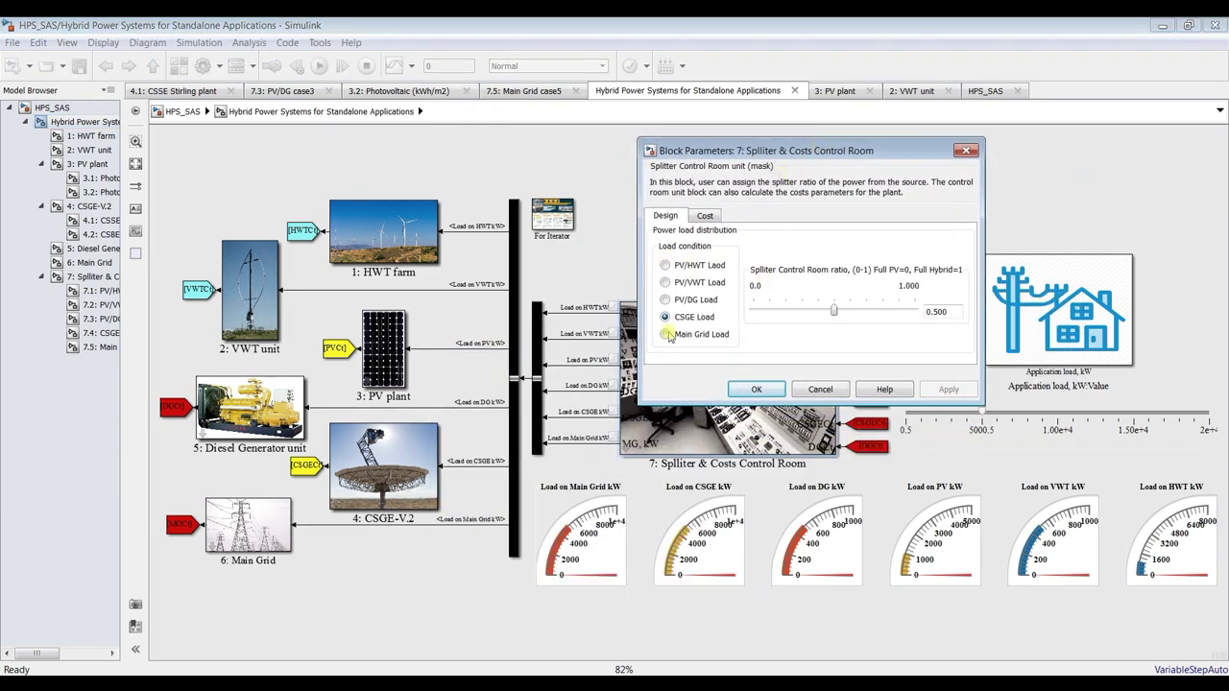
Try different load conditions for the control room, including PV/VWT Load and PV/DG Load.
{"action": "left_click", "coordinate": [665, 265]}
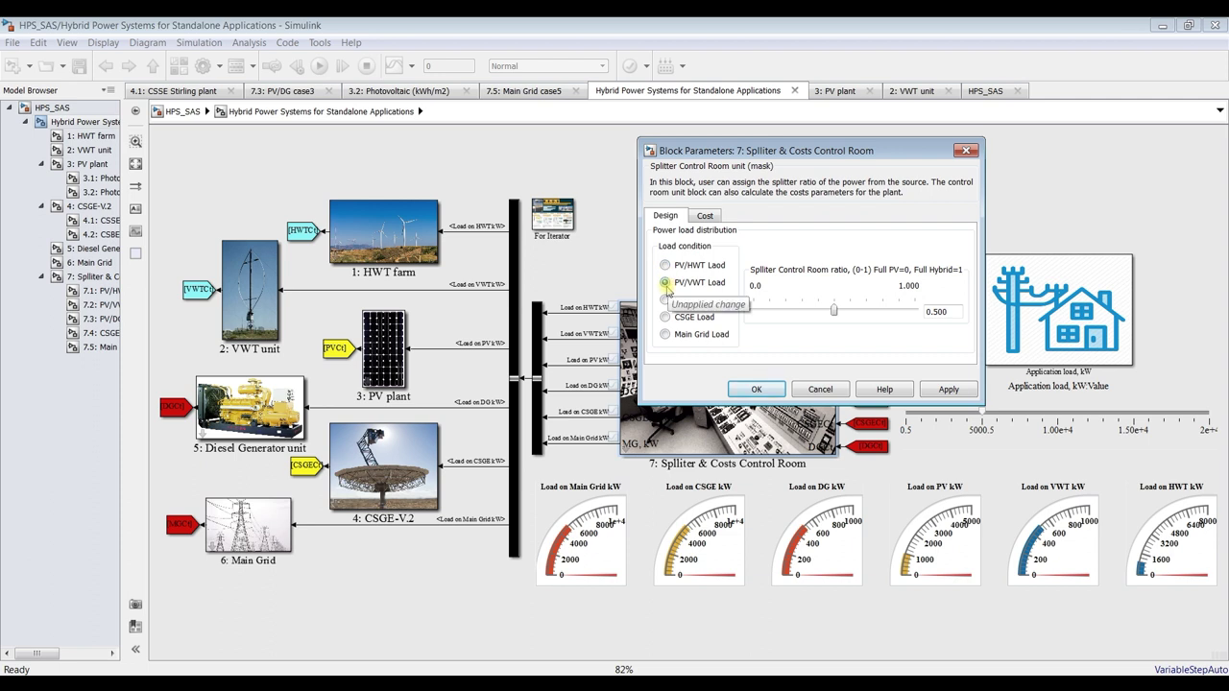
{"action": "left_click", "coordinate": [665, 300]}
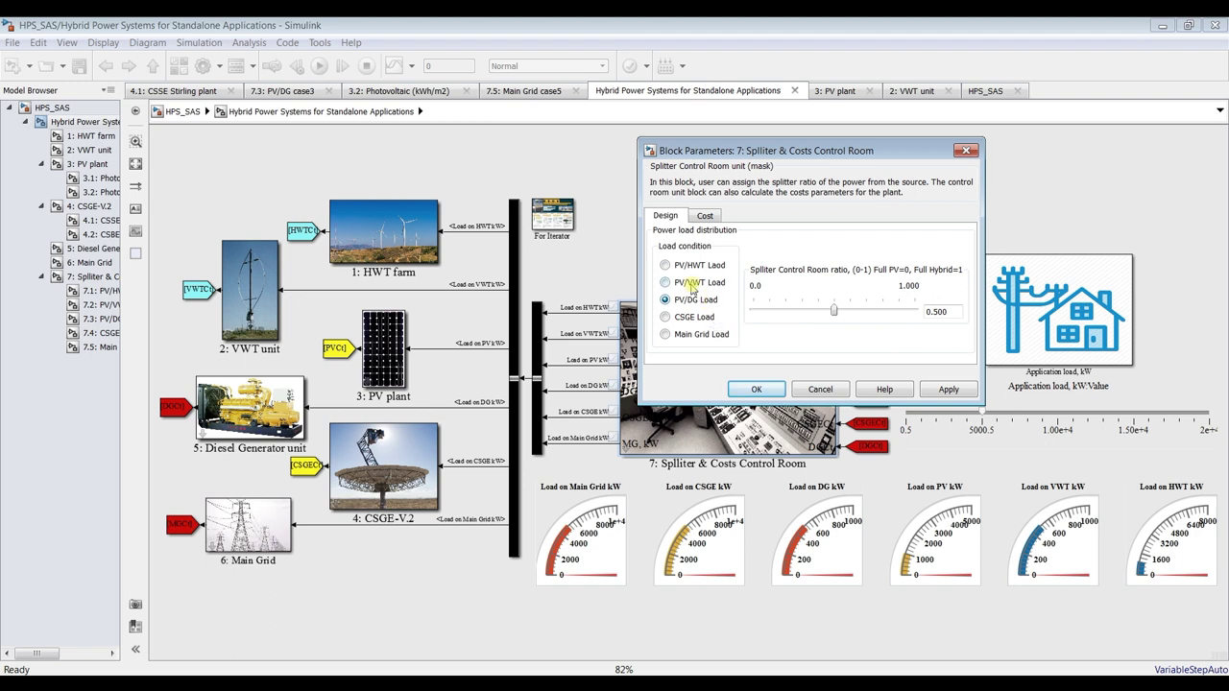
{"action": "left_click", "coordinate": [666, 319]}
{"action": "left_click", "coordinate": [666, 335]}
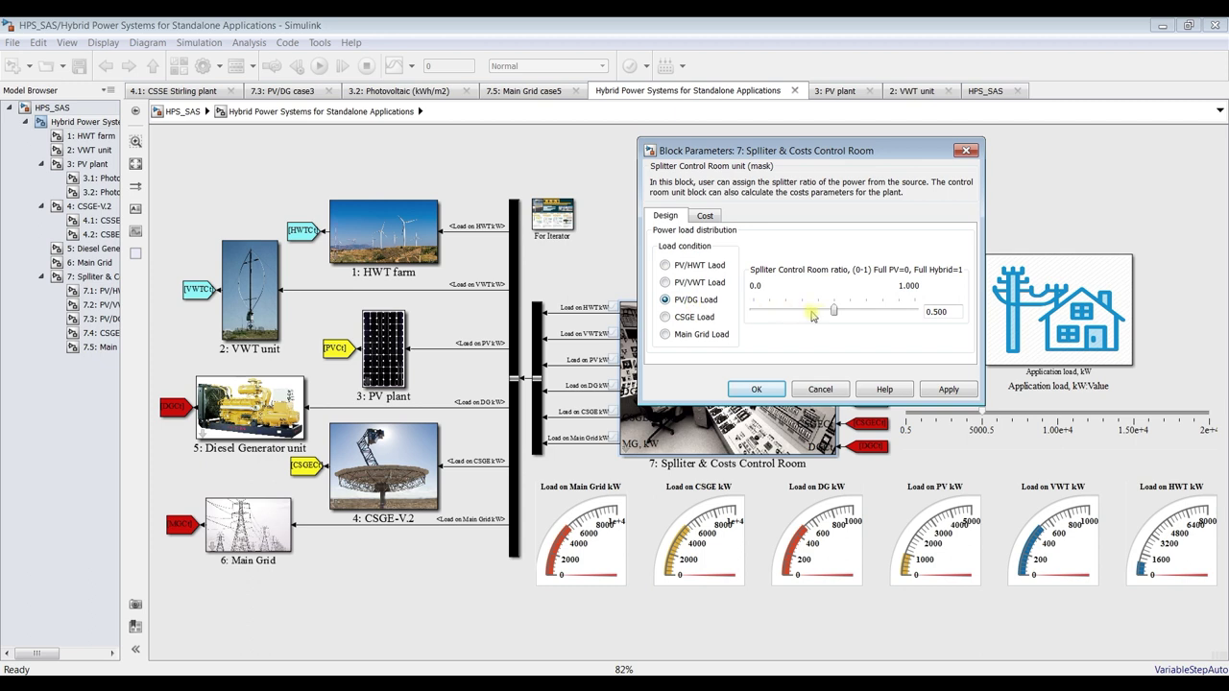
Try the splitter control room ratio across its full range from 0 to 1, at 0.500 and at 0.600.
{"action": "left_click_drag", "start_coordinate": [834, 312], "coordinate": [750, 317]}
{"action": "left_click_drag", "start_coordinate": [754, 314], "coordinate": [923, 315]}
{"action": "left_click_drag", "start_coordinate": [917, 313], "coordinate": [834, 309]}
{"action": "double_click", "coordinate": [936, 312]}
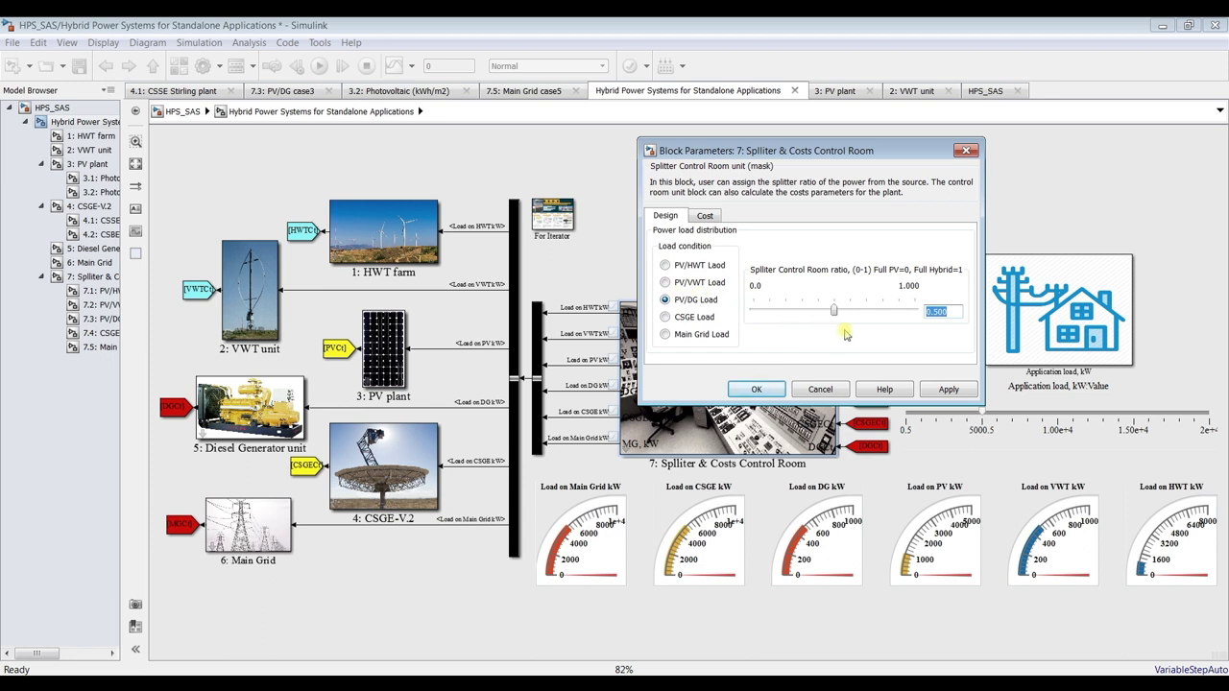
{"action": "left_click", "coordinate": [958, 312]}
{"action": "left_click_drag", "start_coordinate": [836, 310], "coordinate": [855, 309]}
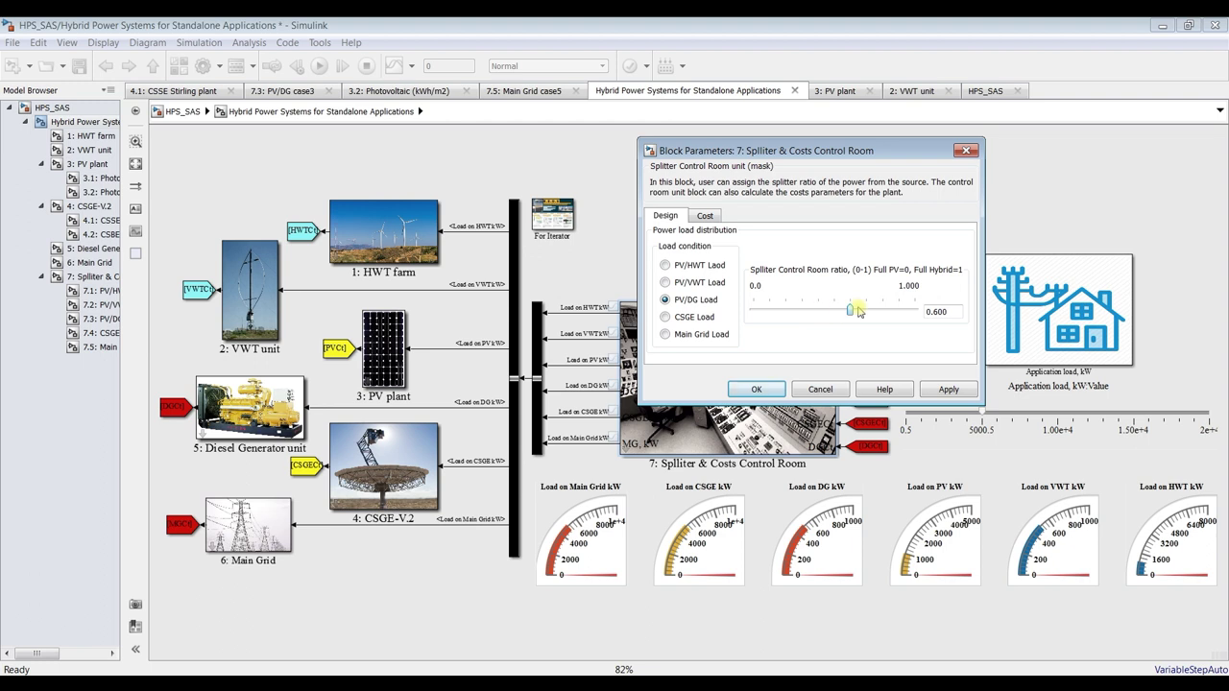
Set the splitter ratio to 0.500 and the load condition to PV/HWT, apply the settings and close the dialog.
{"action": "left_click_drag", "start_coordinate": [851, 312], "coordinate": [840, 309]}
{"action": "left_click", "coordinate": [687, 269]}
{"action": "left_click", "coordinate": [949, 389]}
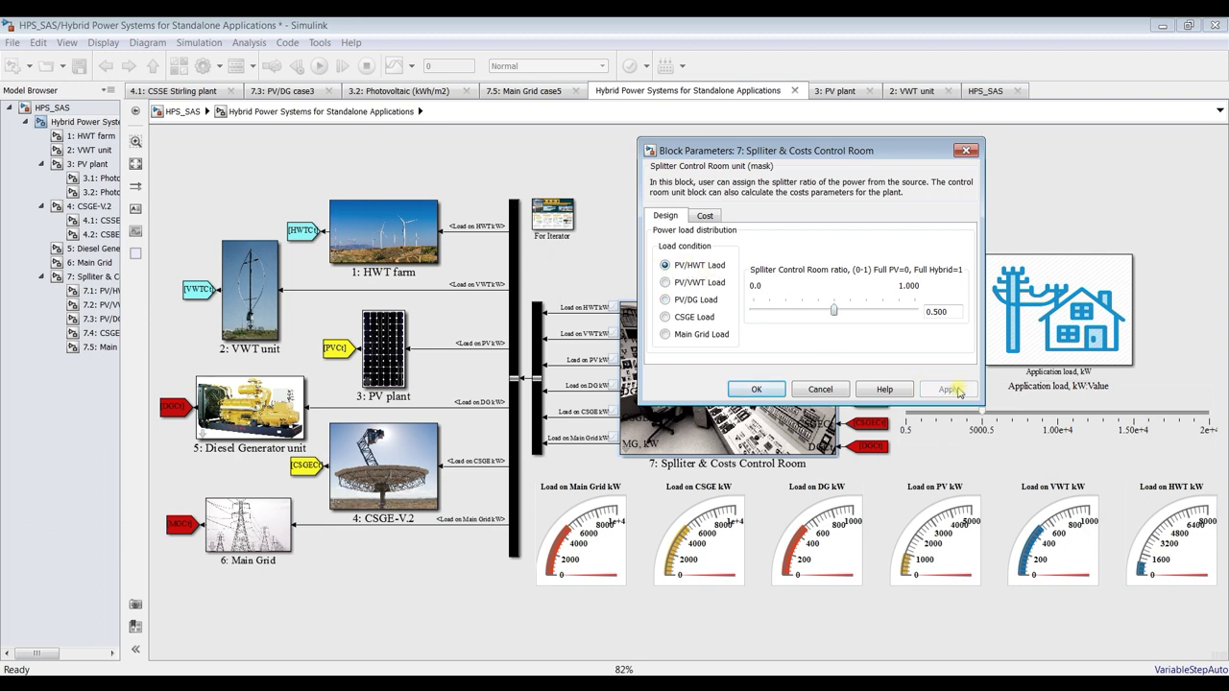
{"action": "left_click", "coordinate": [755, 389]}
Open the block parameters of "1: HWT farm", move the dialog clear of the diagram, and review its operating conditions and design power before closing.
{"action": "left_click", "coordinate": [414, 235]}
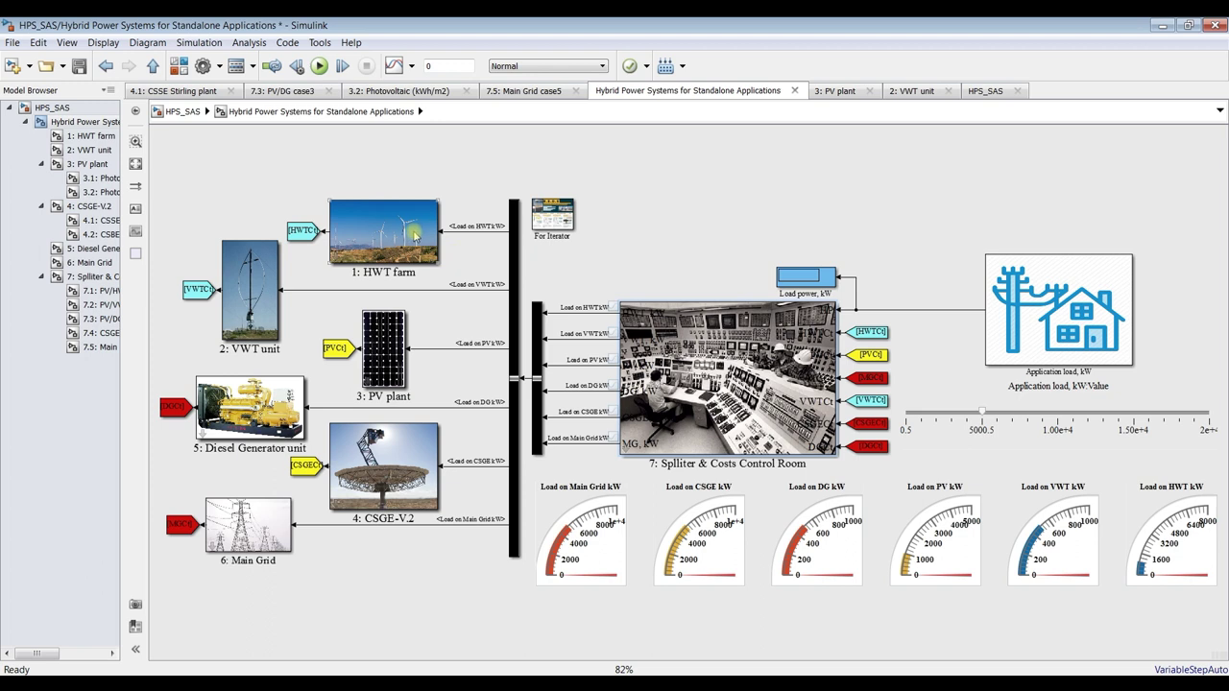
{"action": "double_click", "coordinate": [415, 236]}
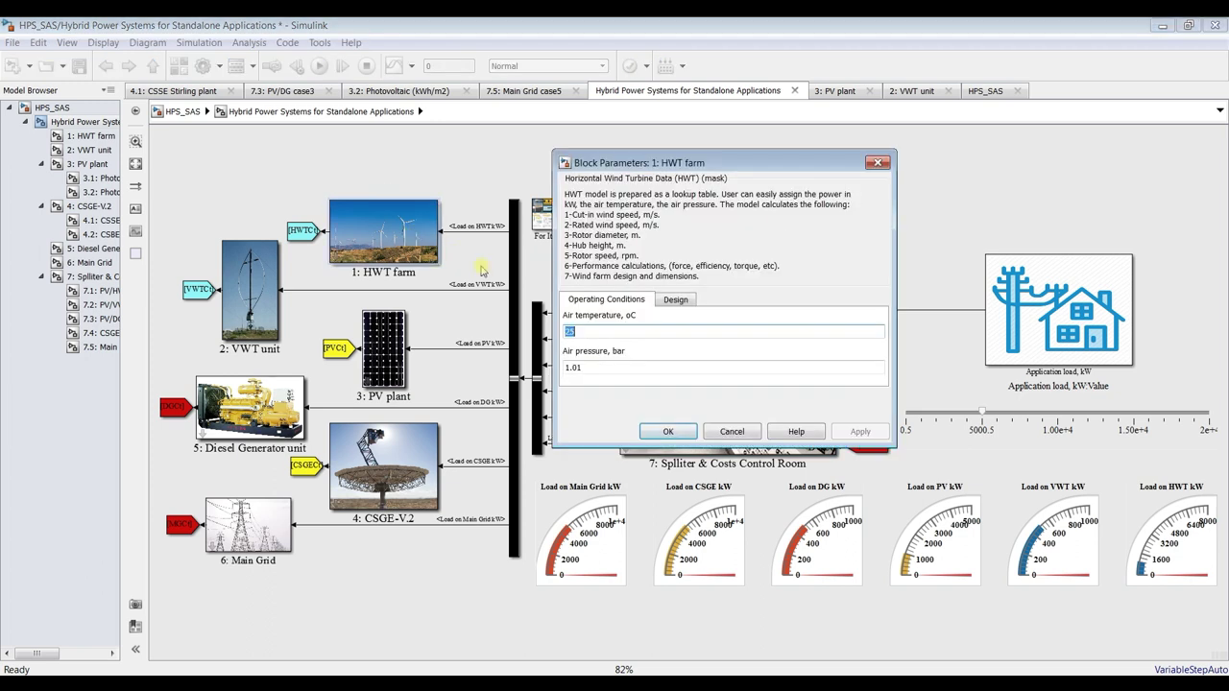
{"action": "key", "text": "Tab"}
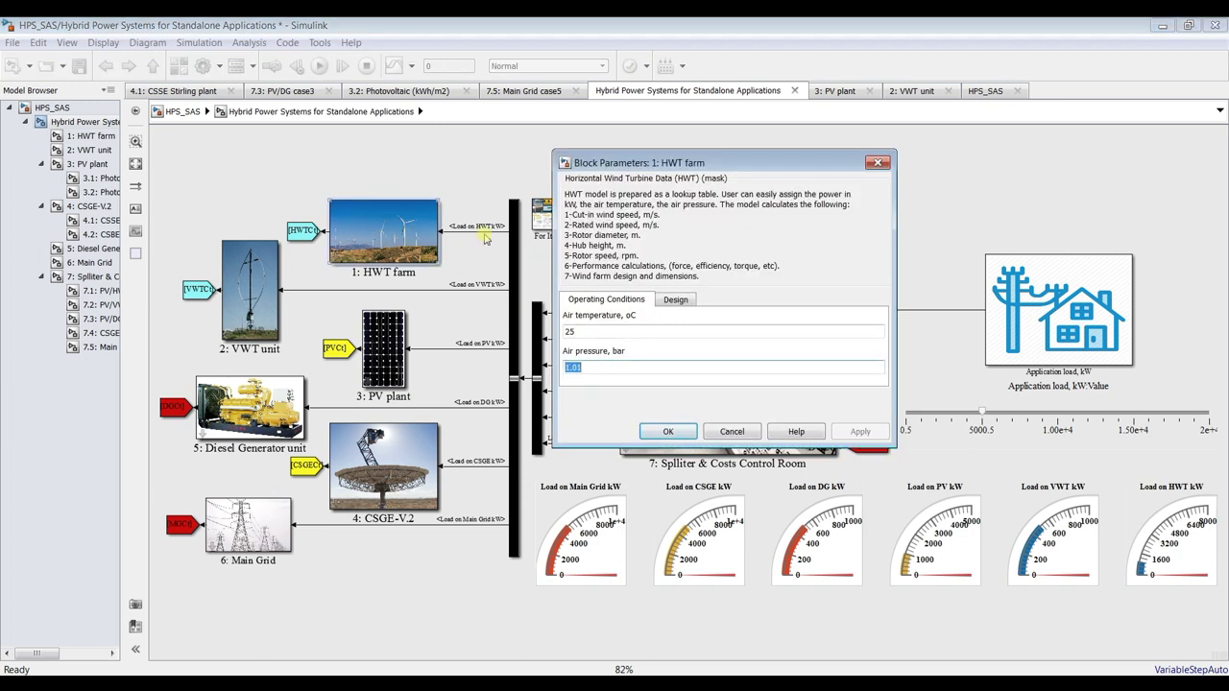
{"action": "left_click_drag", "start_coordinate": [703, 161], "coordinate": [945, 128]}
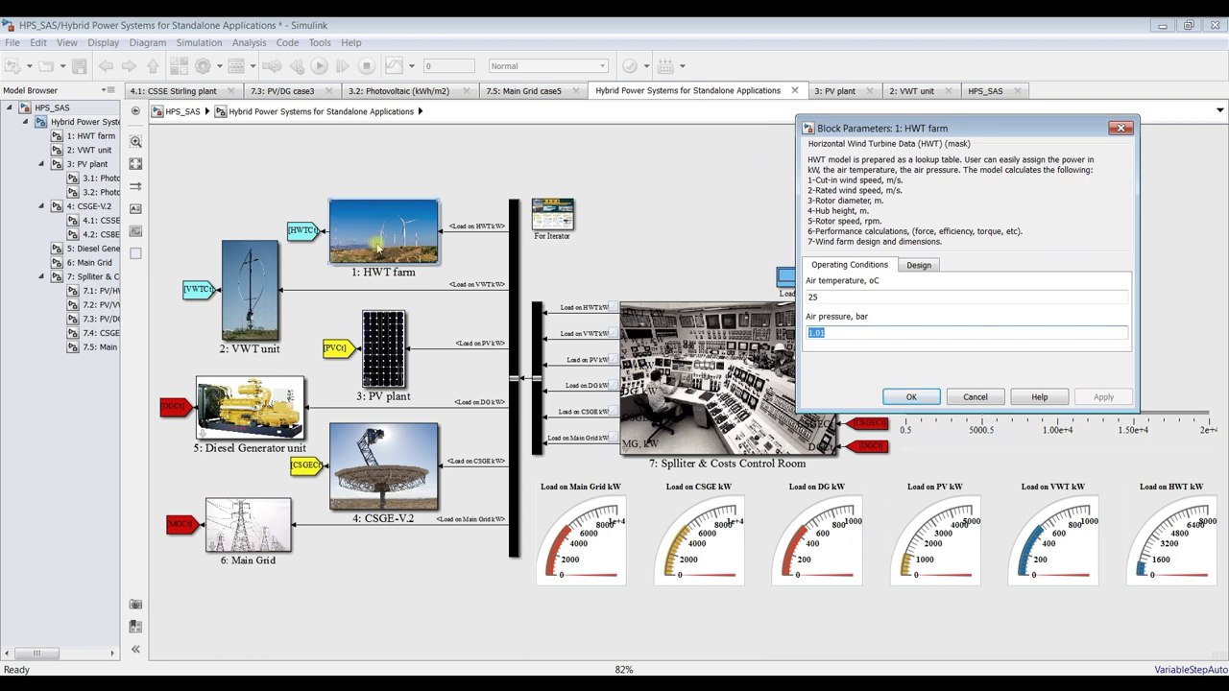
{"action": "left_click", "coordinate": [914, 269]}
{"action": "left_click", "coordinate": [853, 267]}
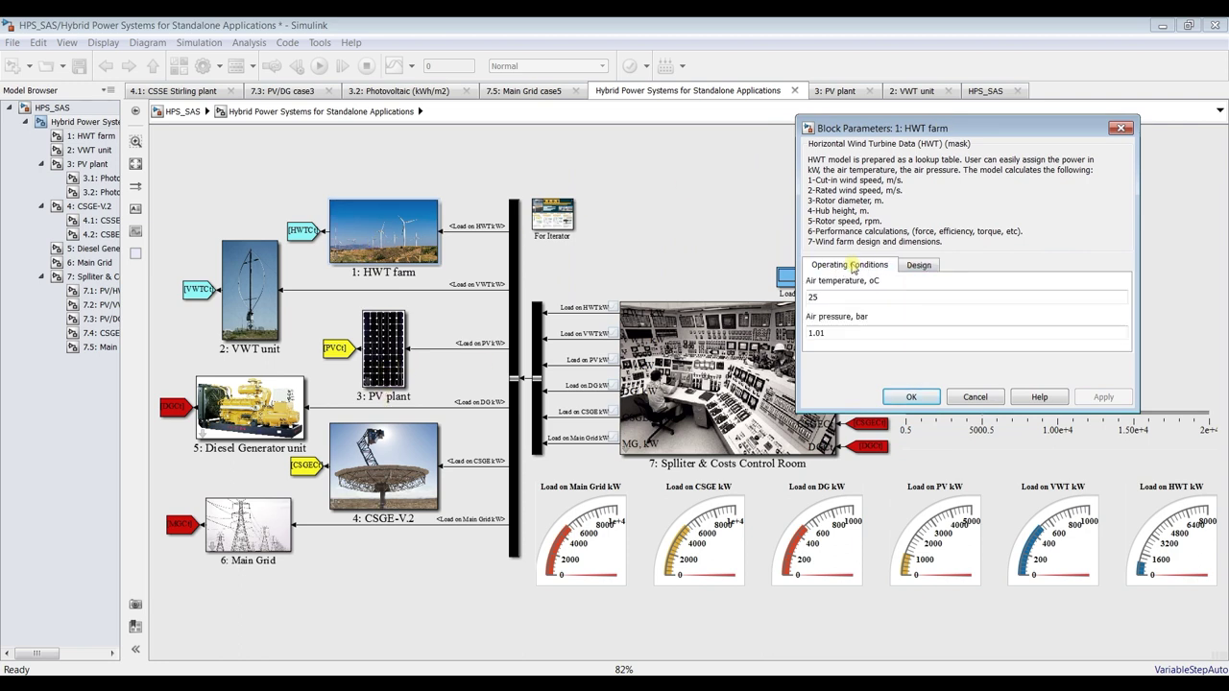
{"action": "left_click", "coordinate": [916, 266]}
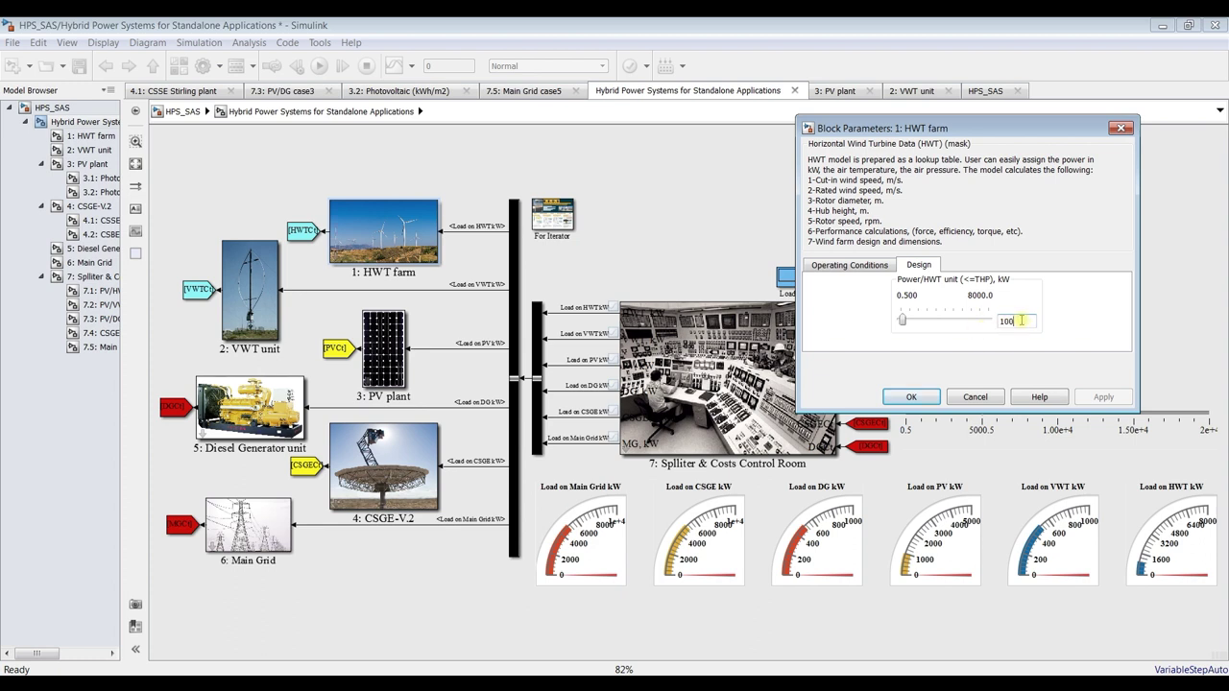
{"action": "left_click", "coordinate": [911, 396]}
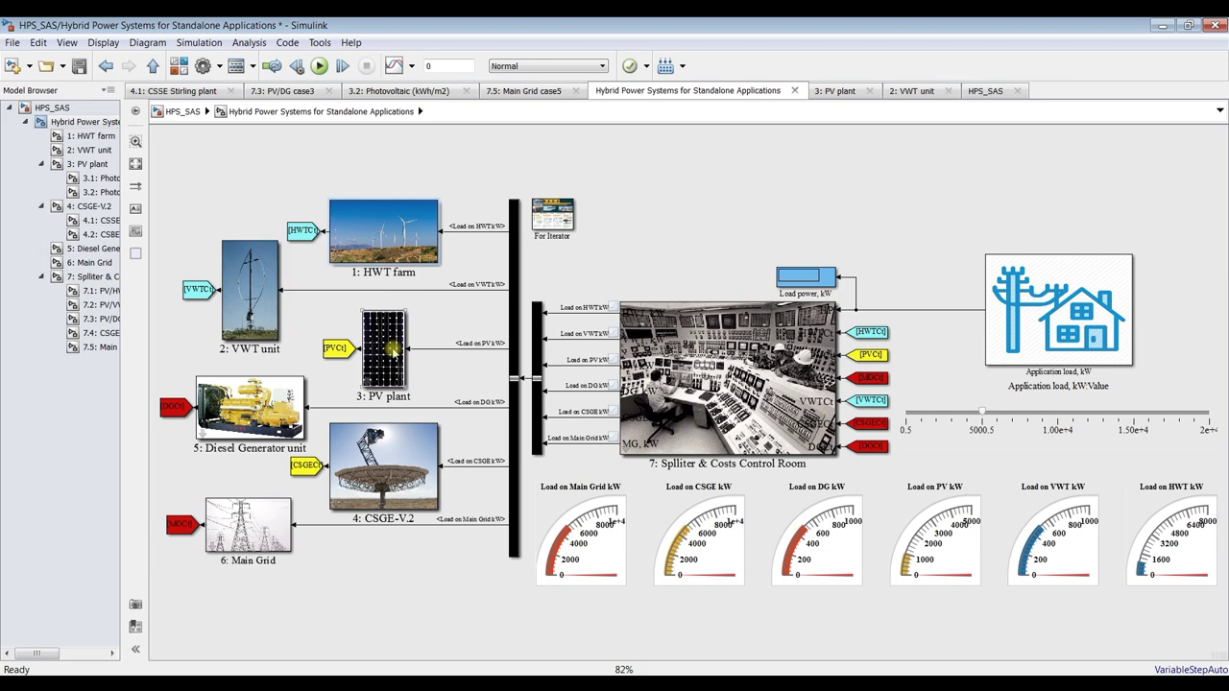
Set the solar radiation selection of "3: PV plant" to W/m2 and run a simulation of the saved model.
{"action": "double_click", "coordinate": [394, 351]}
{"action": "left_click", "coordinate": [593, 369]}
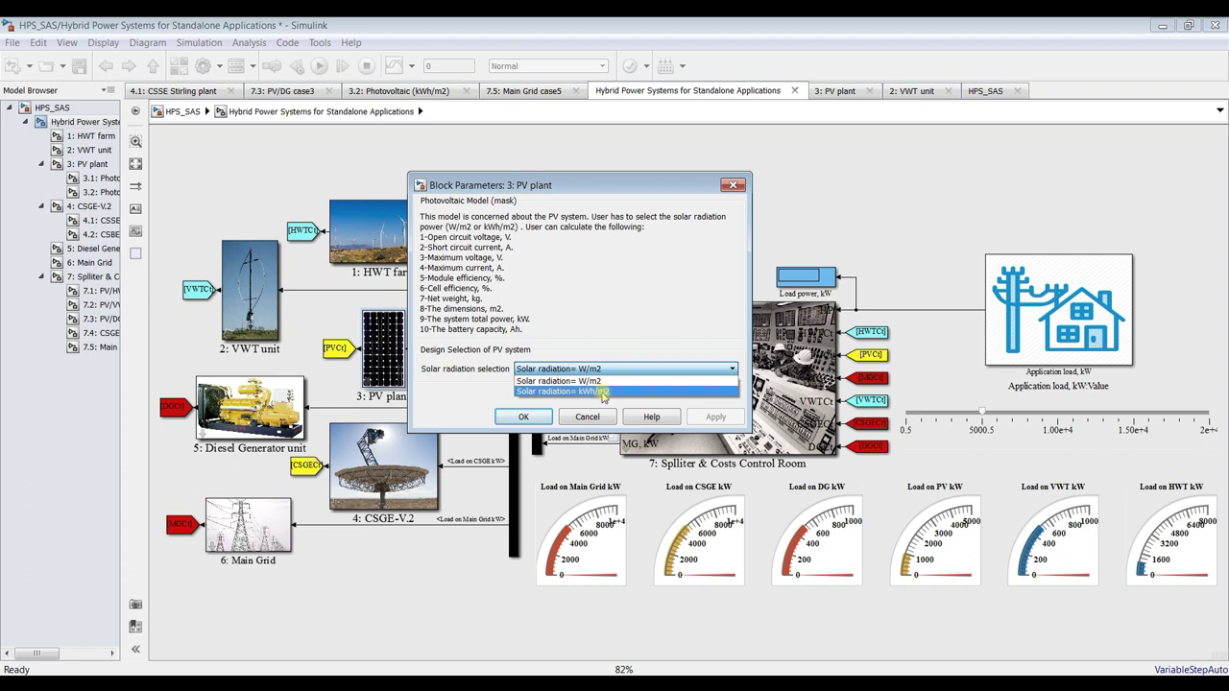
{"action": "left_click", "coordinate": [582, 381]}
{"action": "left_click", "coordinate": [689, 419]}
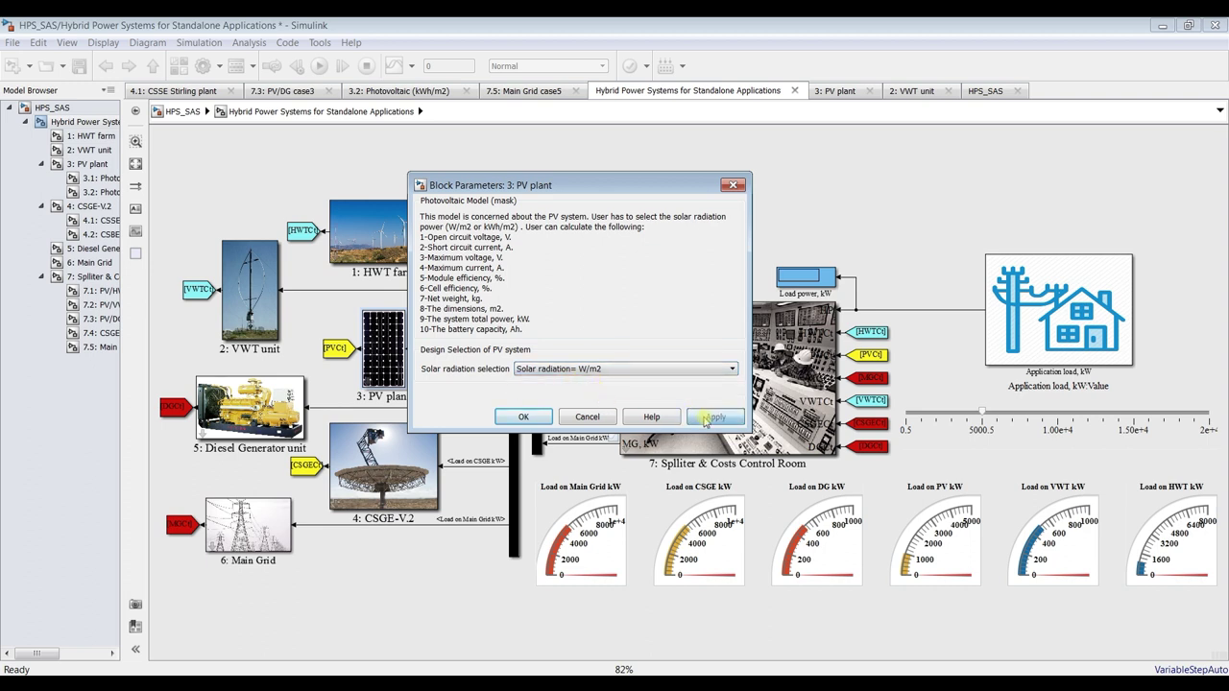
{"action": "left_click", "coordinate": [536, 418]}
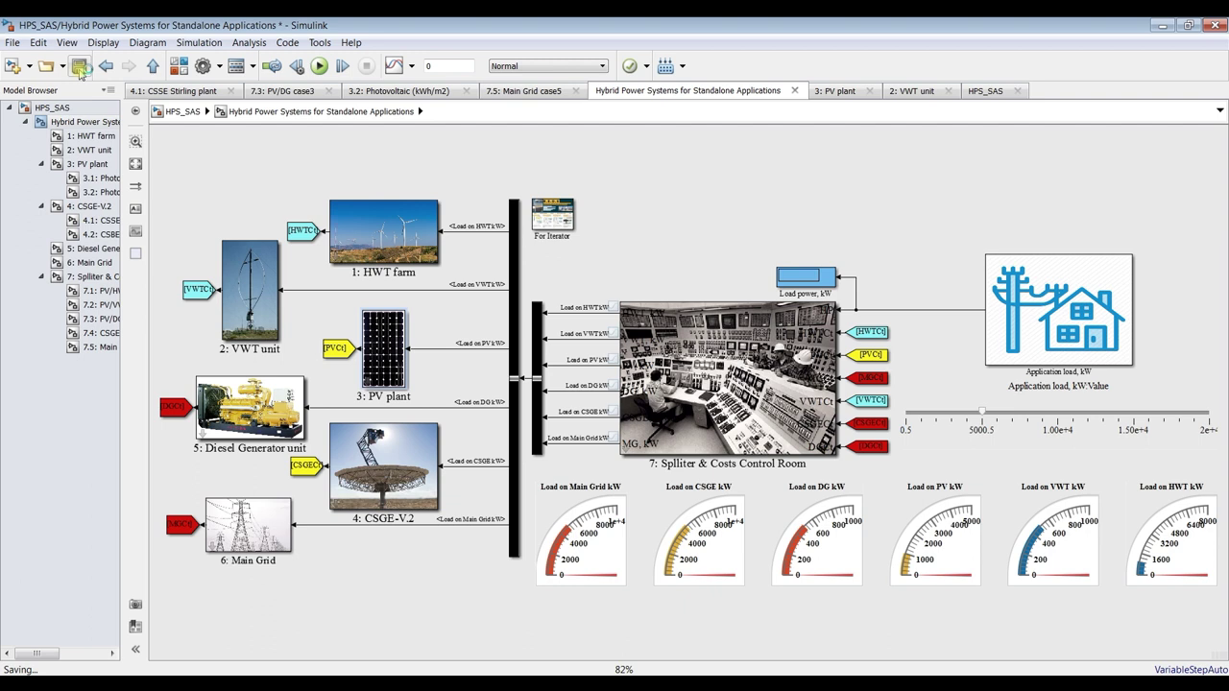
{"action": "left_click", "coordinate": [319, 65]}
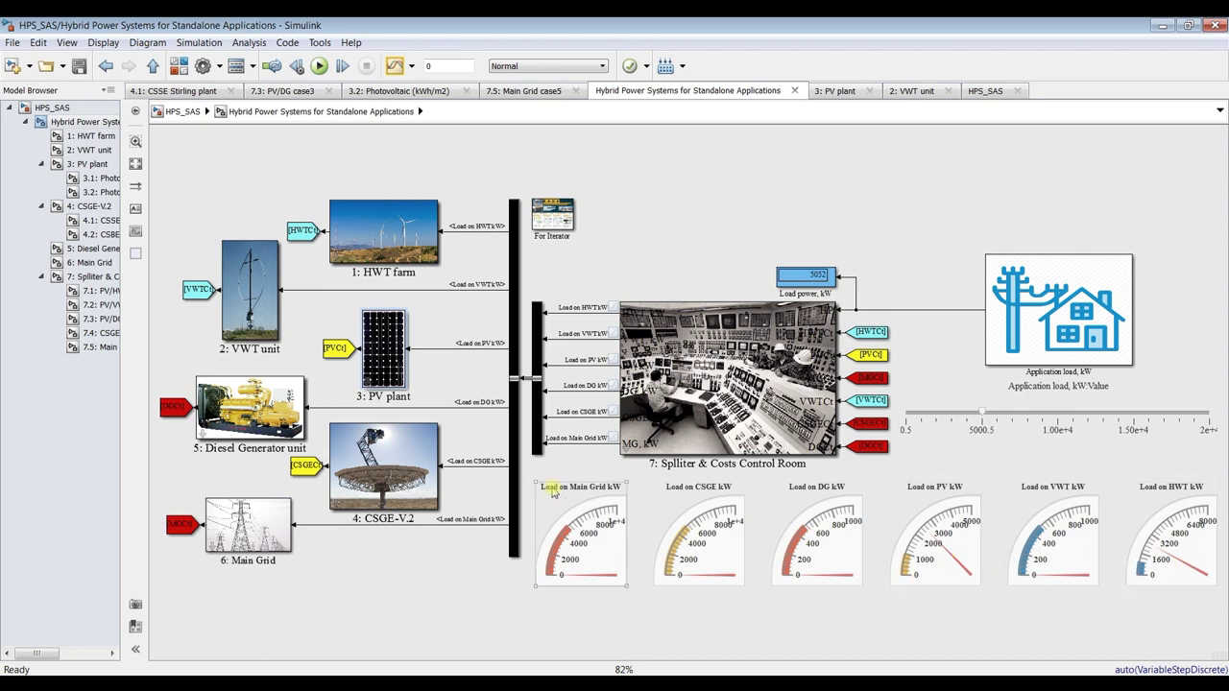
Examine the calculated results inside the HWT farm subsystem, including turbine performance, wind speeds, rotor dimensions, costs, spacing and farm area.
{"action": "left_click", "coordinate": [82, 139]}
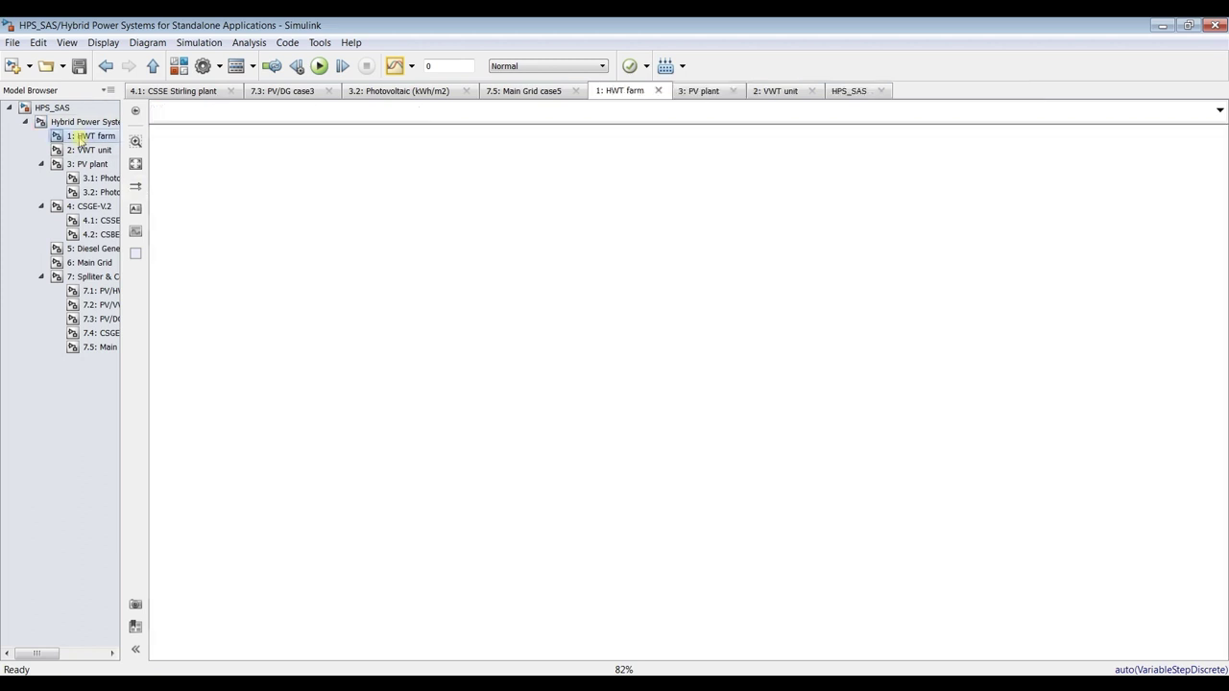
{"action": "left_click", "coordinate": [140, 164]}
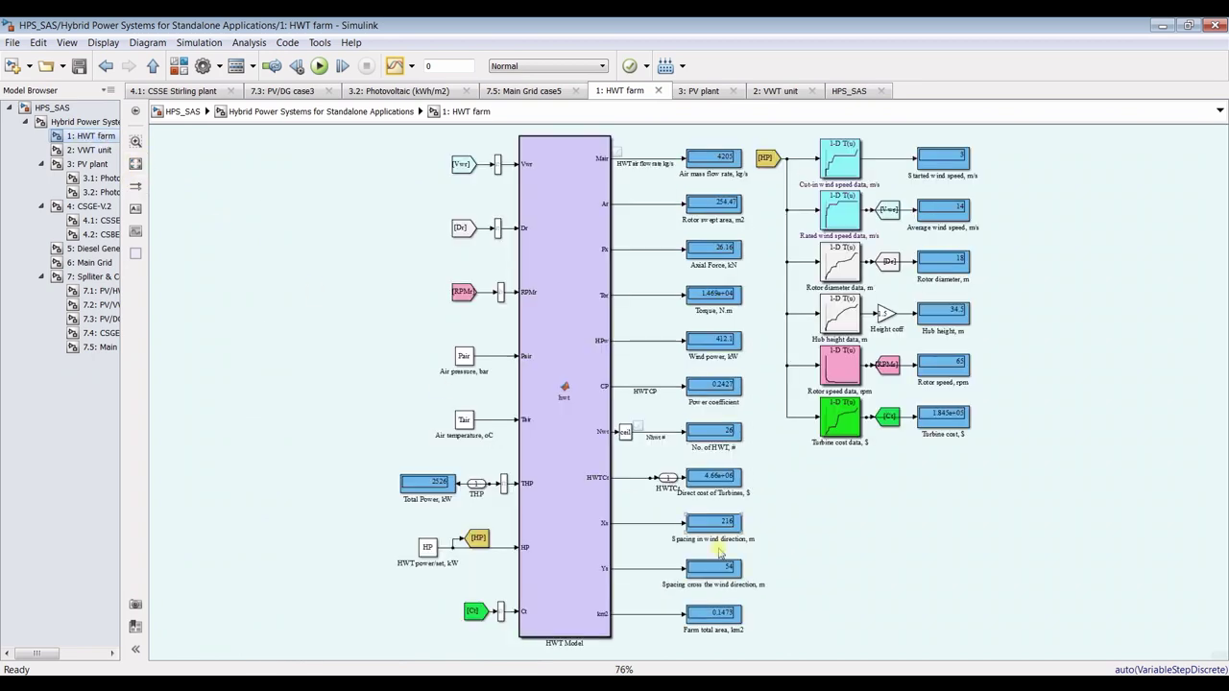
{"action": "scroll", "coordinate": [754, 620], "scroll_direction": "up", "scroll_amount": 3}
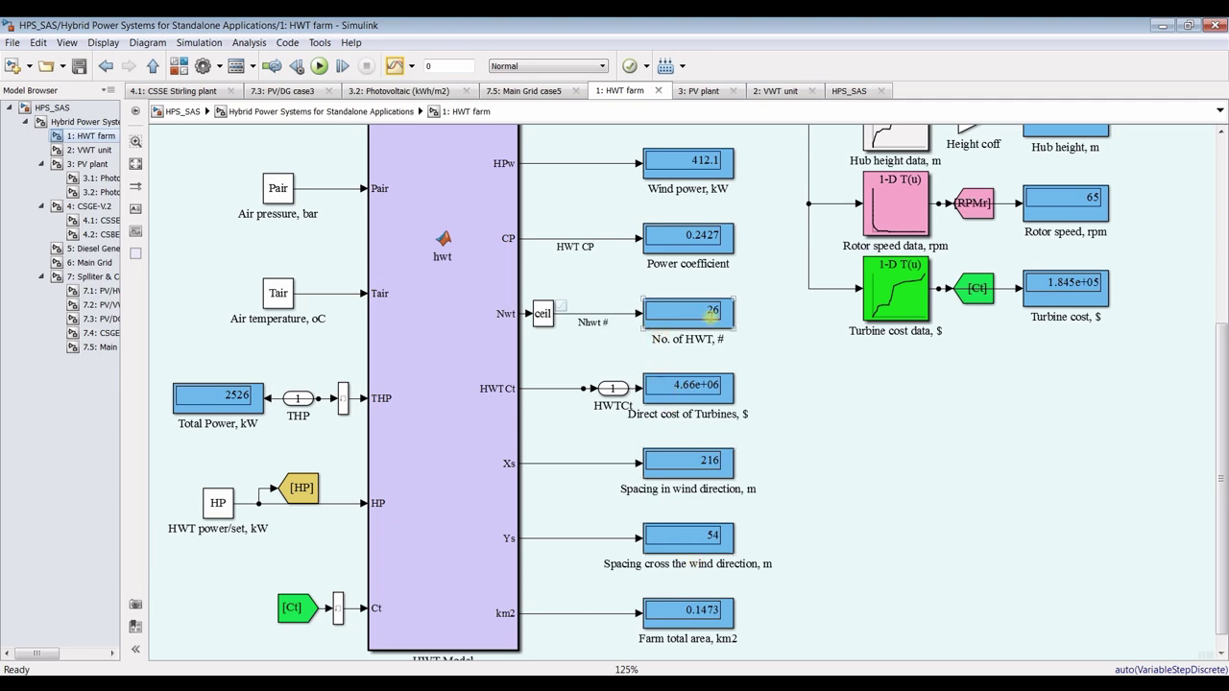
{"action": "scroll", "coordinate": [712, 322], "scroll_direction": "down", "scroll_amount": 1}
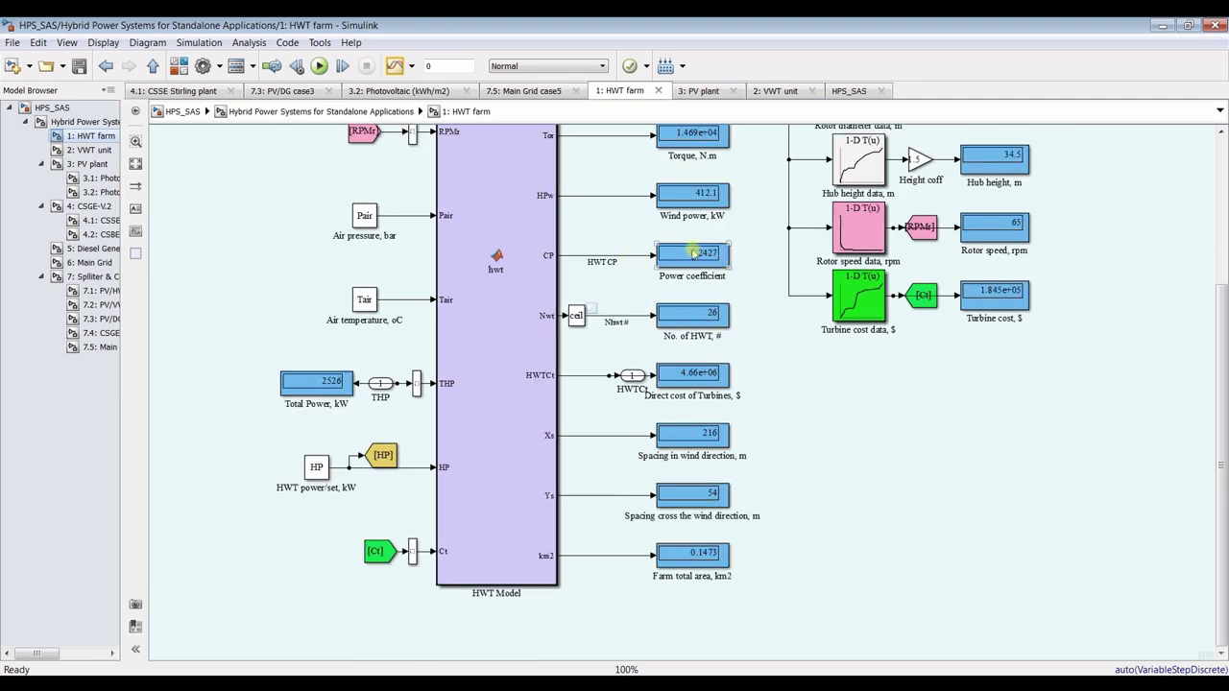
{"action": "left_click_drag", "start_coordinate": [1225, 399], "coordinate": [1224, 245]}
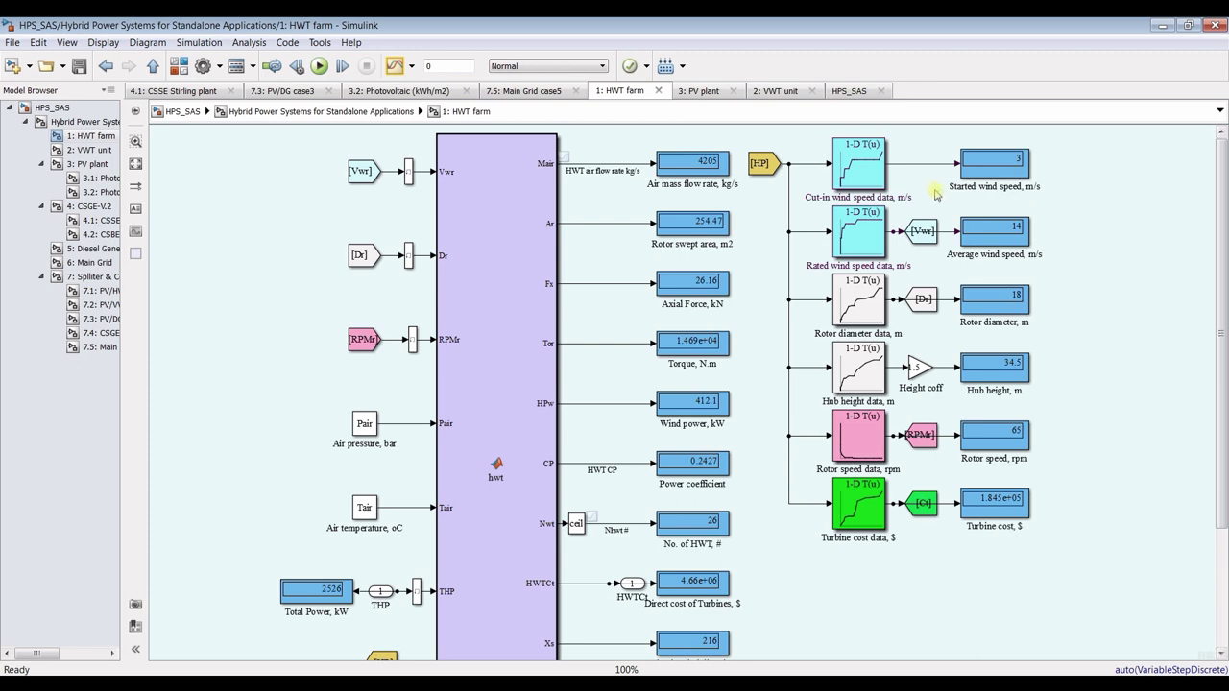
{"action": "scroll", "coordinate": [960, 165], "scroll_direction": "up", "scroll_amount": 2}
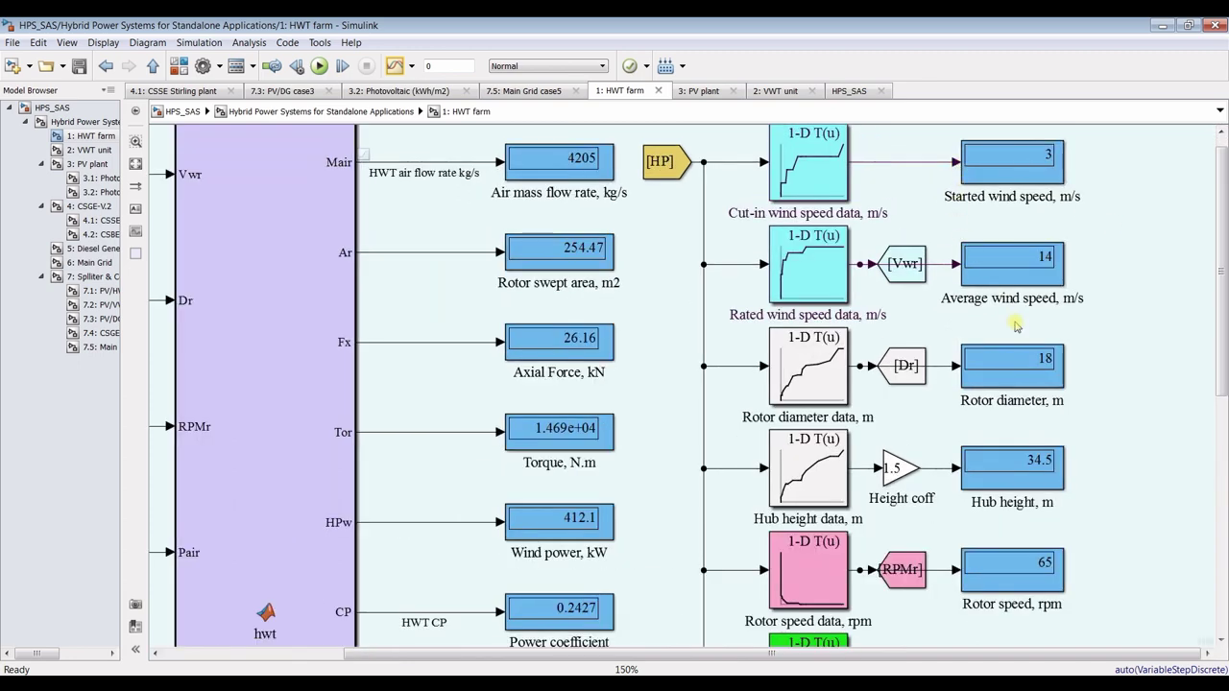
{"action": "scroll", "coordinate": [1010, 307], "scroll_direction": "down", "scroll_amount": 1}
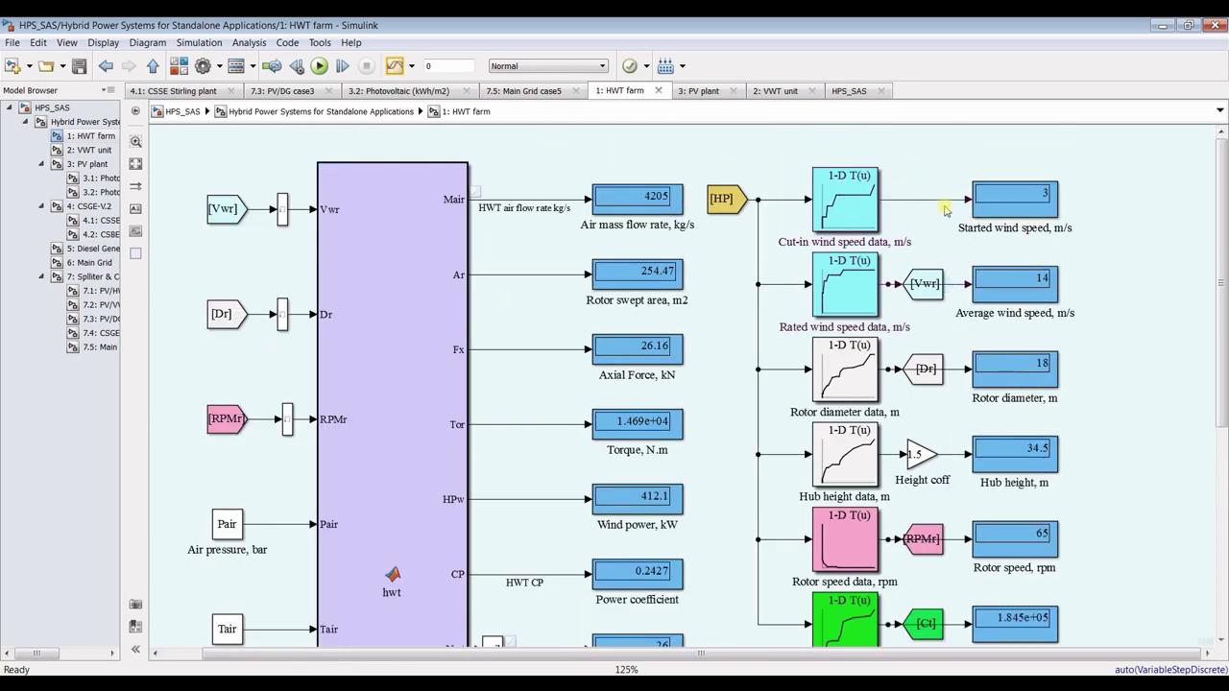
{"action": "left_click_drag", "start_coordinate": [1220, 358], "coordinate": [1220, 526]}
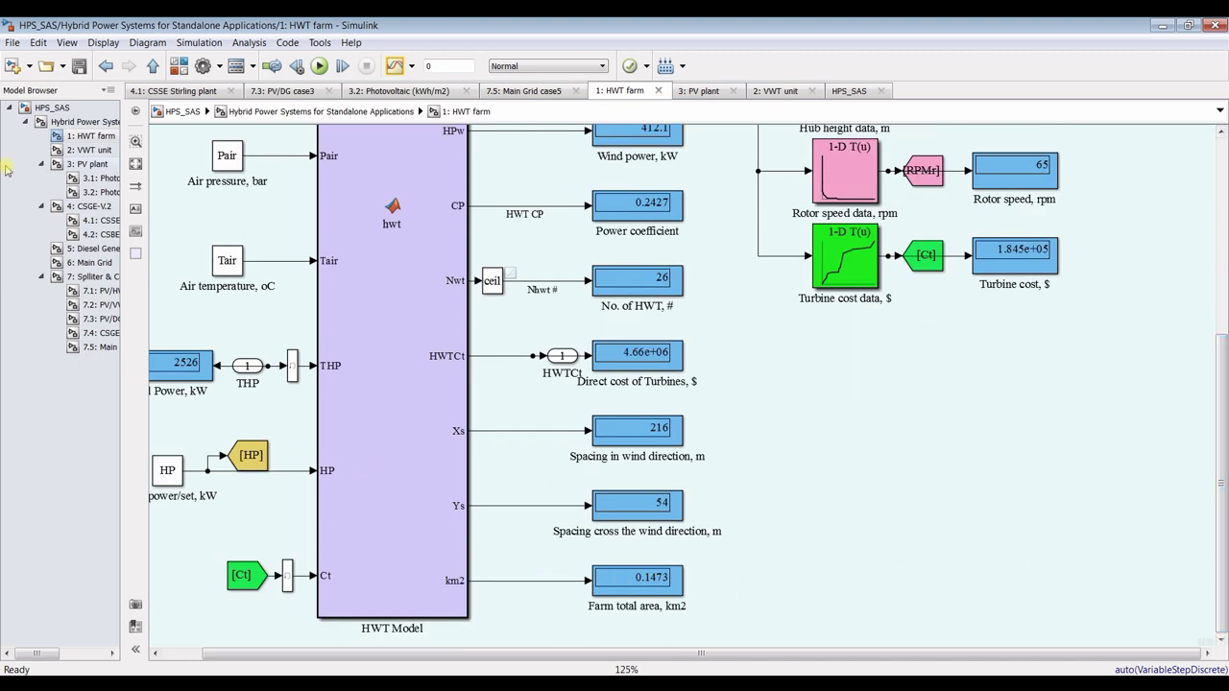
In the PV plant subsystem, open the block parameters of "3.1: Photovoltaic (W/m2)" and review the operating hours, solar flux and cloudy days factor.
{"action": "left_click", "coordinate": [92, 165]}
{"action": "double_click", "coordinate": [899, 295]}
{"action": "left_click_drag", "start_coordinate": [898, 237], "coordinate": [479, 135]}
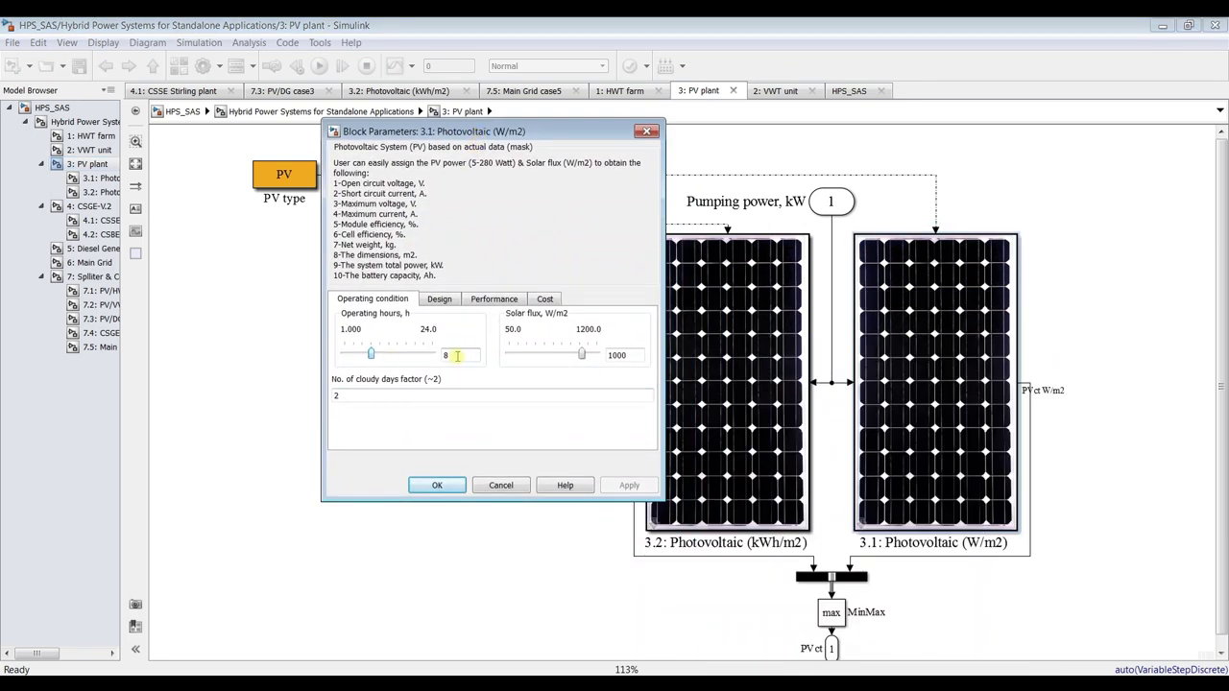
{"action": "double_click", "coordinate": [635, 354]}
{"action": "left_click", "coordinate": [439, 300]}
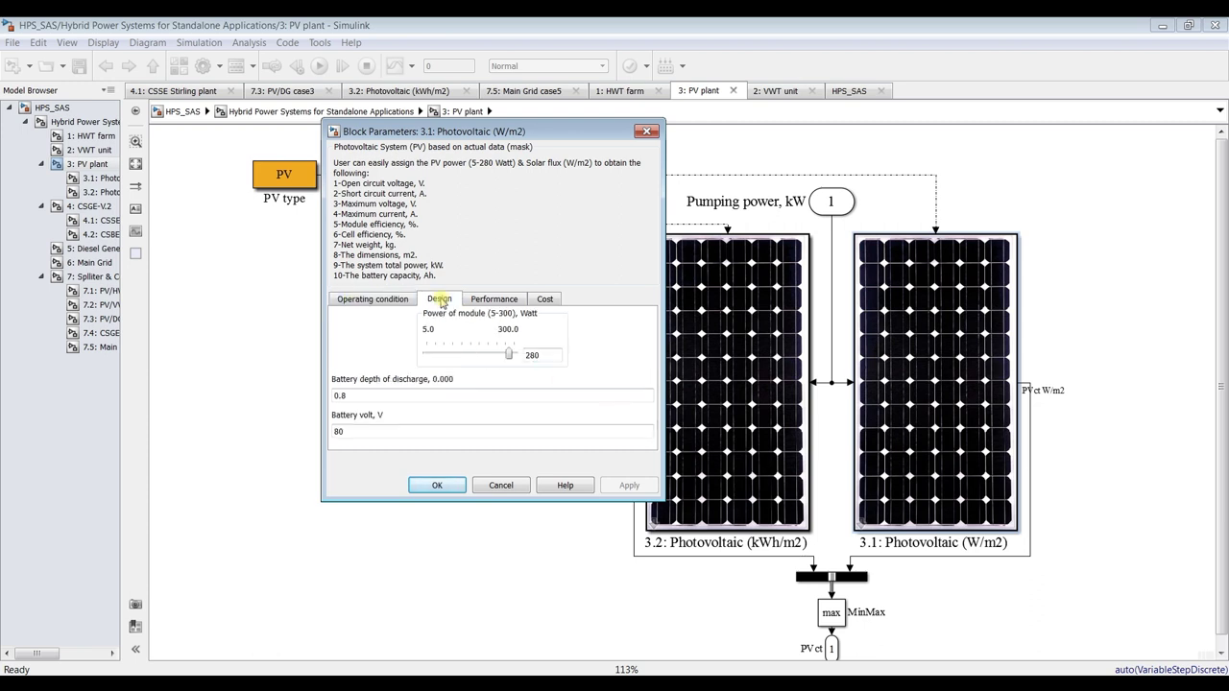
{"action": "left_click", "coordinate": [363, 302]}
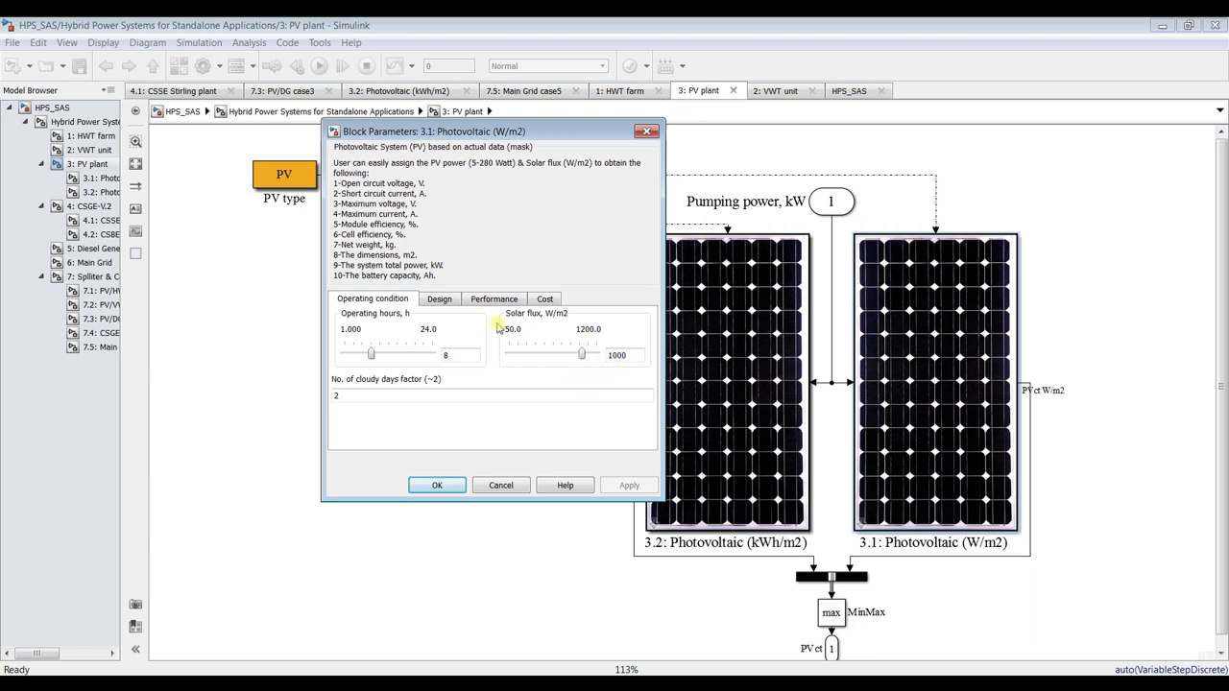
Review the module power, battery, performance and cost parameters of "3.1: Photovoltaic (W/m2)" and accept the dialog.
{"action": "left_click", "coordinate": [440, 300]}
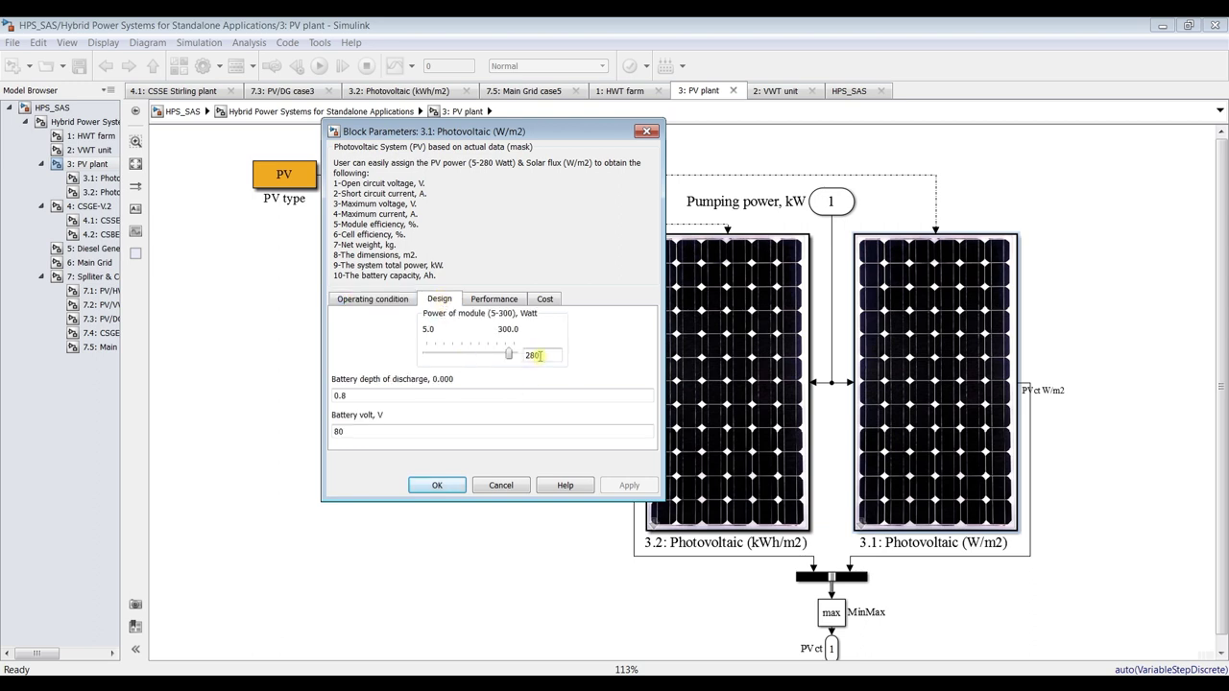
{"action": "left_click", "coordinate": [337, 395]}
{"action": "double_click", "coordinate": [337, 431]}
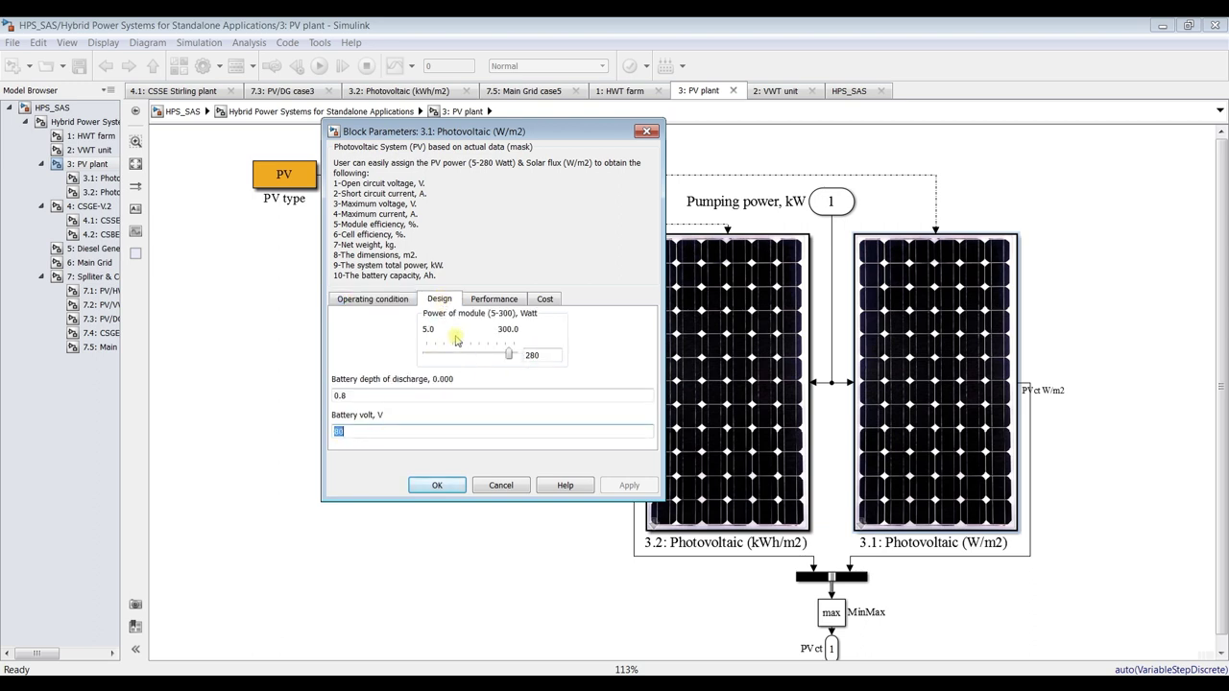
{"action": "left_click", "coordinate": [492, 300]}
{"action": "left_click", "coordinate": [544, 299]}
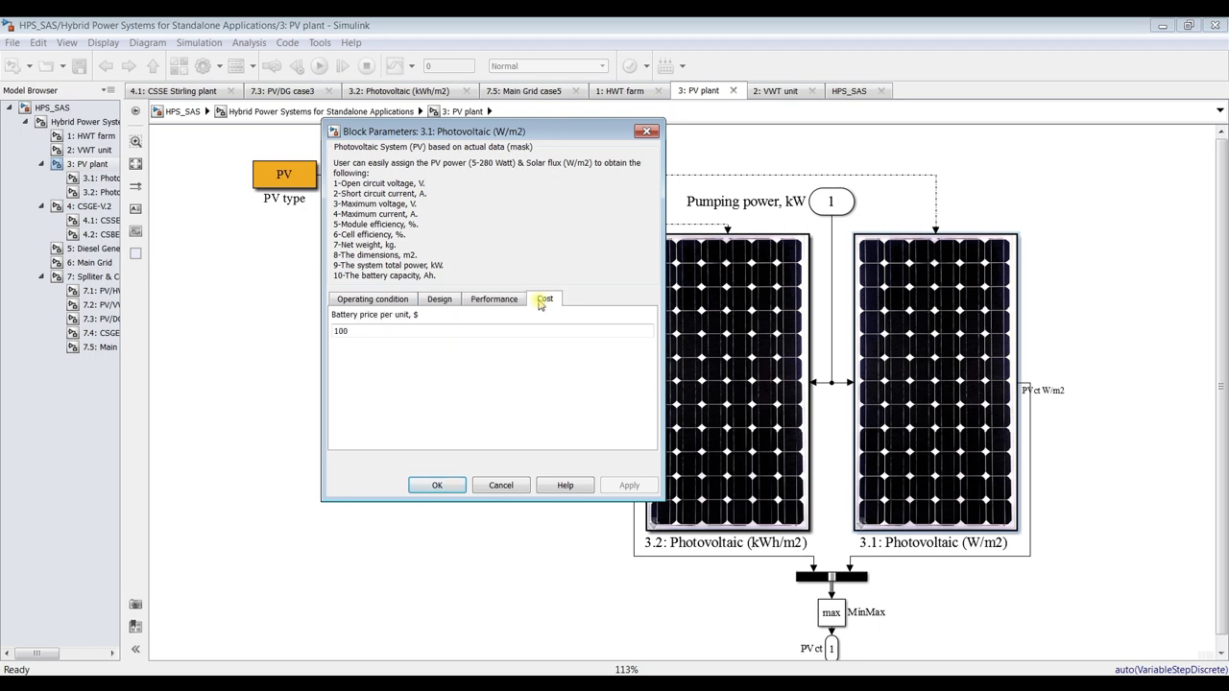
{"action": "left_click", "coordinate": [437, 486]}
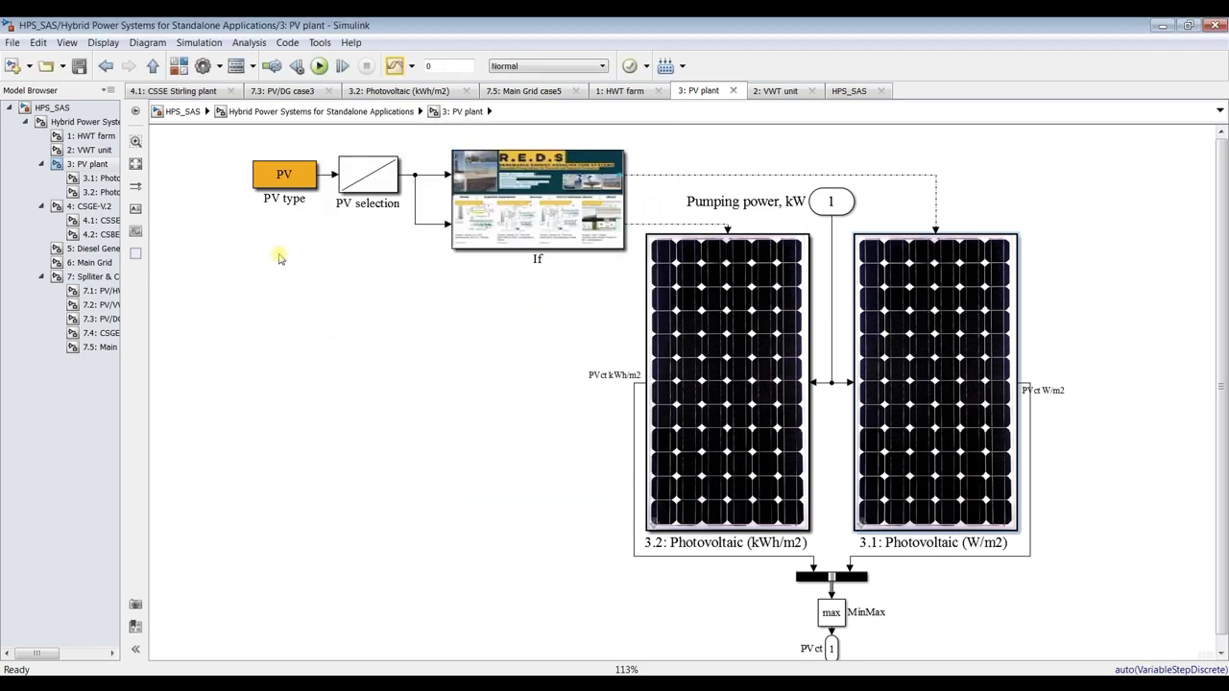
Open the "3.1: Photovoltaic (W/m2)" subsystem, widen the model tree, and examine the module count, system area and battery storage results.
{"action": "left_click", "coordinate": [96, 178]}
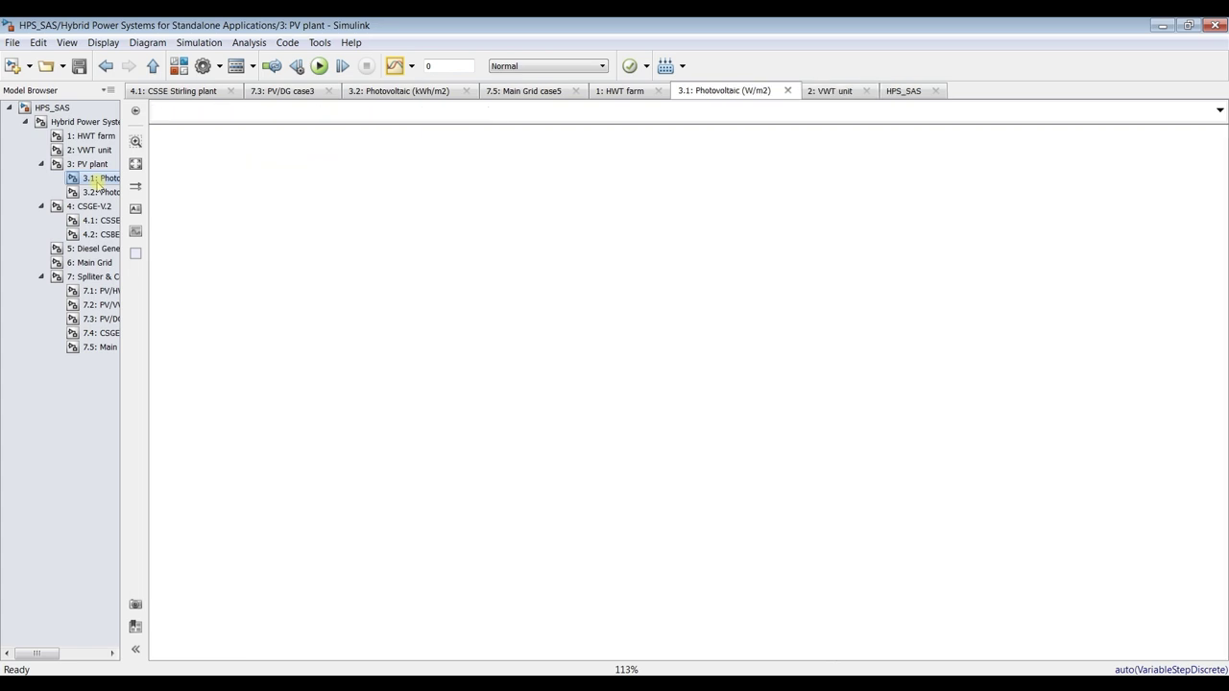
{"action": "left_click_drag", "start_coordinate": [123, 269], "coordinate": [207, 269]}
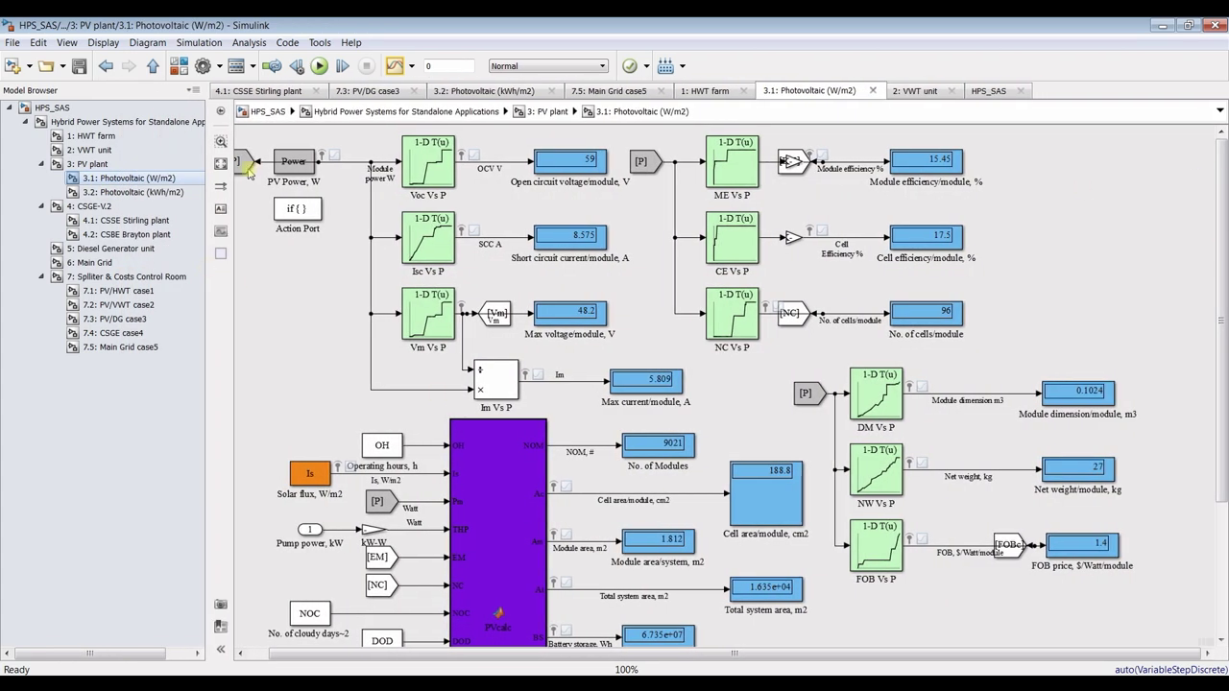
{"action": "left_click", "coordinate": [221, 164]}
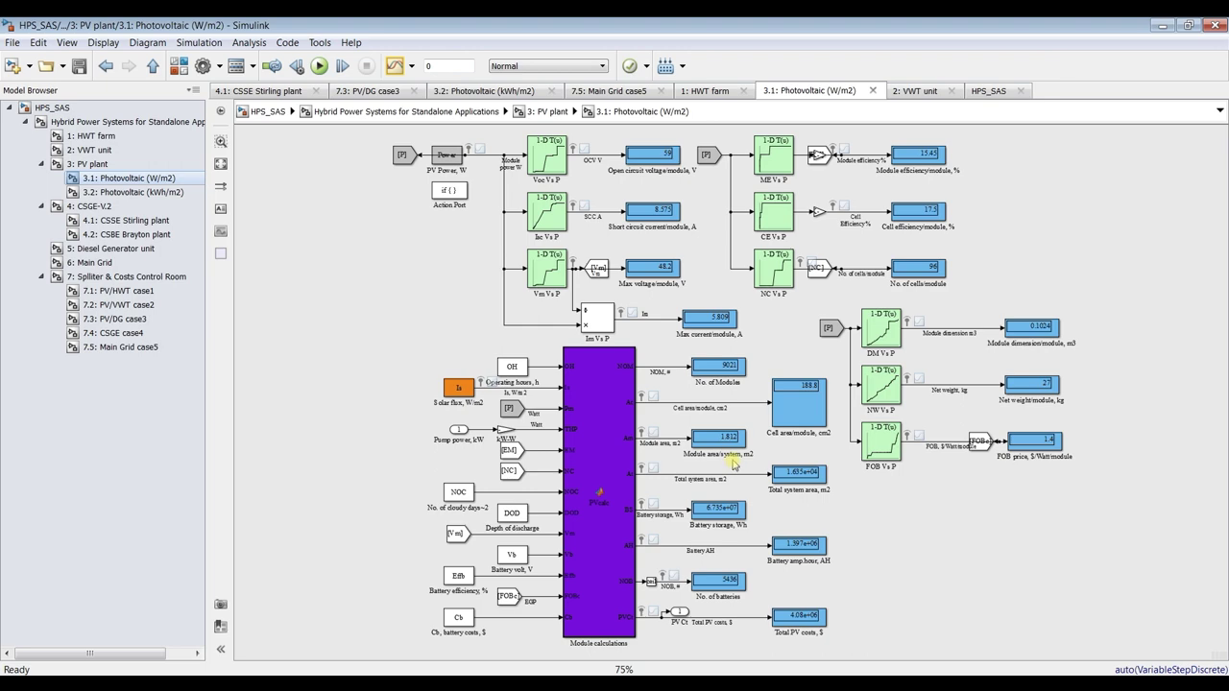
{"action": "scroll", "coordinate": [722, 453], "scroll_direction": "up", "scroll_amount": 3}
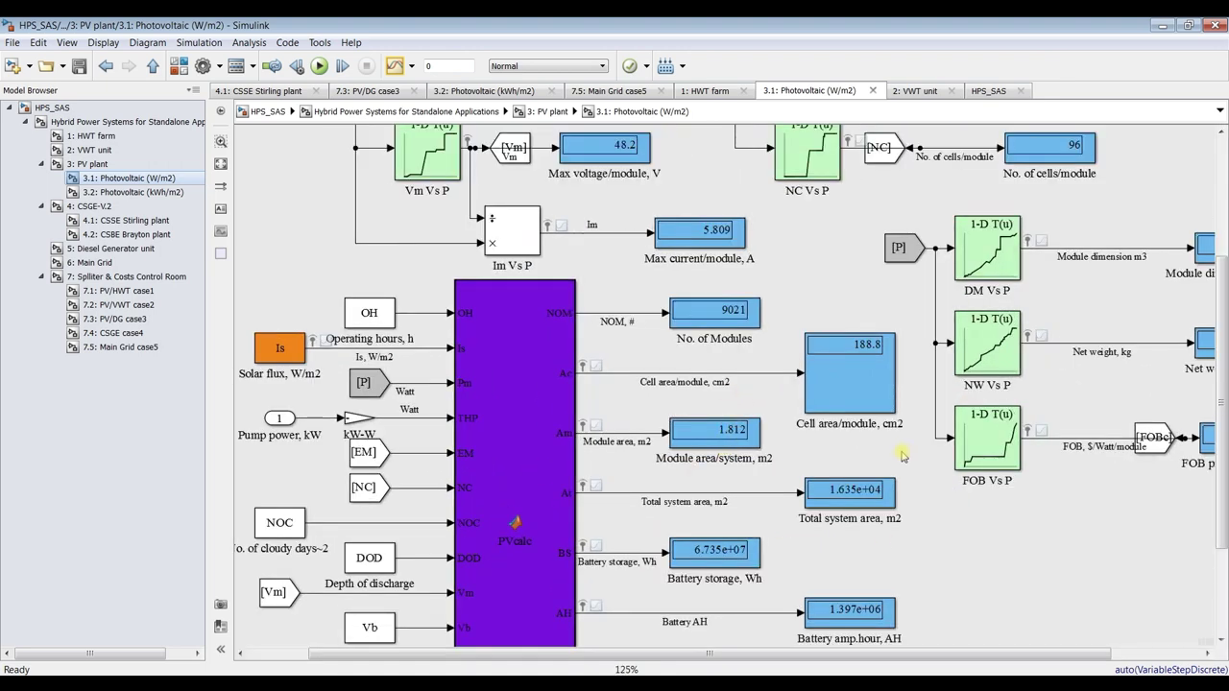
{"action": "scroll", "coordinate": [912, 521], "scroll_direction": "up", "scroll_amount": 3}
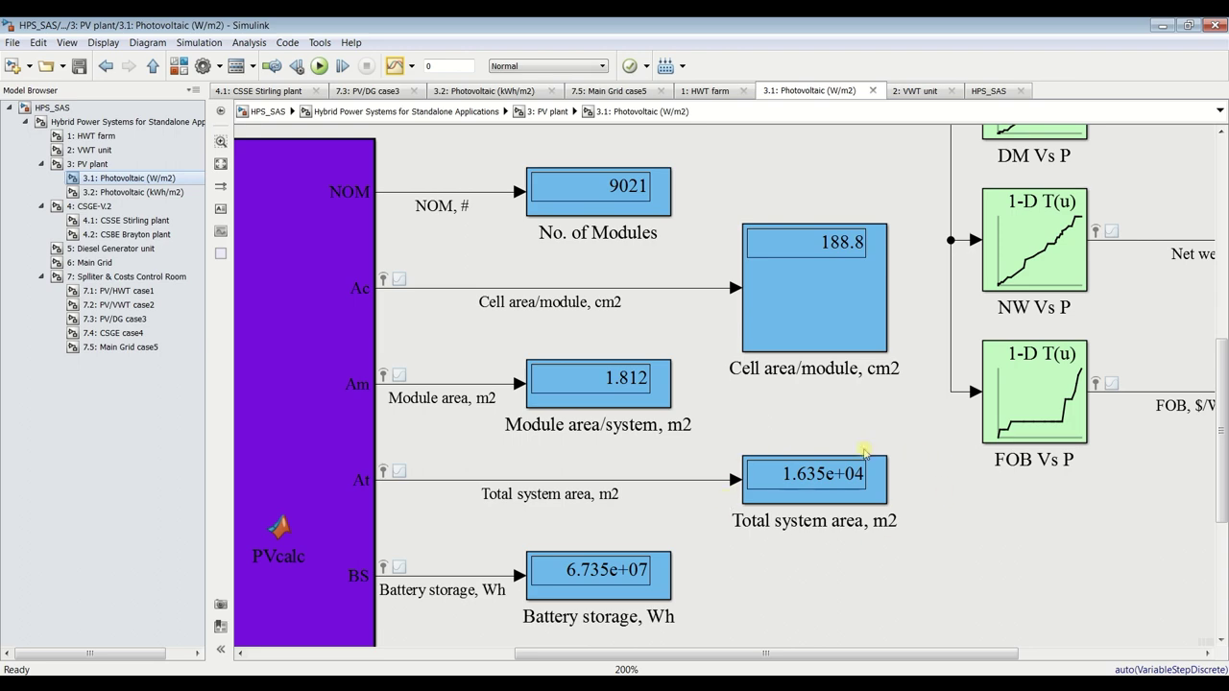
Return to the hybrid system overview and examine the annual cost results inside "7: Splliter & Costs Control Room".
{"action": "left_click", "coordinate": [100, 123]}
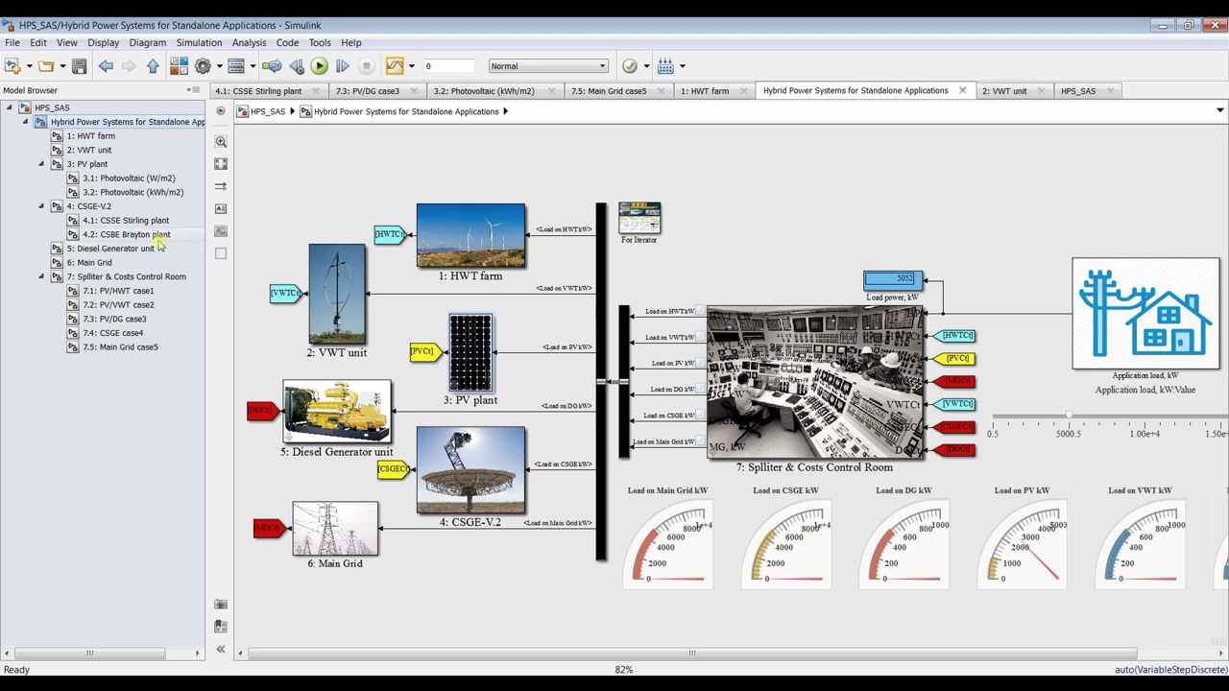
{"action": "left_click", "coordinate": [128, 278]}
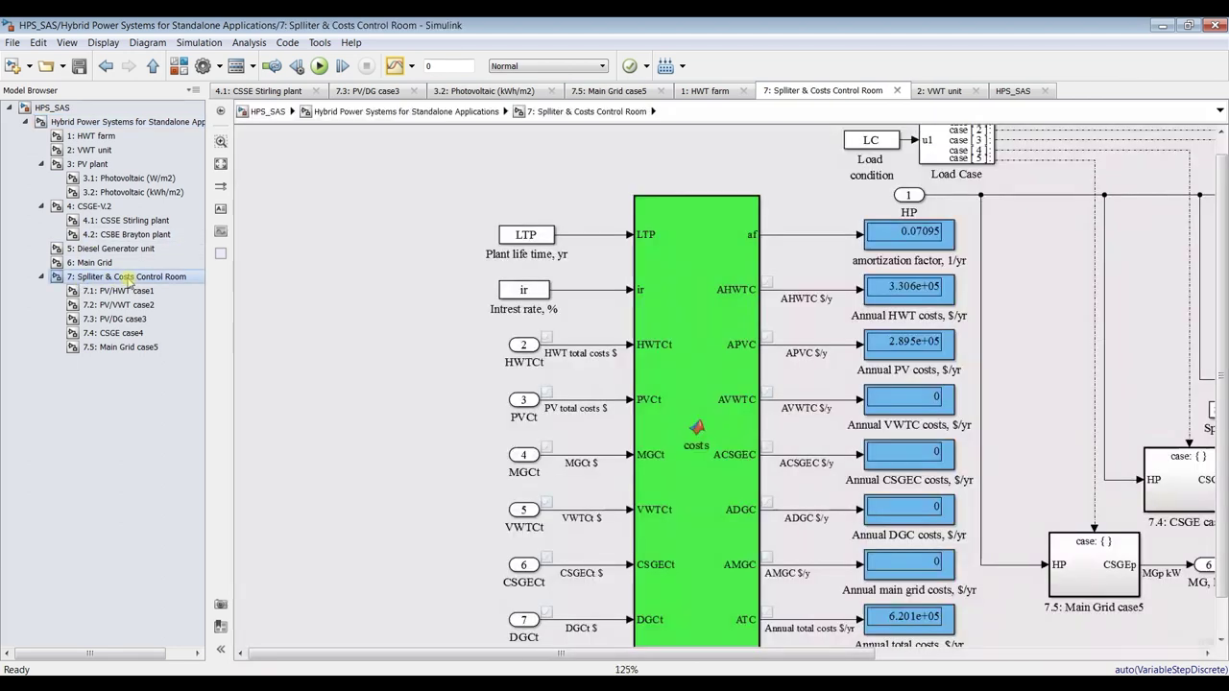
{"action": "left_click", "coordinate": [219, 163]}
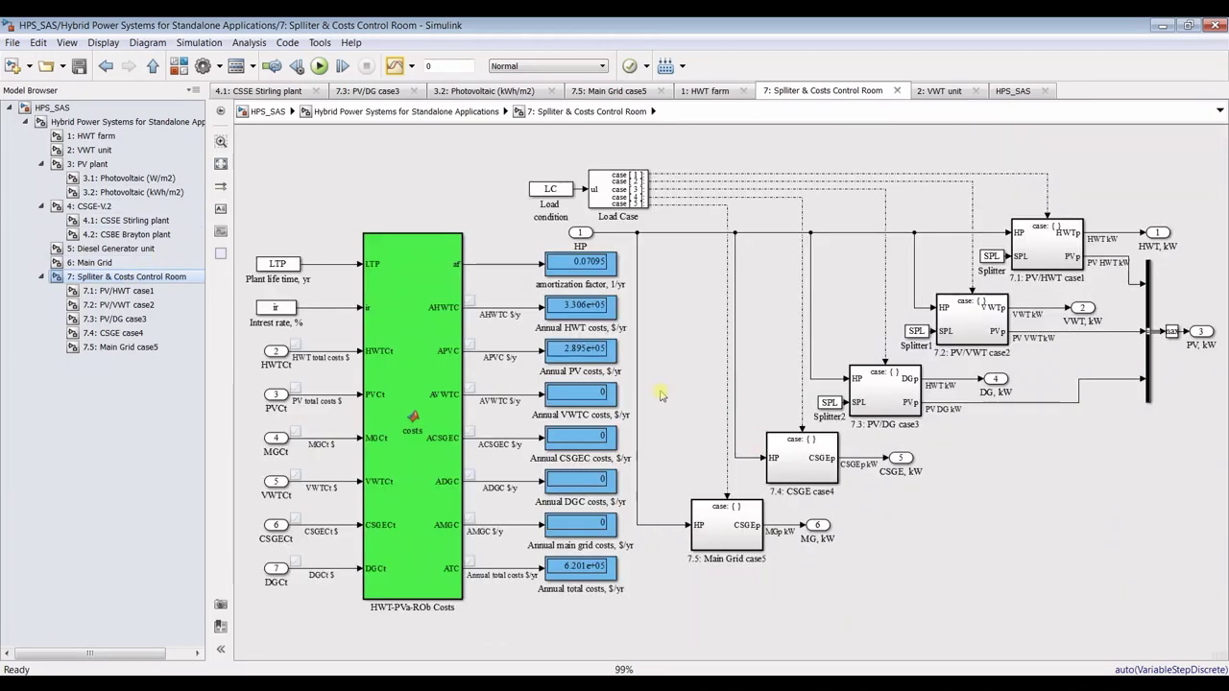
{"action": "scroll", "coordinate": [533, 596], "scroll_direction": "up", "scroll_amount": 3}
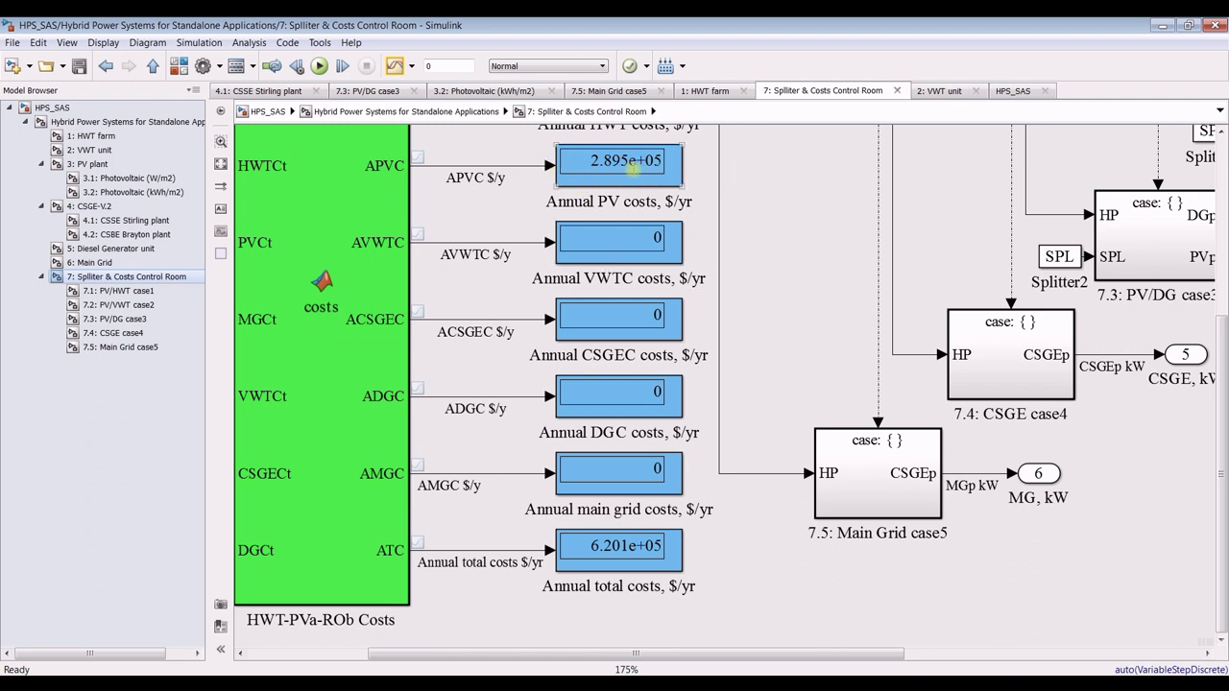
Examine the annual PV, DGC, main grid and total cost displays of the "HWT-PVa-ROb Costs" block.
{"action": "scroll", "coordinate": [624, 399], "scroll_direction": "down", "scroll_amount": 1}
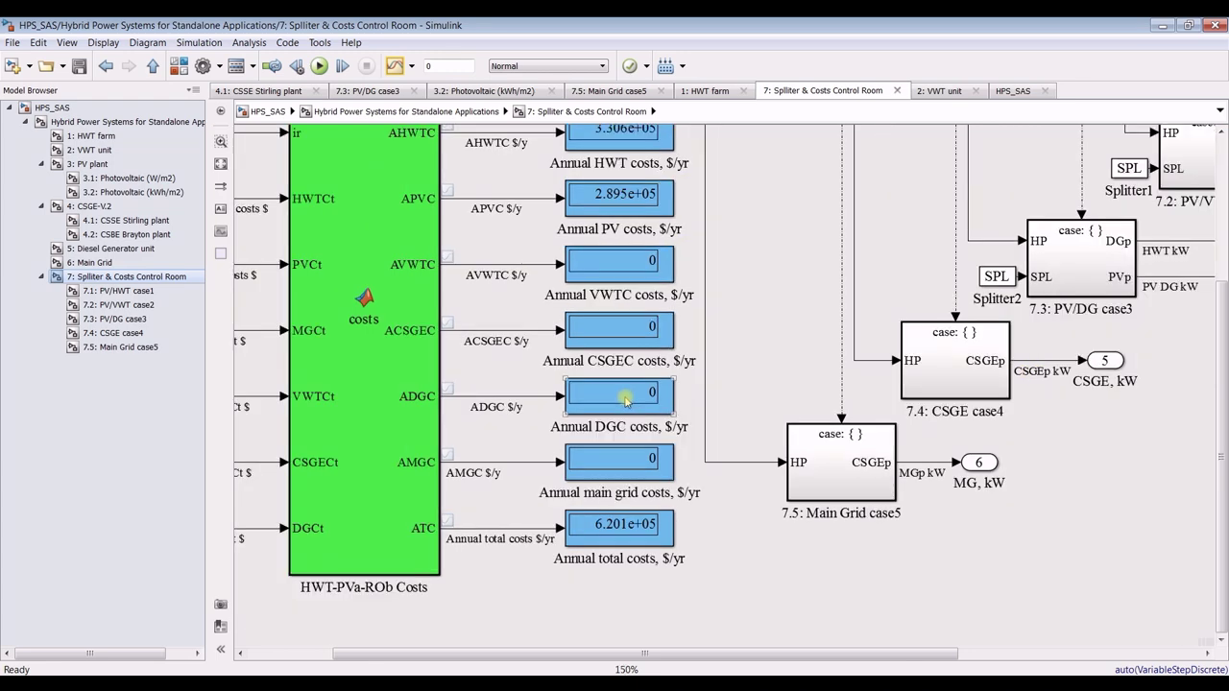
{"action": "scroll", "coordinate": [672, 202], "scroll_direction": "up", "scroll_amount": 3}
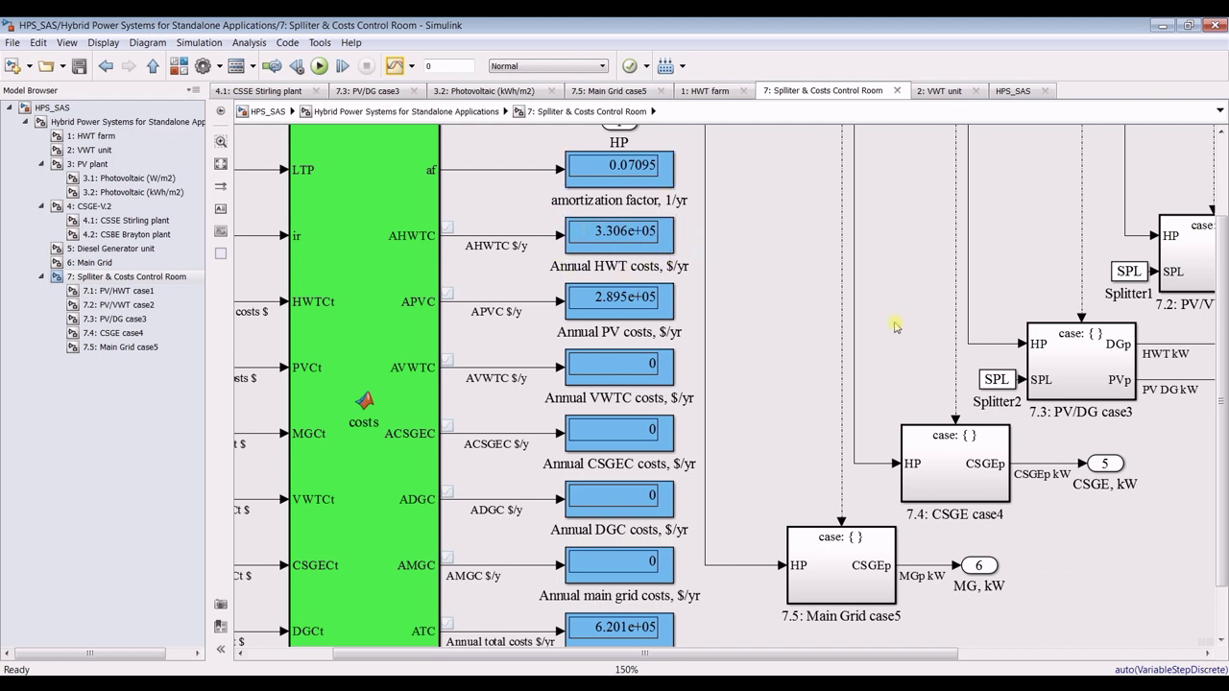
{"action": "scroll", "coordinate": [552, 632], "scroll_direction": "down", "scroll_amount": 1}
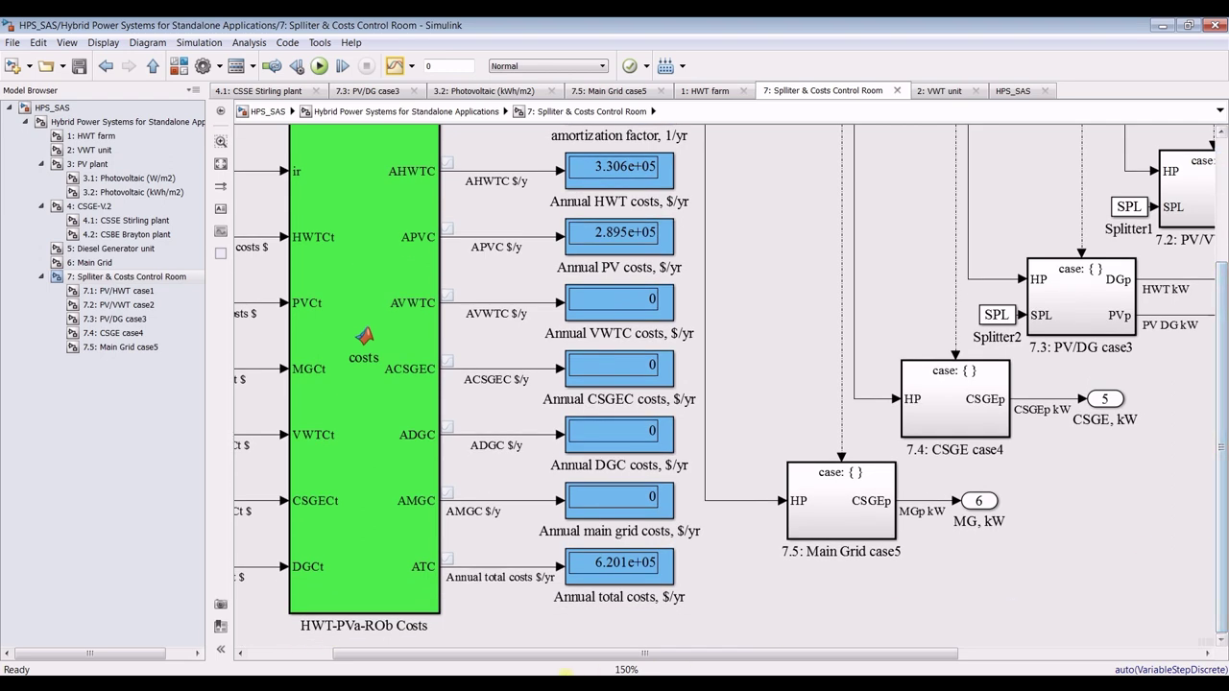
{"action": "scroll", "coordinate": [552, 632], "scroll_direction": "up", "scroll_amount": 3}
{"action": "scroll", "coordinate": [552, 632], "scroll_direction": "up", "scroll_amount": 1}
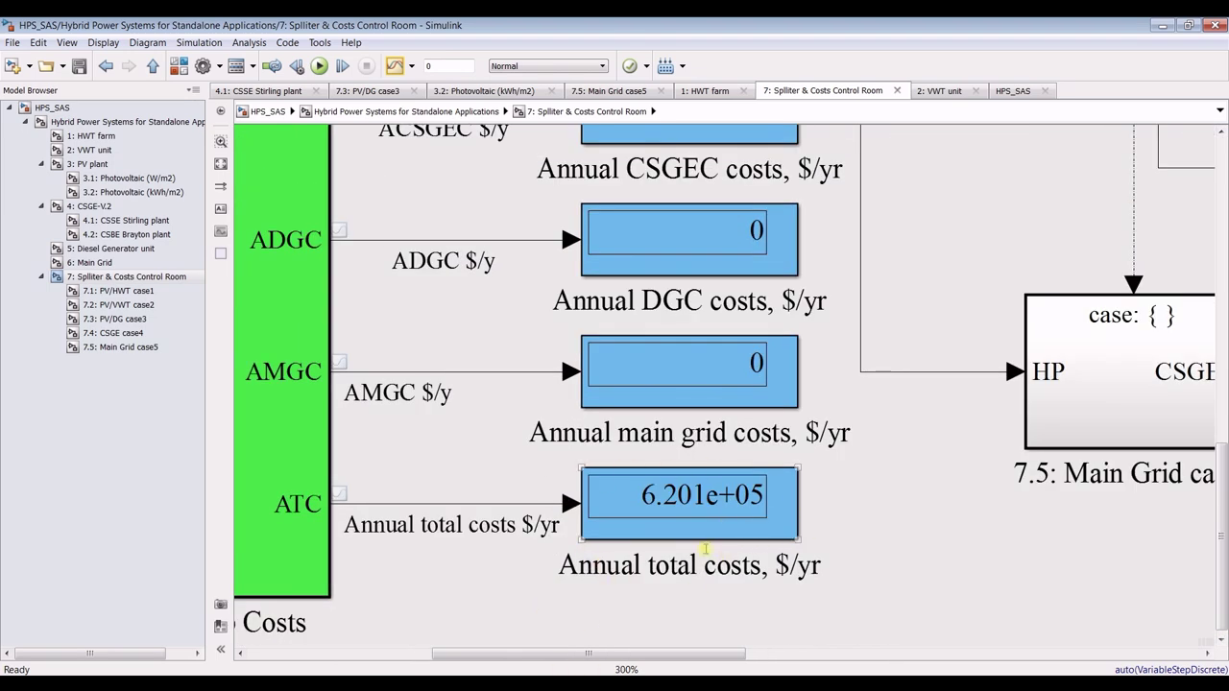
{"action": "scroll", "coordinate": [705, 548], "scroll_direction": "down", "scroll_amount": 3}
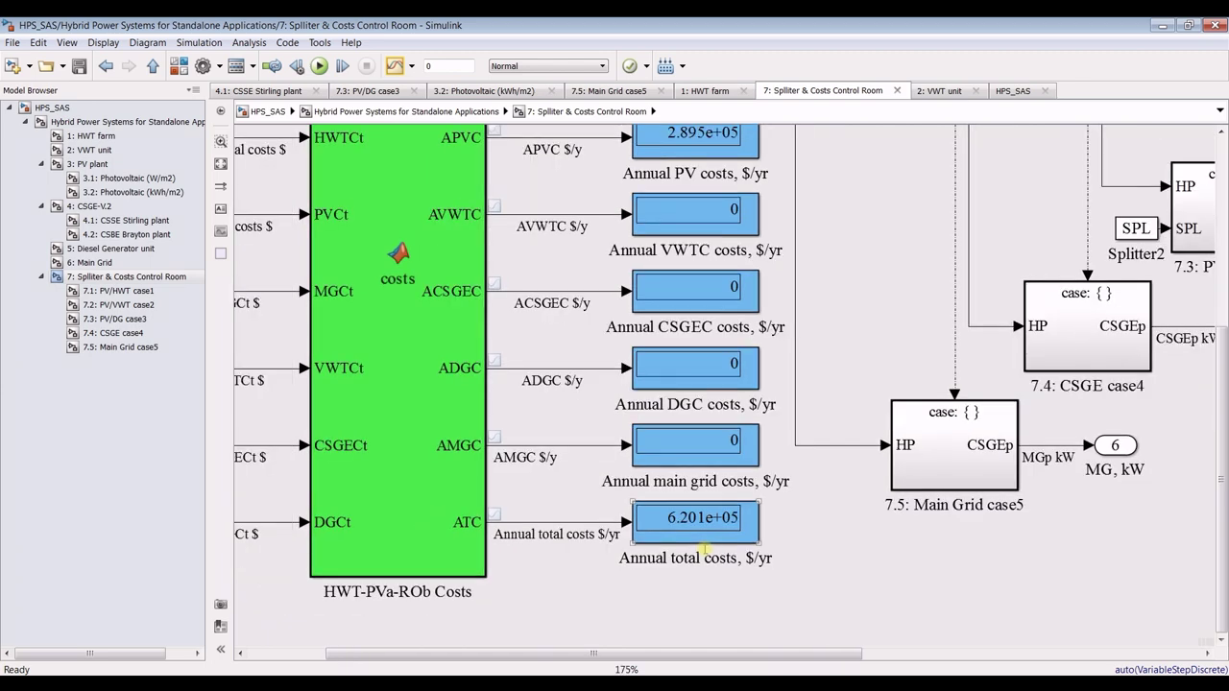
{"action": "scroll", "coordinate": [663, 539], "scroll_direction": "down", "scroll_amount": 2}
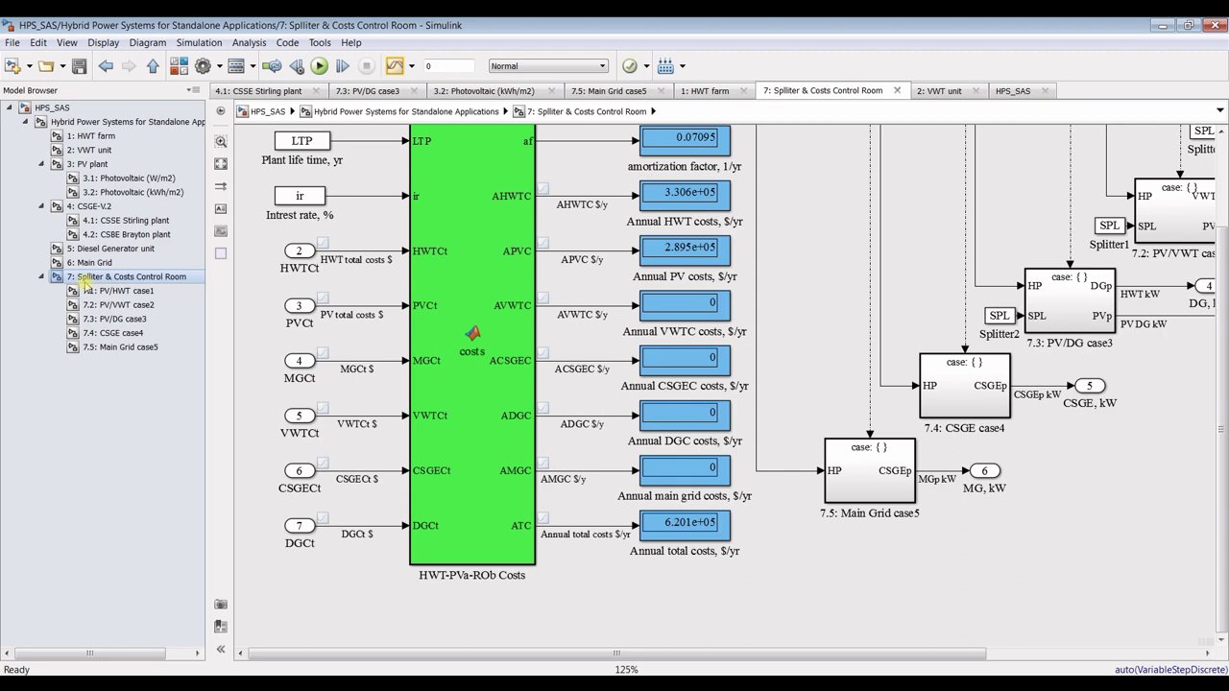
Return to the hybrid system overview and set the load condition of "7: Splliter & Costs Control Room" to CSGE Load.
{"action": "left_click", "coordinate": [100, 121]}
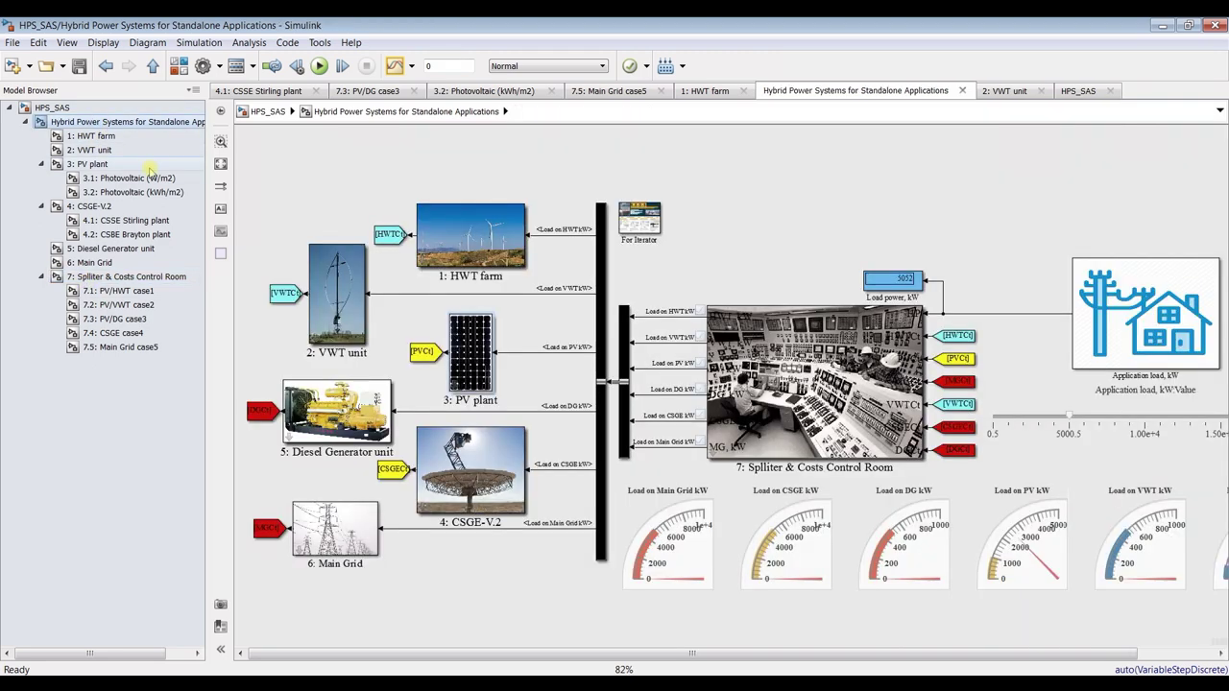
{"action": "double_click", "coordinate": [838, 364]}
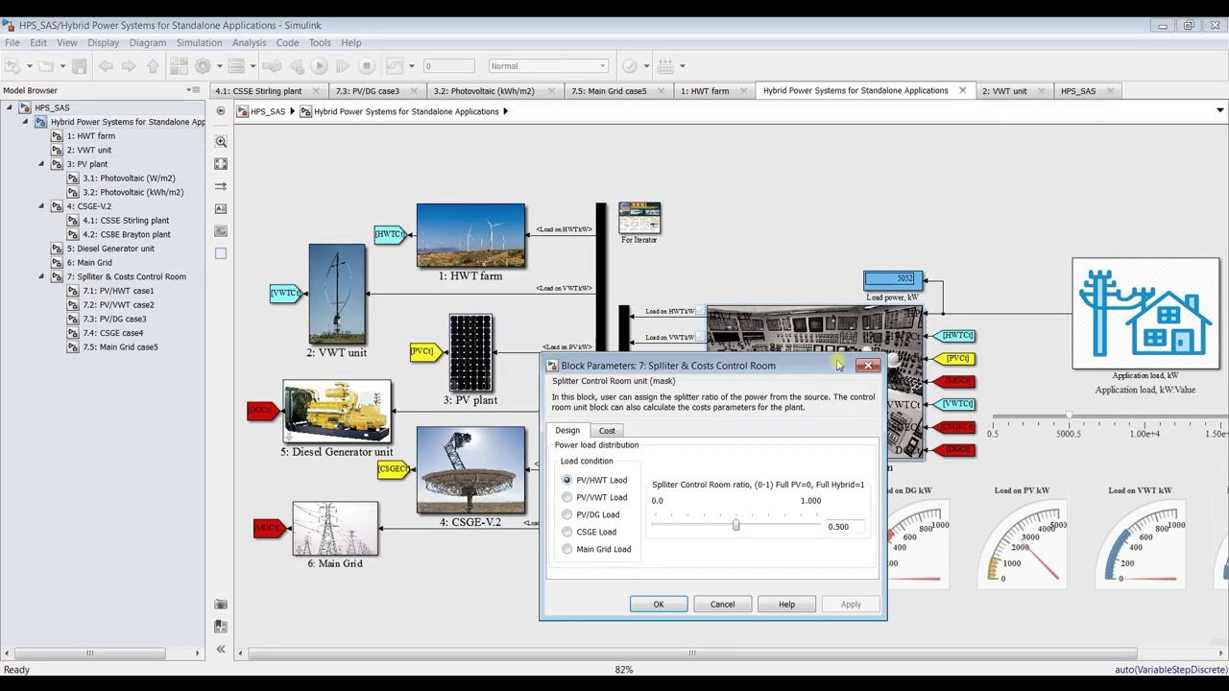
{"action": "left_click", "coordinate": [567, 533]}
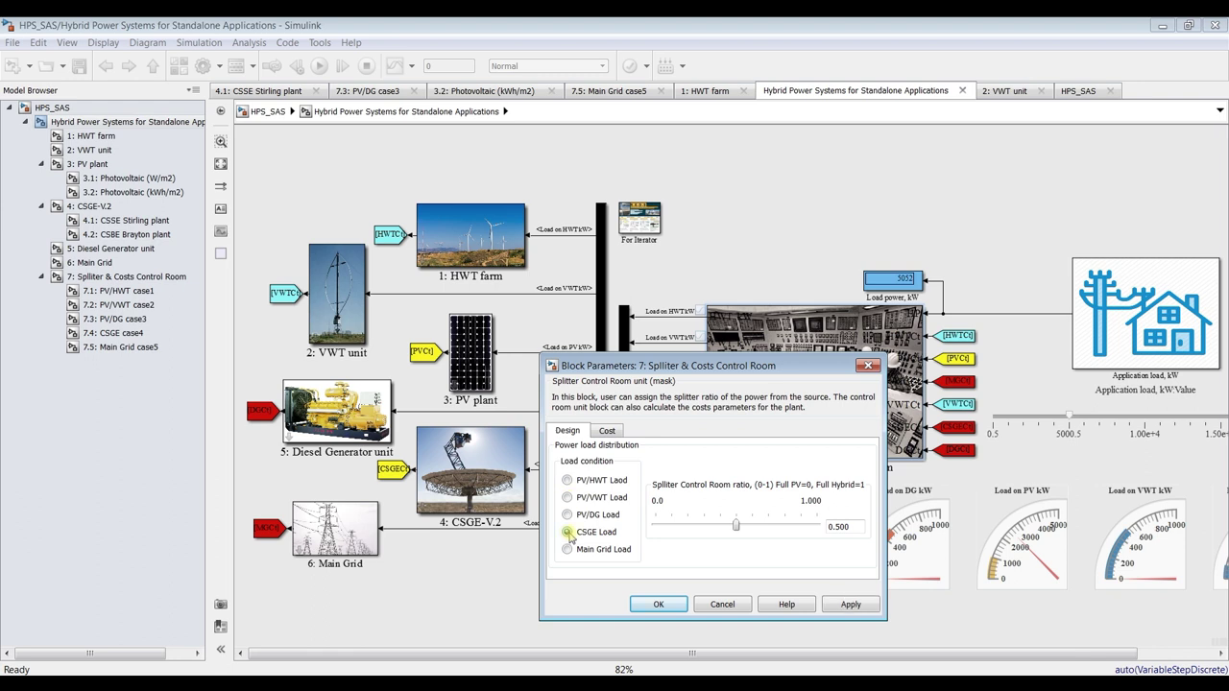
{"action": "left_click", "coordinate": [844, 606]}
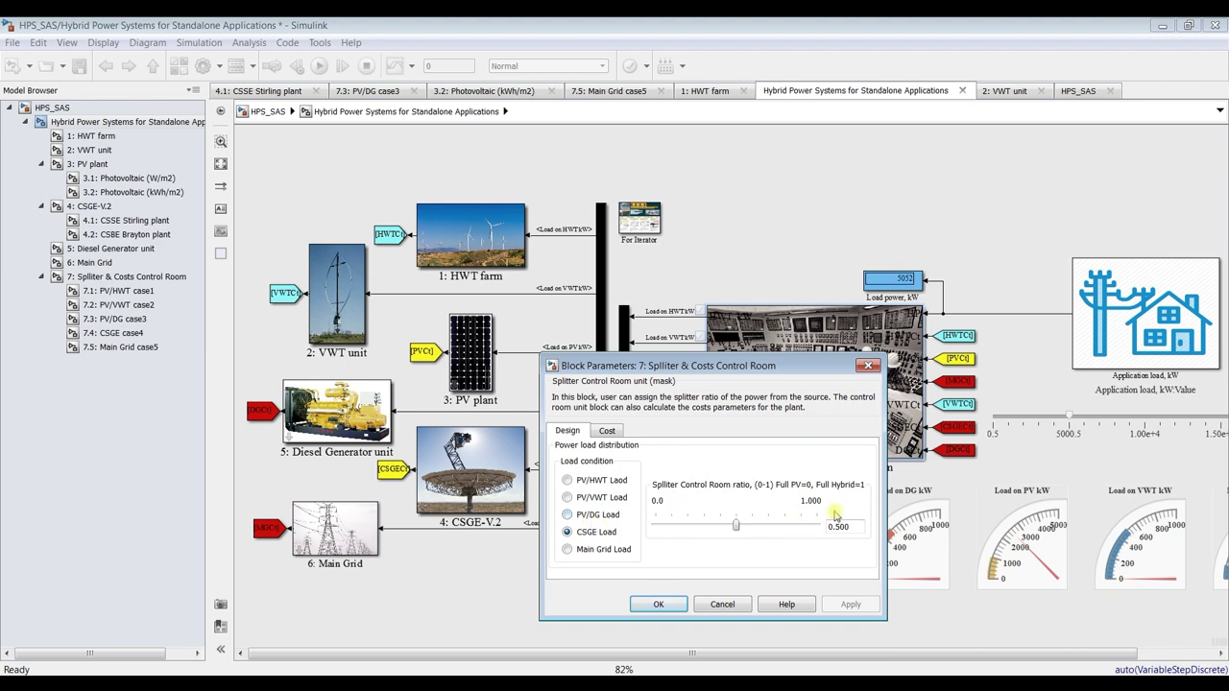
{"action": "mouse_move", "coordinate": [736, 526]}
{"action": "left_mouse_down"}
{"action": "mouse_move", "coordinate": [718, 528]}
{"action": "mouse_move", "coordinate": [736, 526]}
{"action": "left_mouse_up"}
{"action": "left_click_drag", "start_coordinate": [699, 366], "coordinate": [532, 197]}
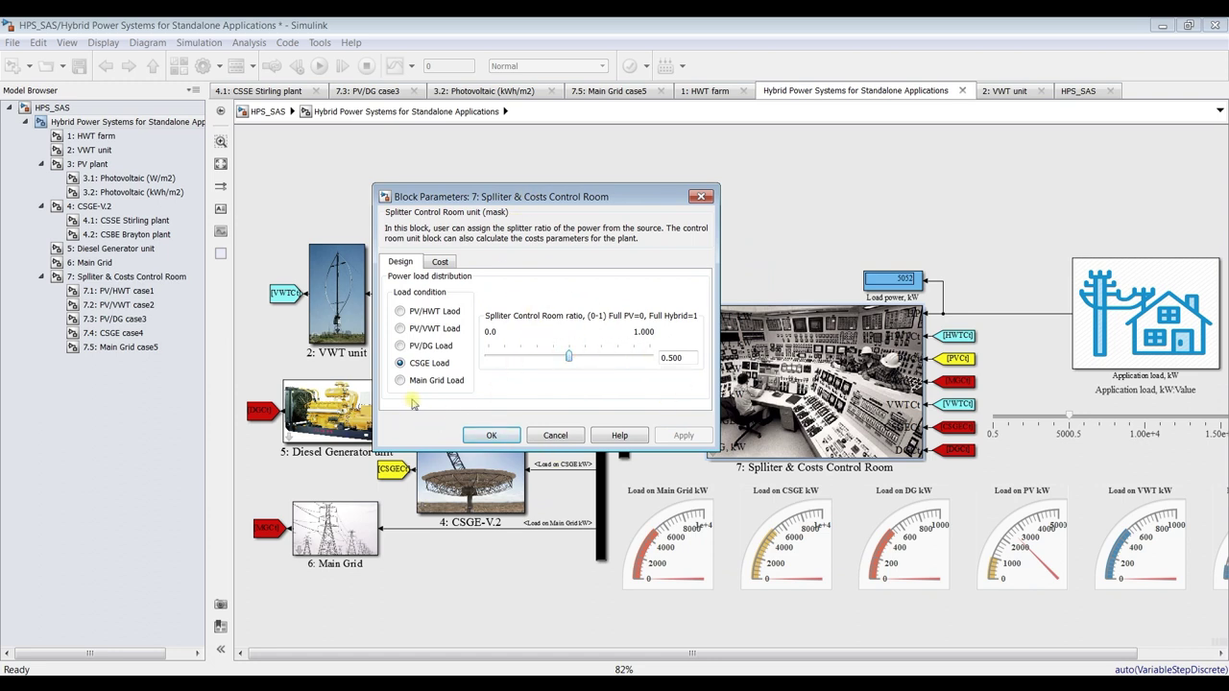
{"action": "left_click", "coordinate": [490, 435]}
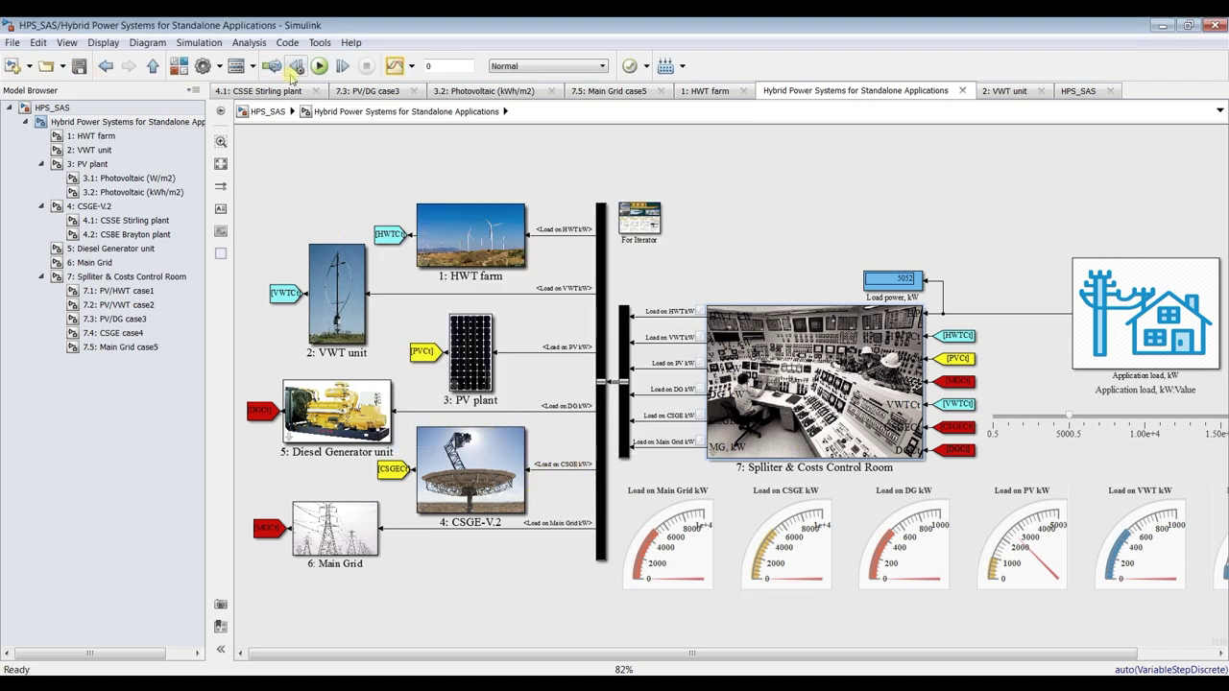
Run the simulation, check the load gauges, and briefly view the "4: CSGE-V.2" subsystem before returning to the overview.
{"action": "left_click", "coordinate": [321, 66]}
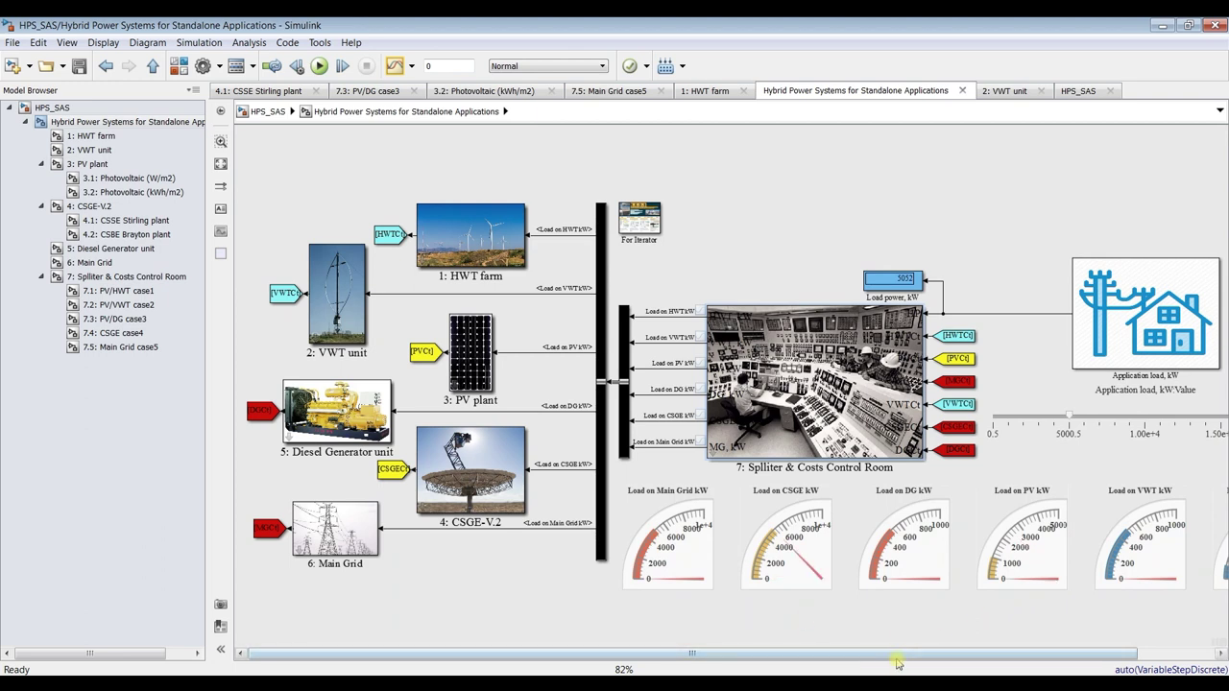
{"action": "left_click_drag", "start_coordinate": [897, 662], "coordinate": [972, 662]}
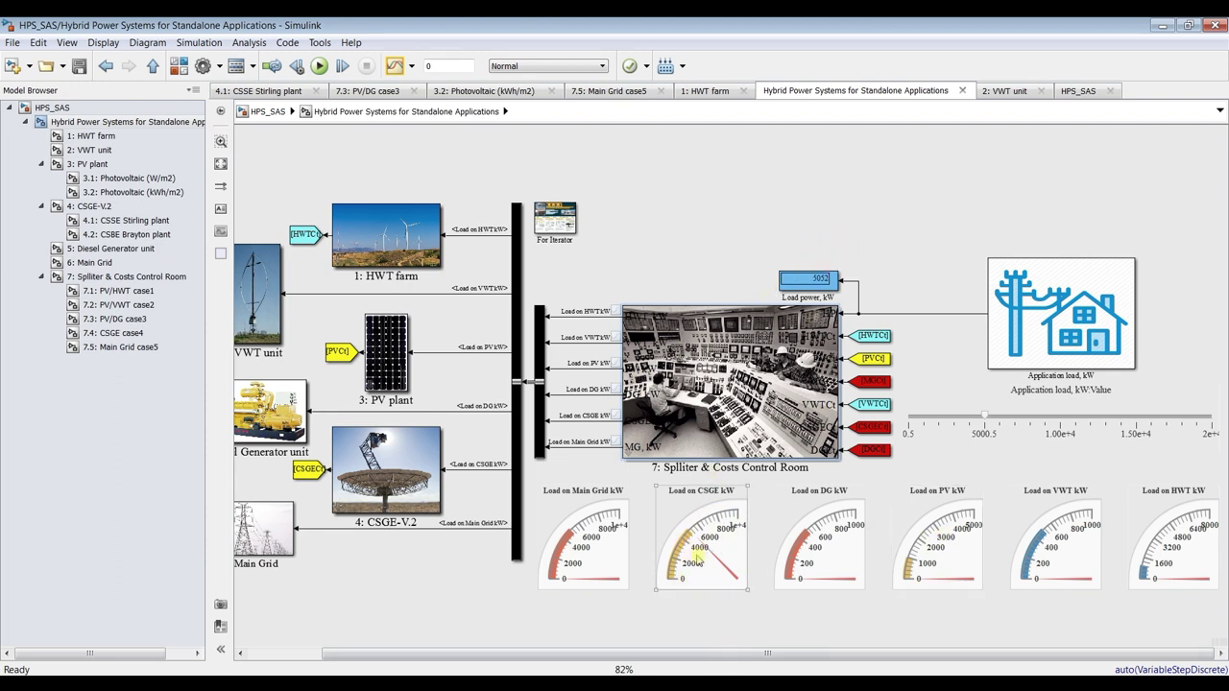
{"action": "left_click", "coordinate": [83, 207]}
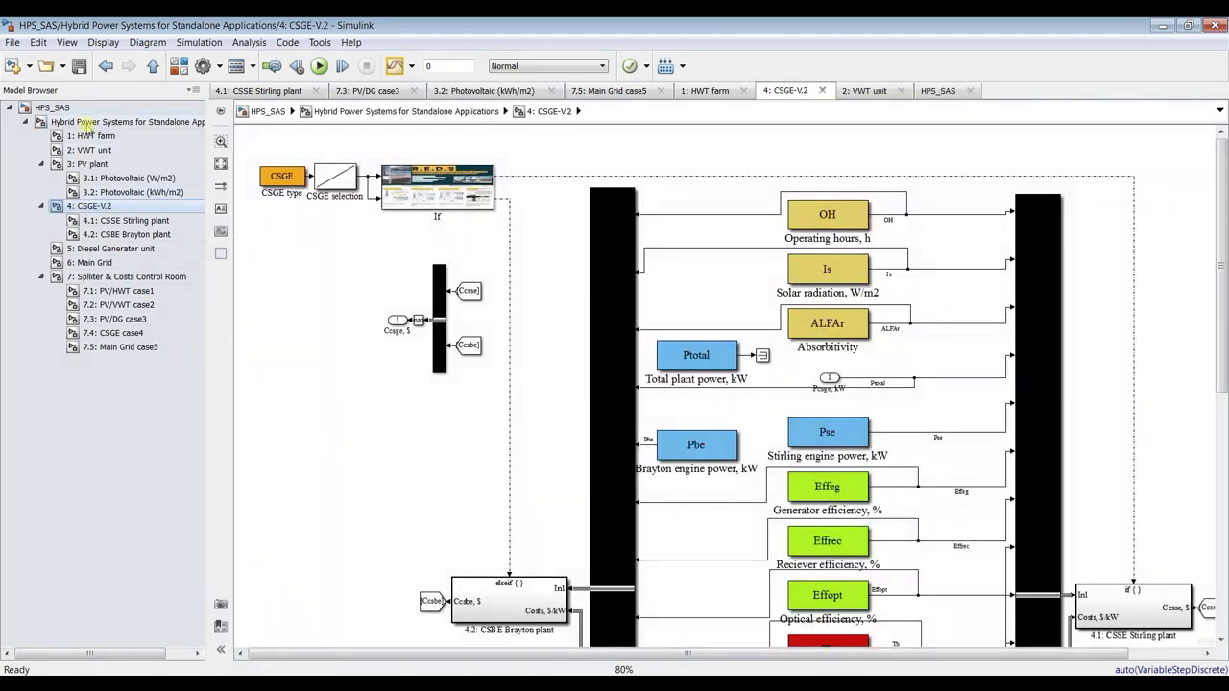
{"action": "left_click", "coordinate": [85, 123]}
Open the block parameters of "4: CSGE-V.2" and review the concentrated solar gas engine options.
{"action": "double_click", "coordinate": [384, 456]}
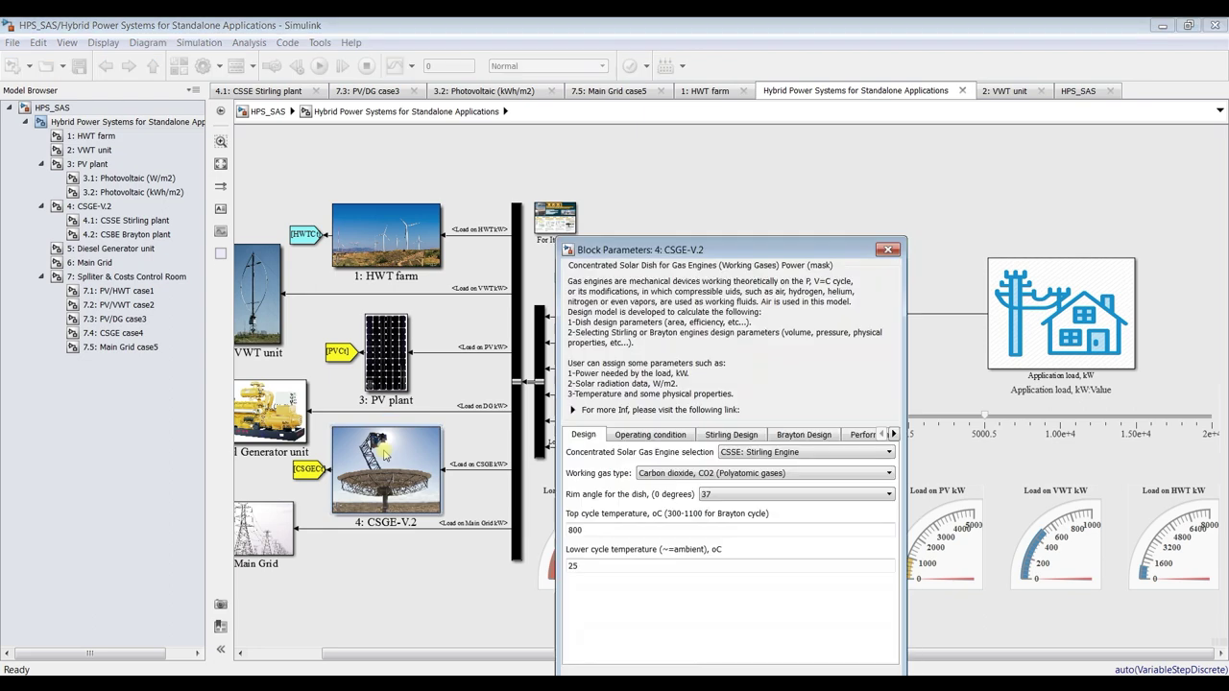
{"action": "left_click_drag", "start_coordinate": [739, 252], "coordinate": [685, 130]}
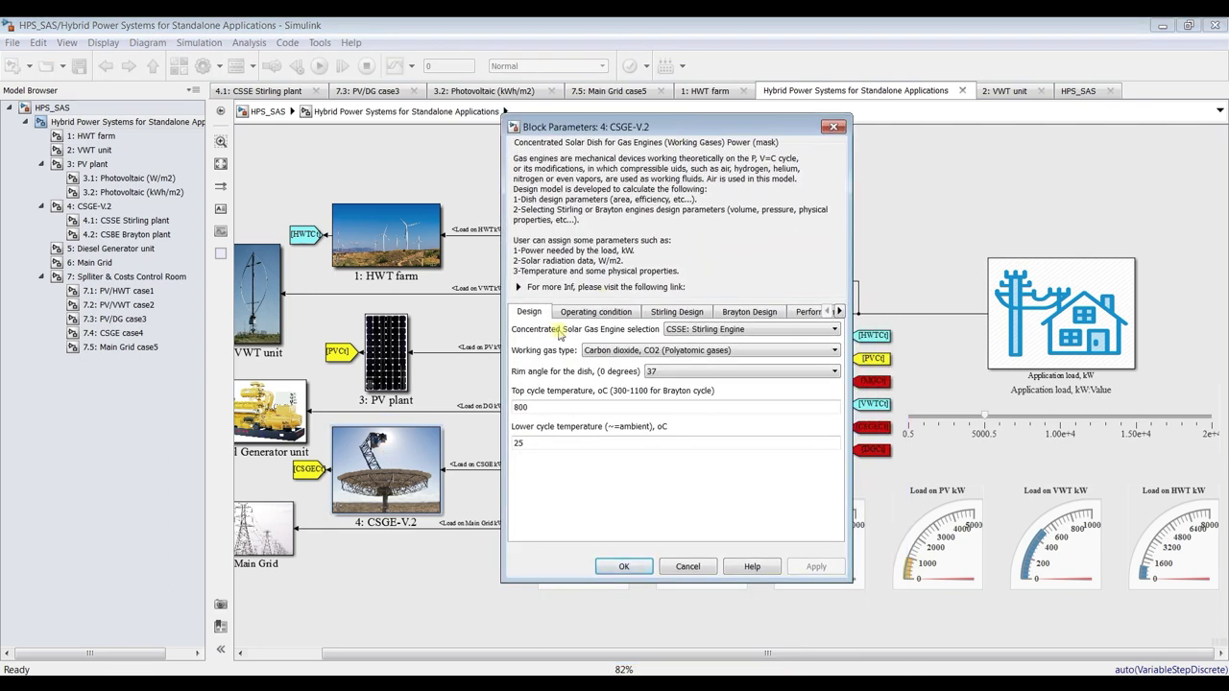
{"action": "left_click", "coordinate": [703, 332]}
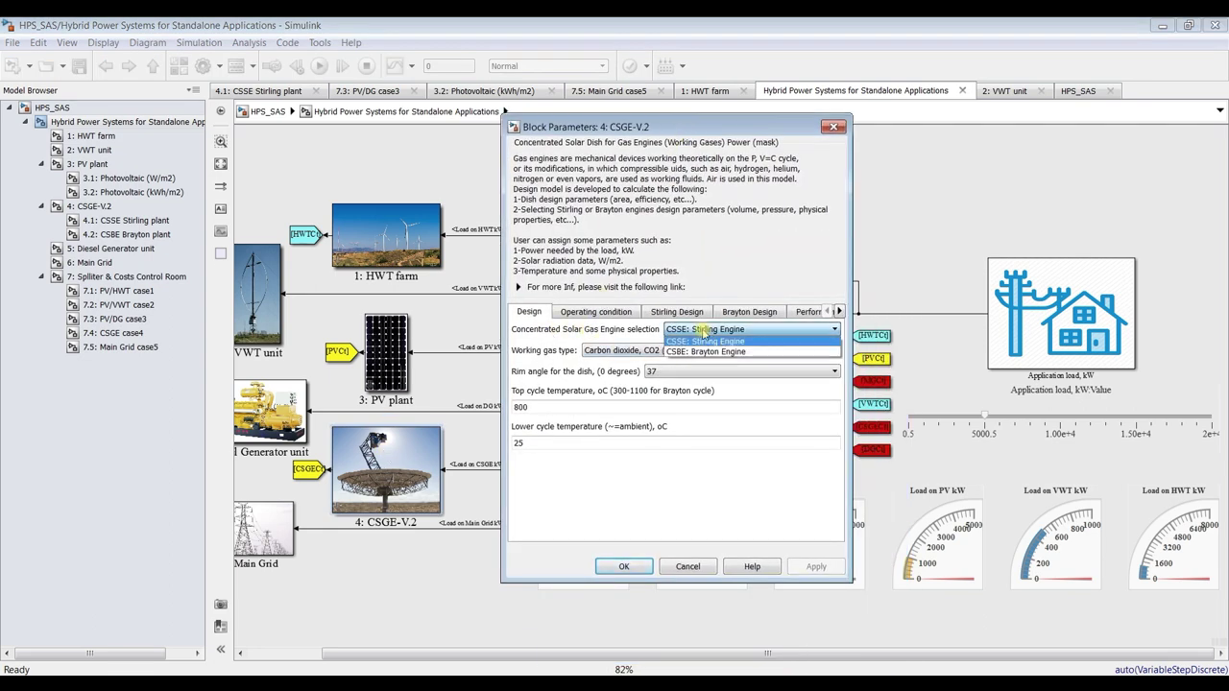
{"action": "left_click", "coordinate": [664, 501]}
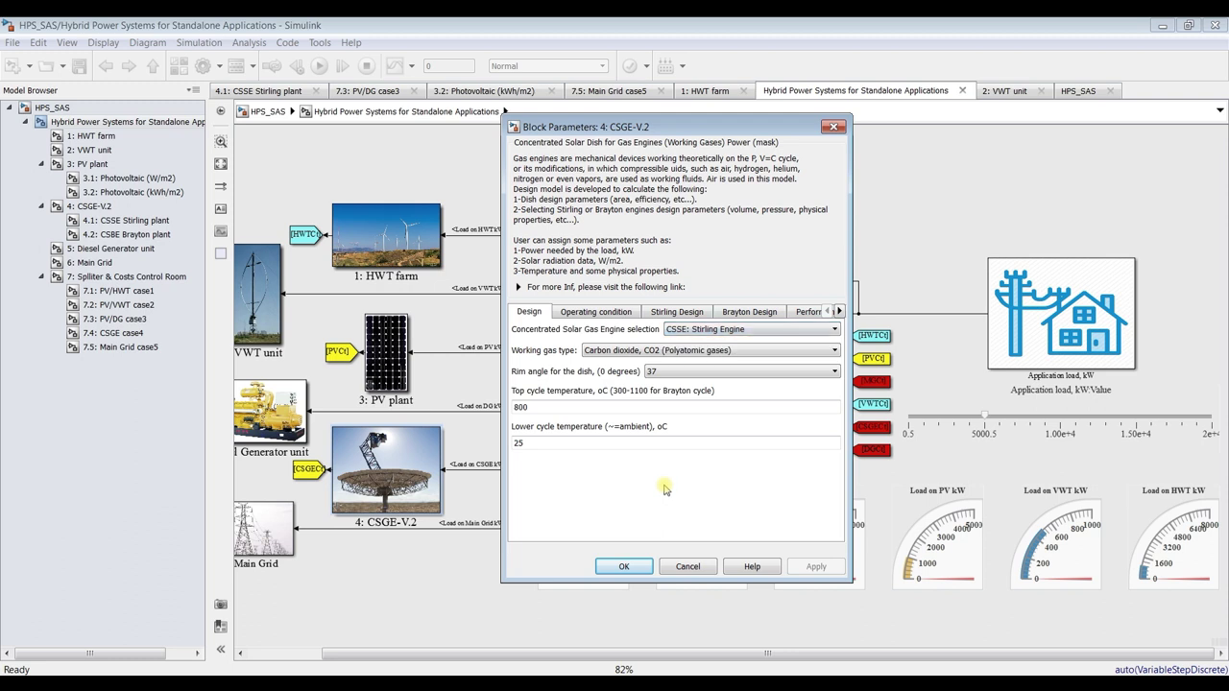
Review the working gas types, keeping Carbon dioxide, CO2 (Polyatomic gases), and check the lower cycle temperature.
{"action": "left_click", "coordinate": [689, 351]}
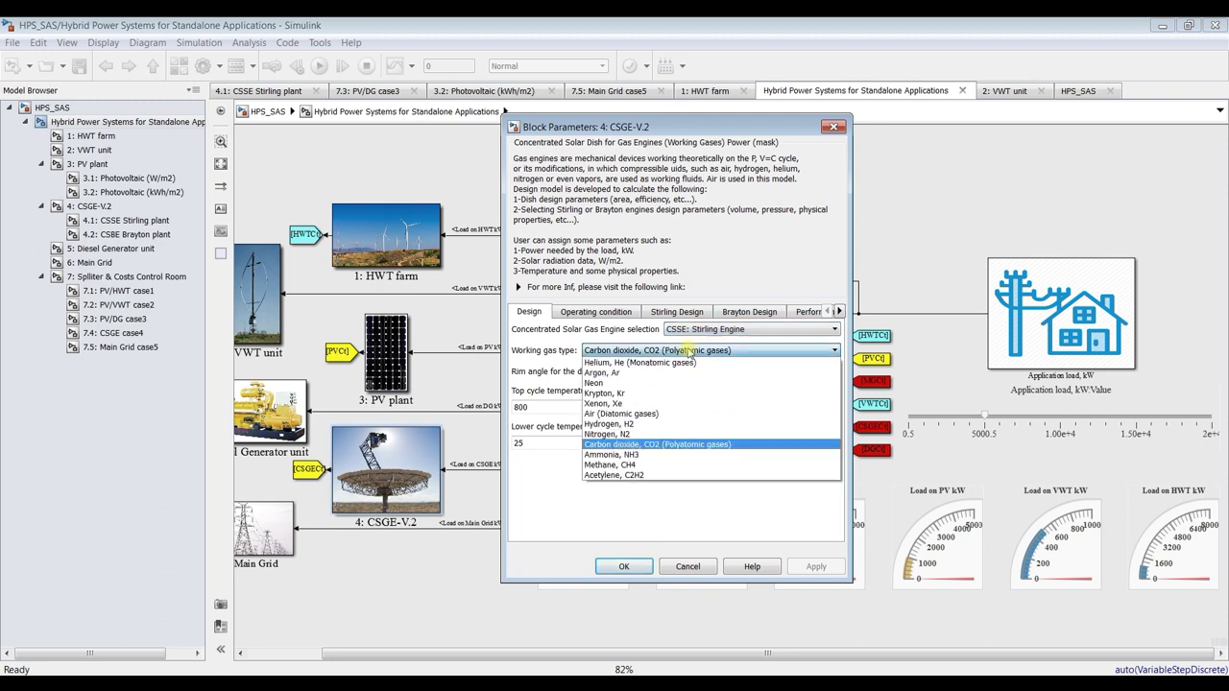
{"action": "left_click", "coordinate": [615, 446]}
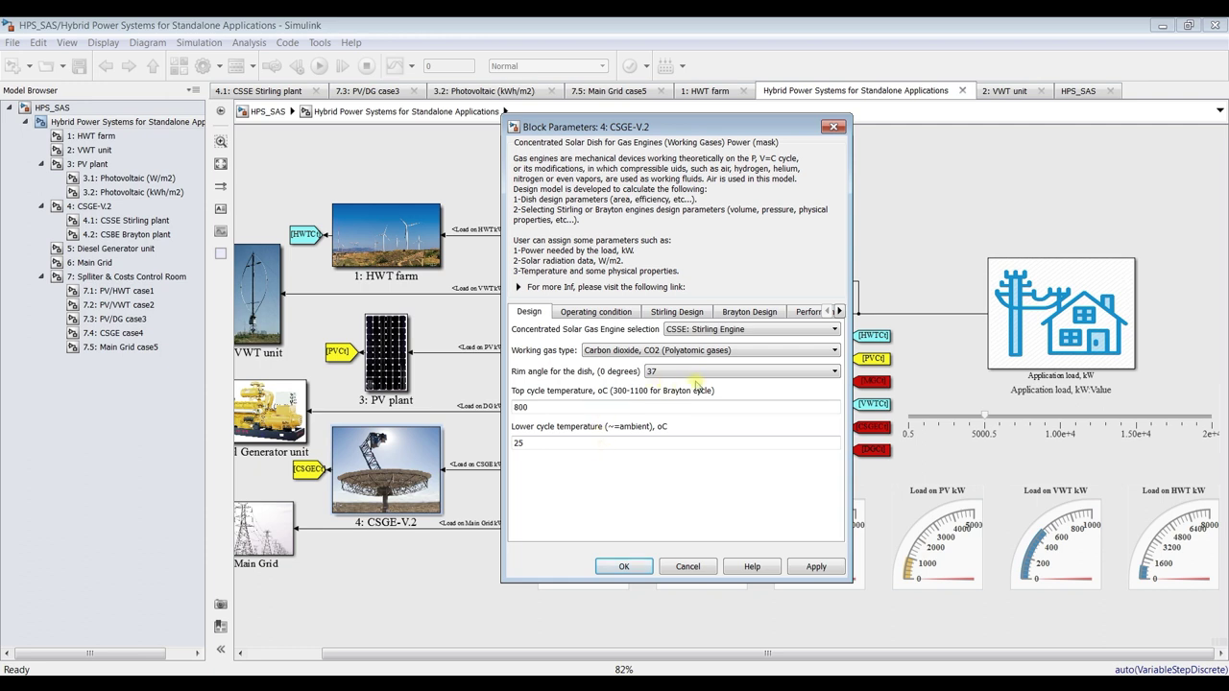
{"action": "left_click", "coordinate": [646, 352]}
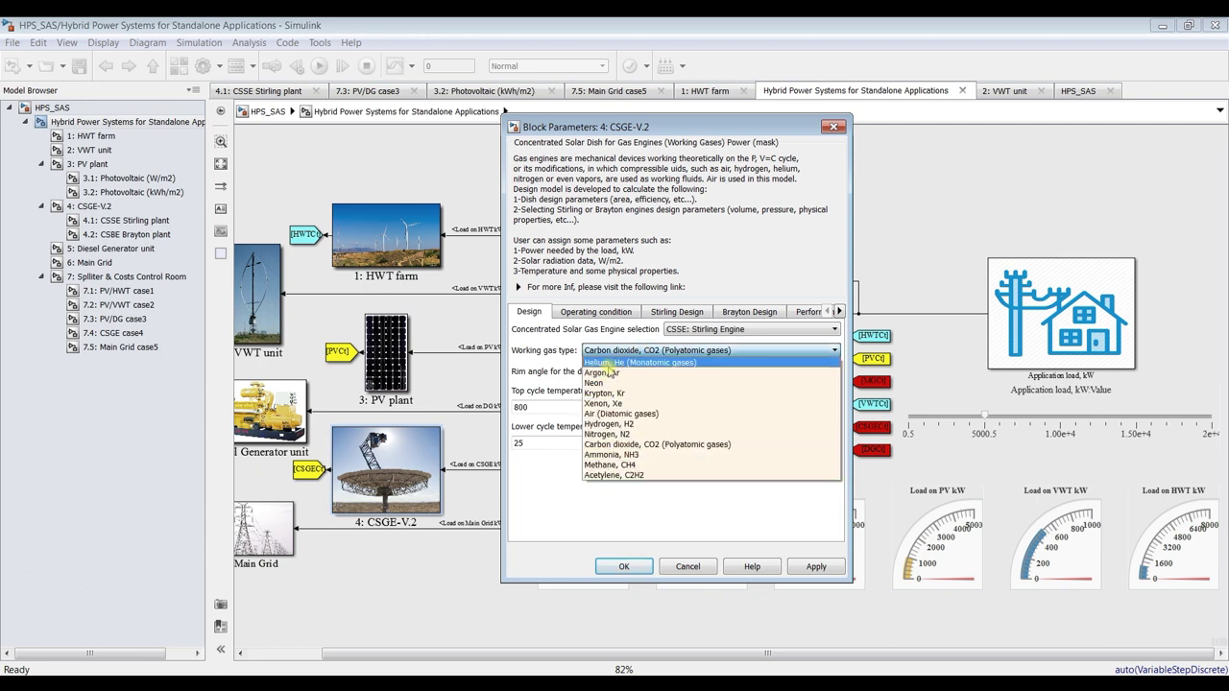
{"action": "left_click", "coordinate": [607, 518]}
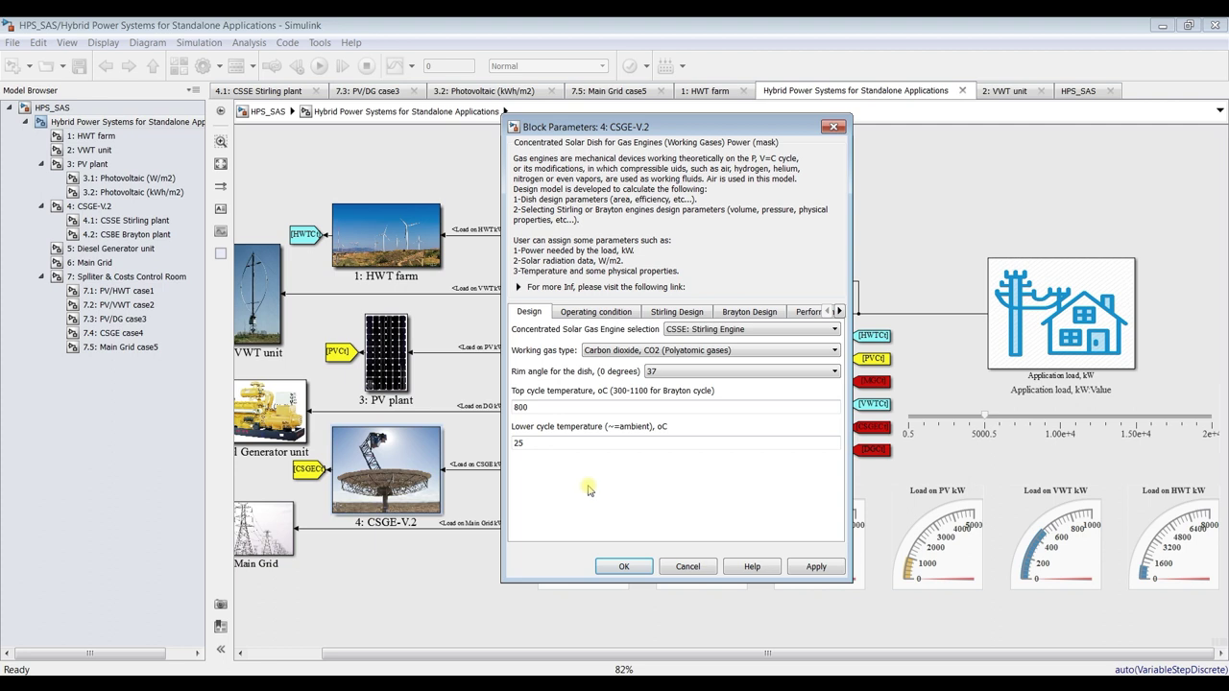
{"action": "double_click", "coordinate": [549, 445]}
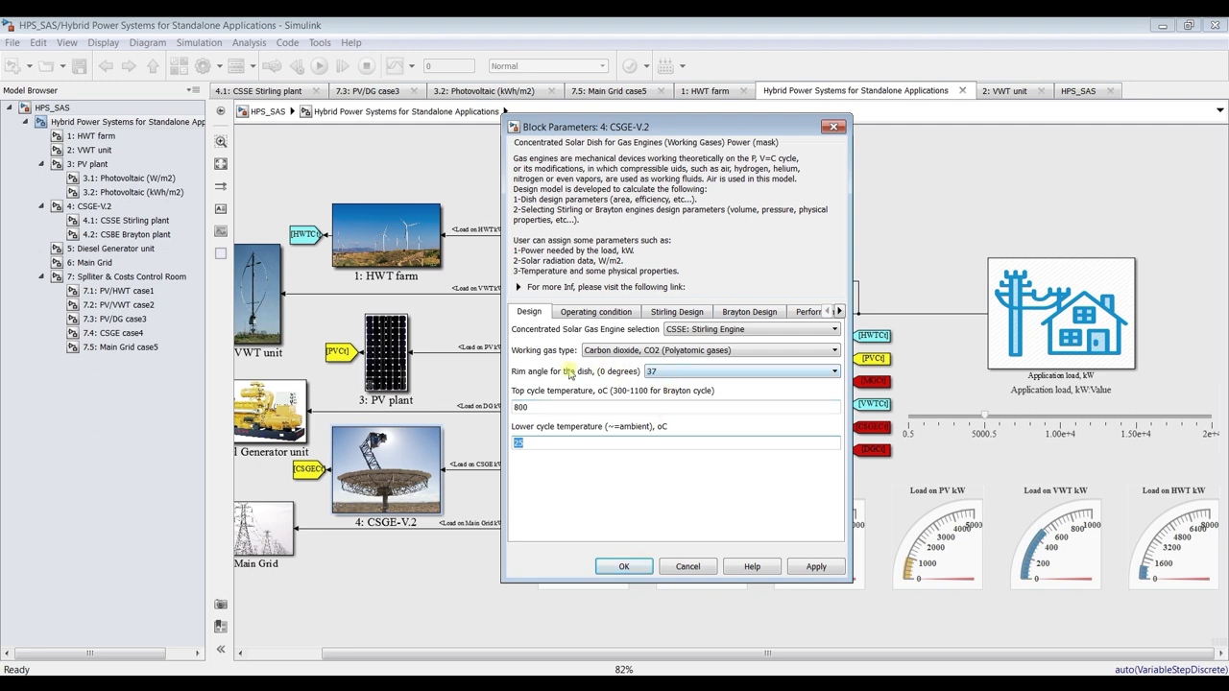
Review the operating hours, solar radiation, atmospheric pressure and ambient temperature among the operating conditions of "4: CSGE-V.2".
{"action": "left_click", "coordinate": [630, 313]}
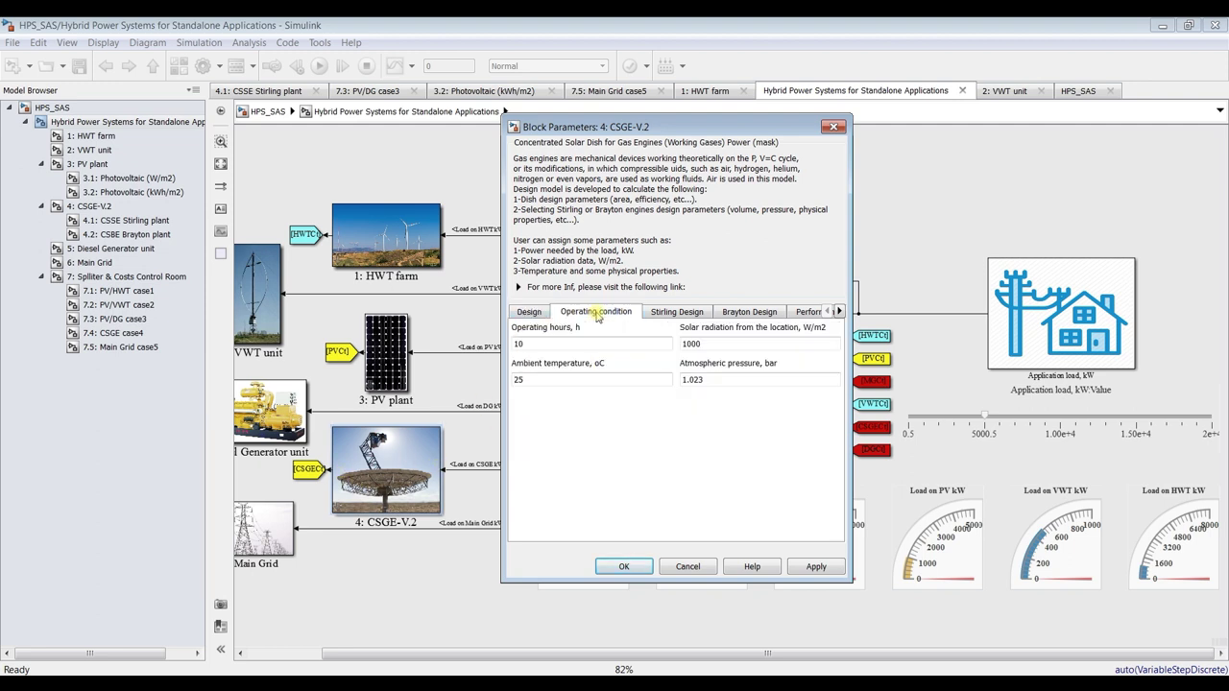
{"action": "double_click", "coordinate": [551, 344]}
{"action": "double_click", "coordinate": [701, 344]}
{"action": "double_click", "coordinate": [701, 379]}
{"action": "double_click", "coordinate": [602, 377]}
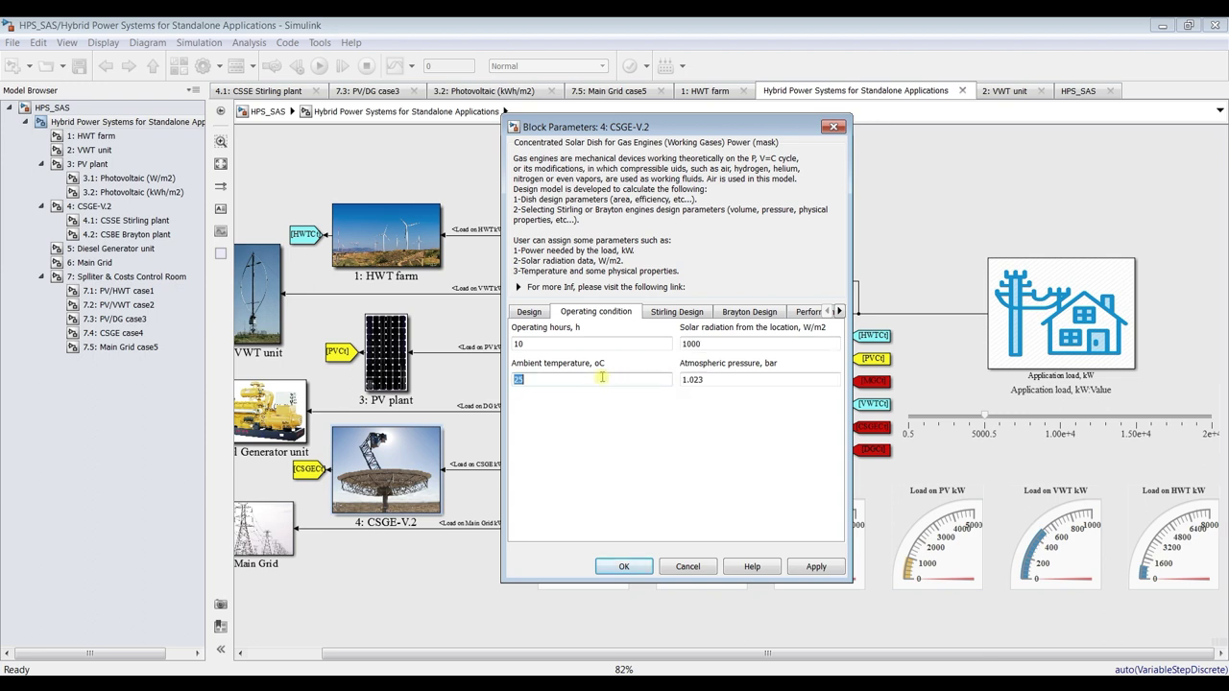
Review the Stirling engine power, piston, cylinder and speed parameters and the Brayton engine power.
{"action": "left_click", "coordinate": [676, 312]}
{"action": "double_click", "coordinate": [547, 347]}
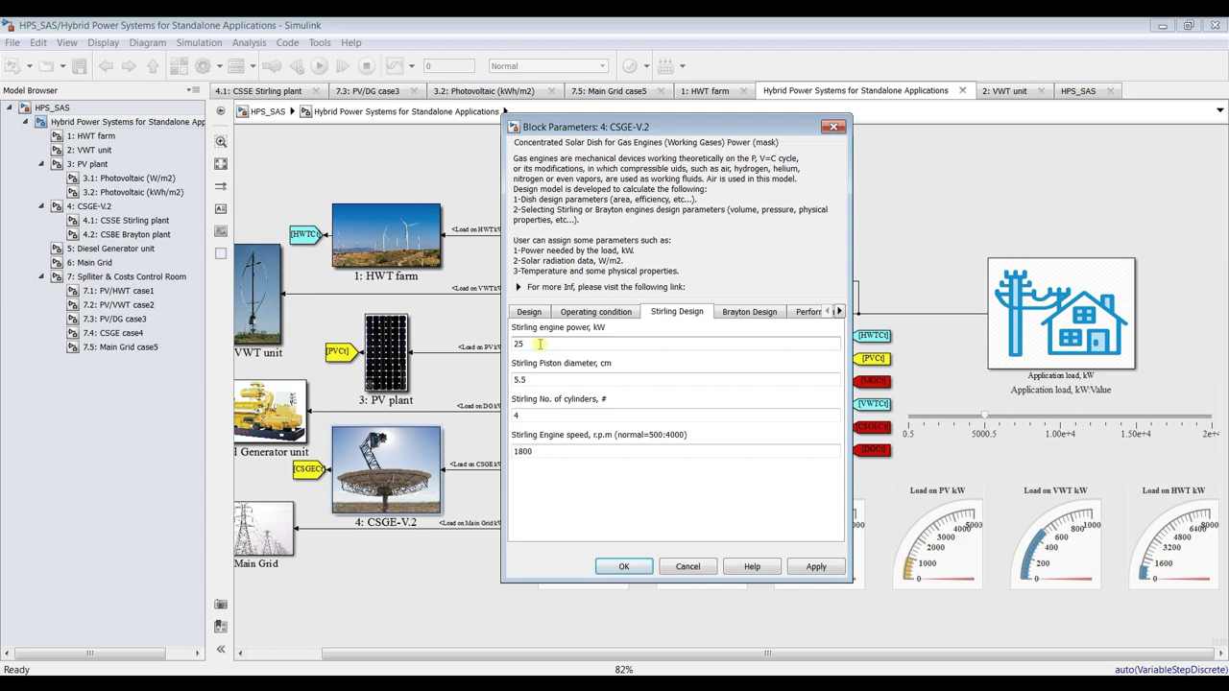
{"action": "left_click", "coordinate": [539, 344]}
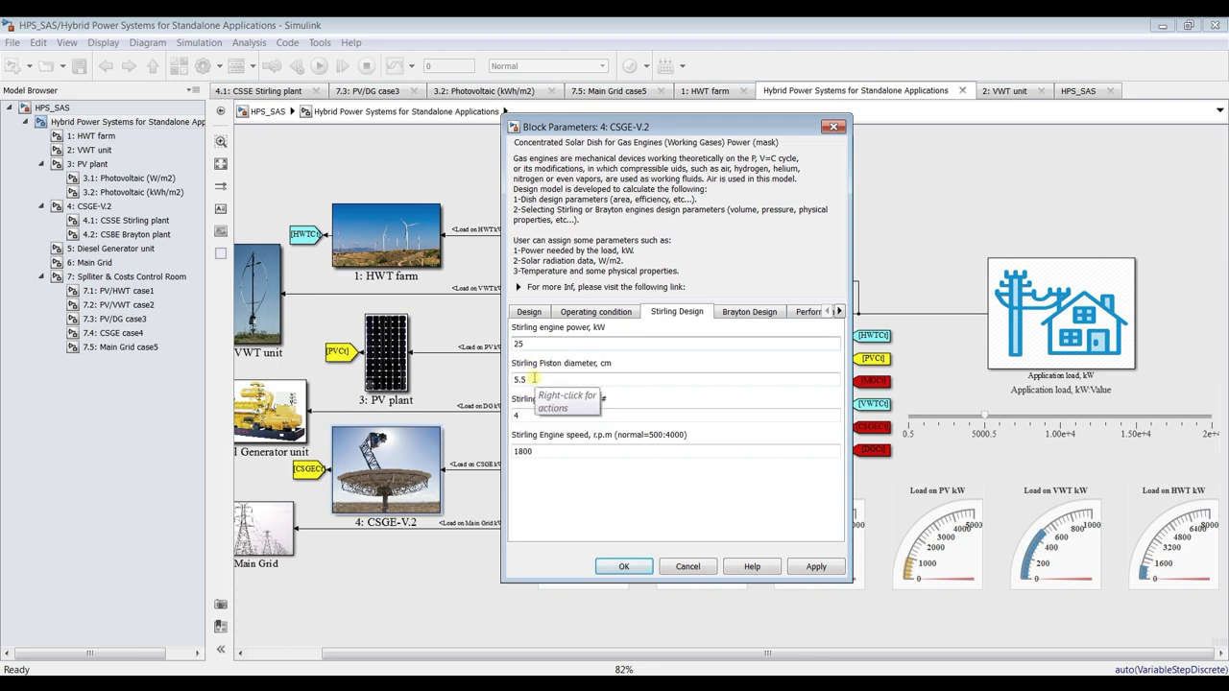
{"action": "double_click", "coordinate": [527, 415]}
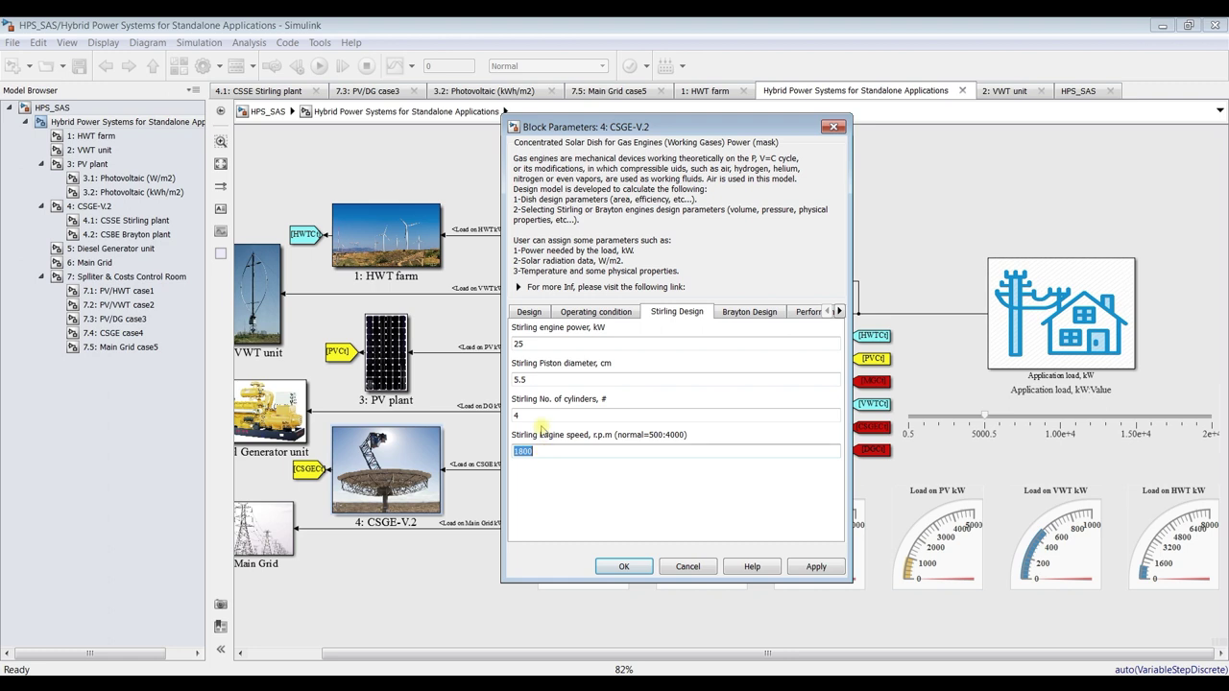
{"action": "left_click", "coordinate": [752, 313]}
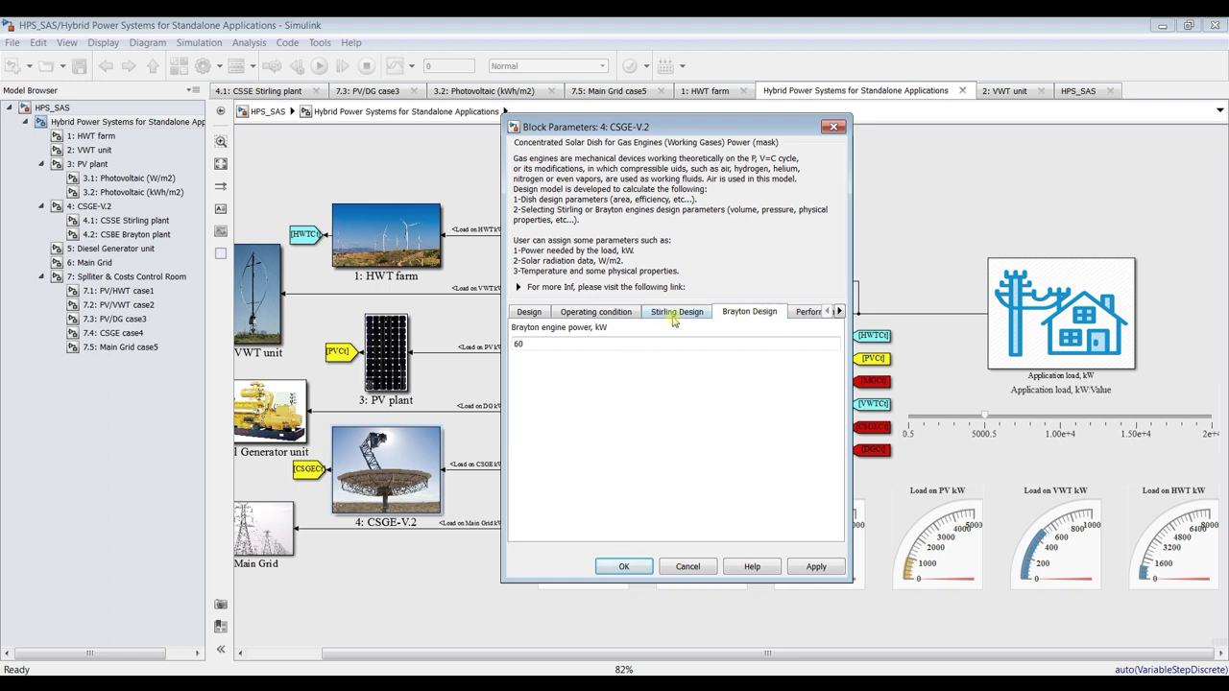
{"action": "double_click", "coordinate": [518, 343]}
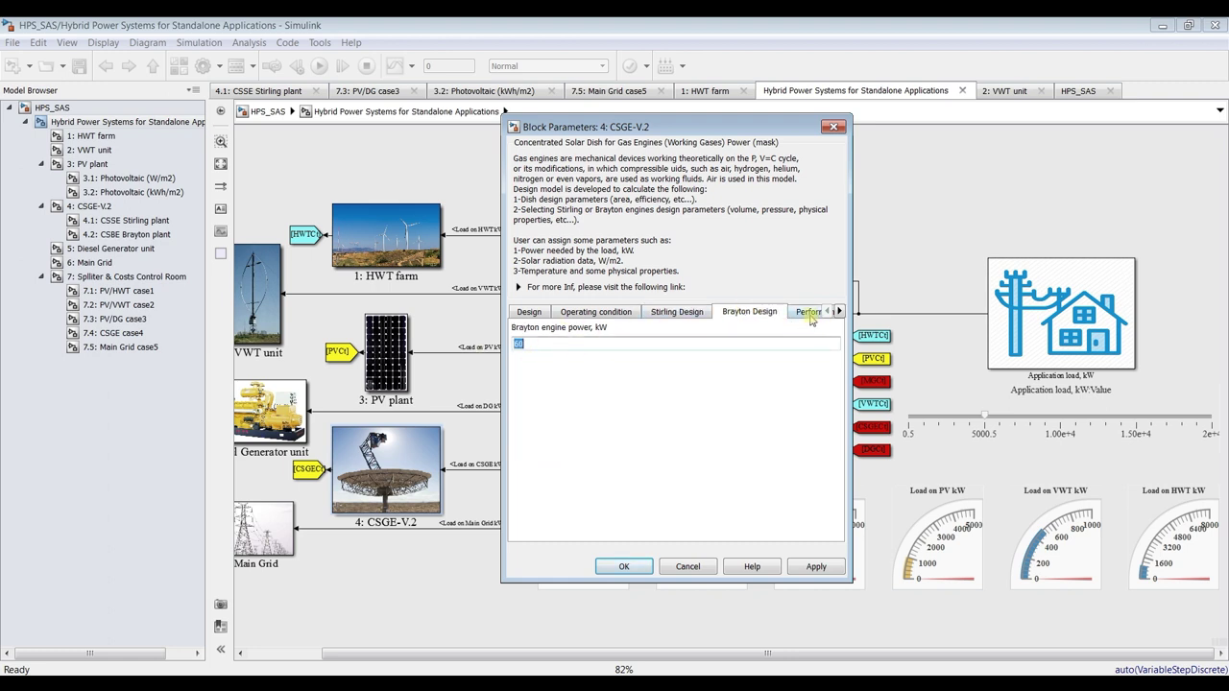
Review the generator, receiver and dish mirror efficiencies and receiver absorptivity of "4: CSGE-V.2", keeping Aluminum, polyethylene as the mirror.
{"action": "left_click_drag", "start_coordinate": [850, 313], "coordinate": [937, 313]}
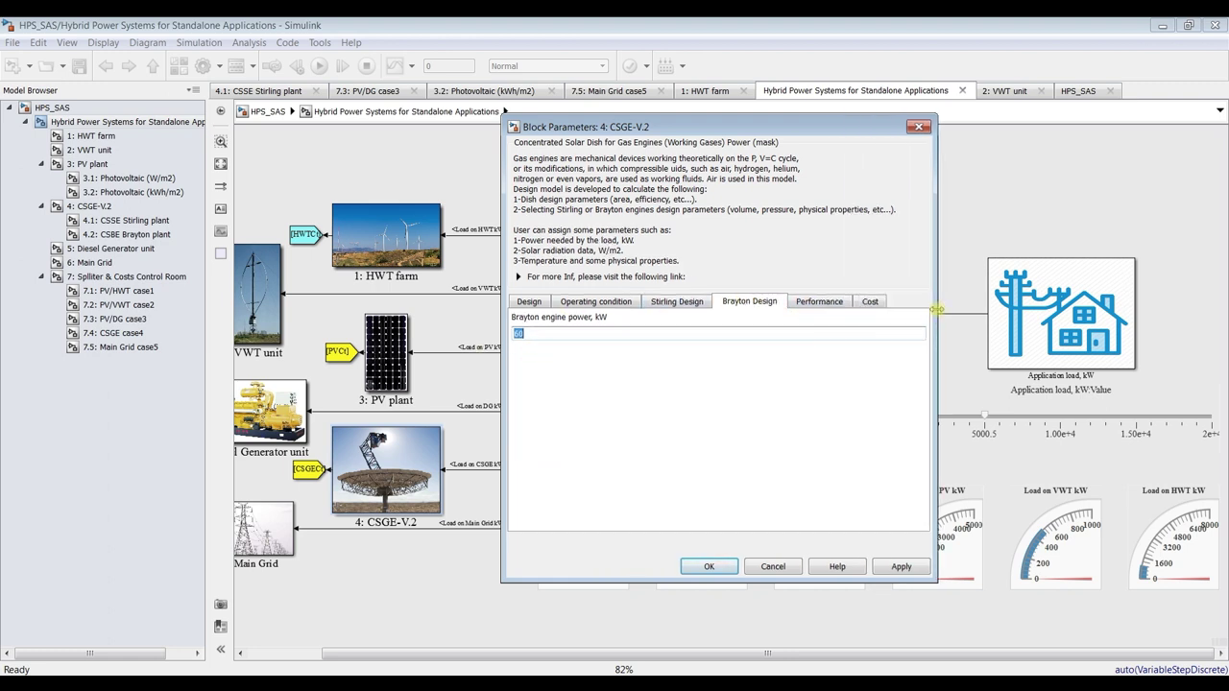
{"action": "left_click", "coordinate": [808, 303]}
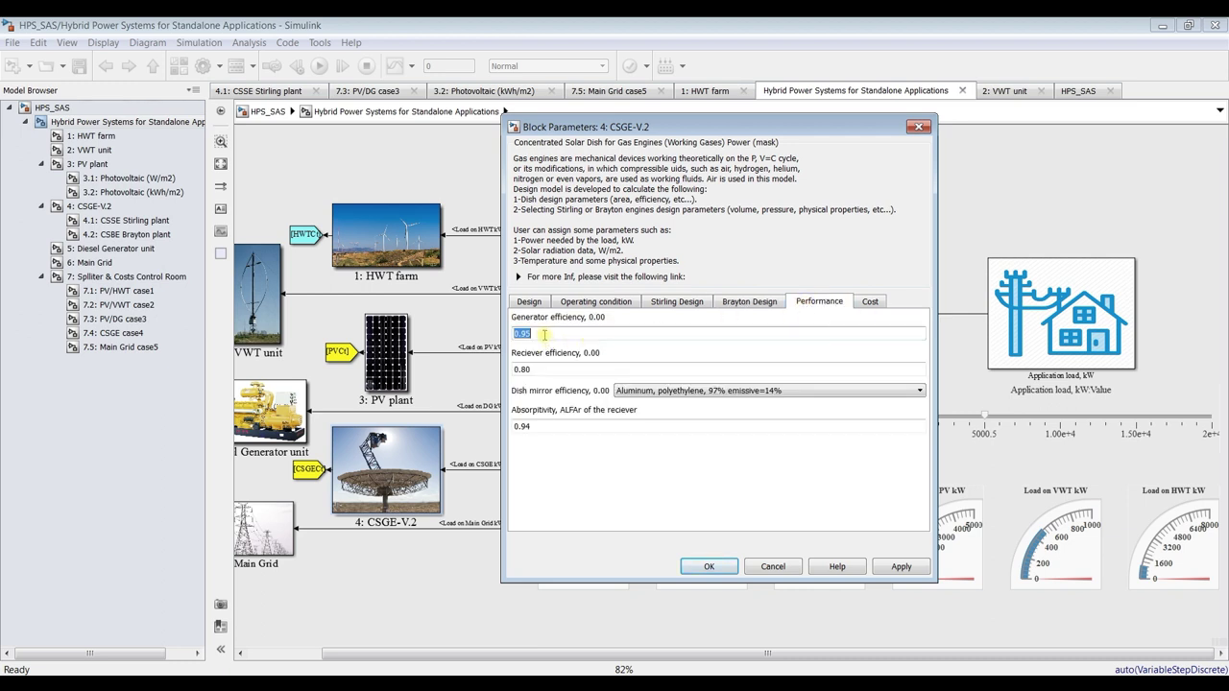
{"action": "double_click", "coordinate": [540, 369]}
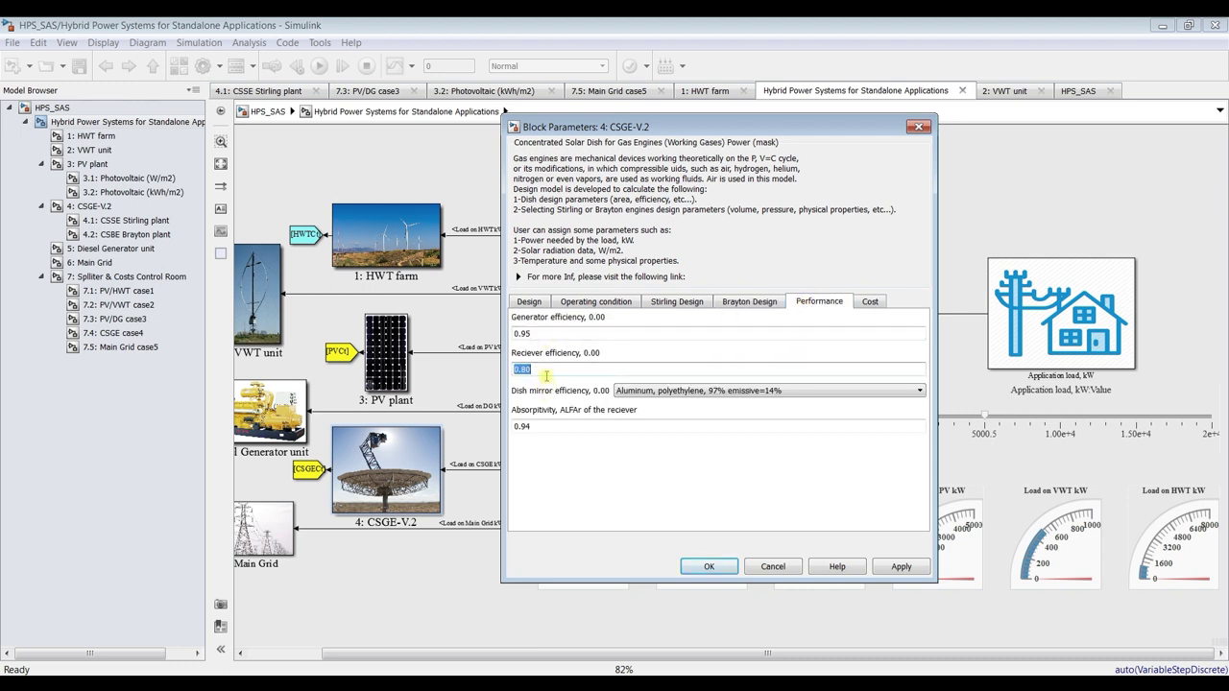
{"action": "left_click", "coordinate": [638, 390]}
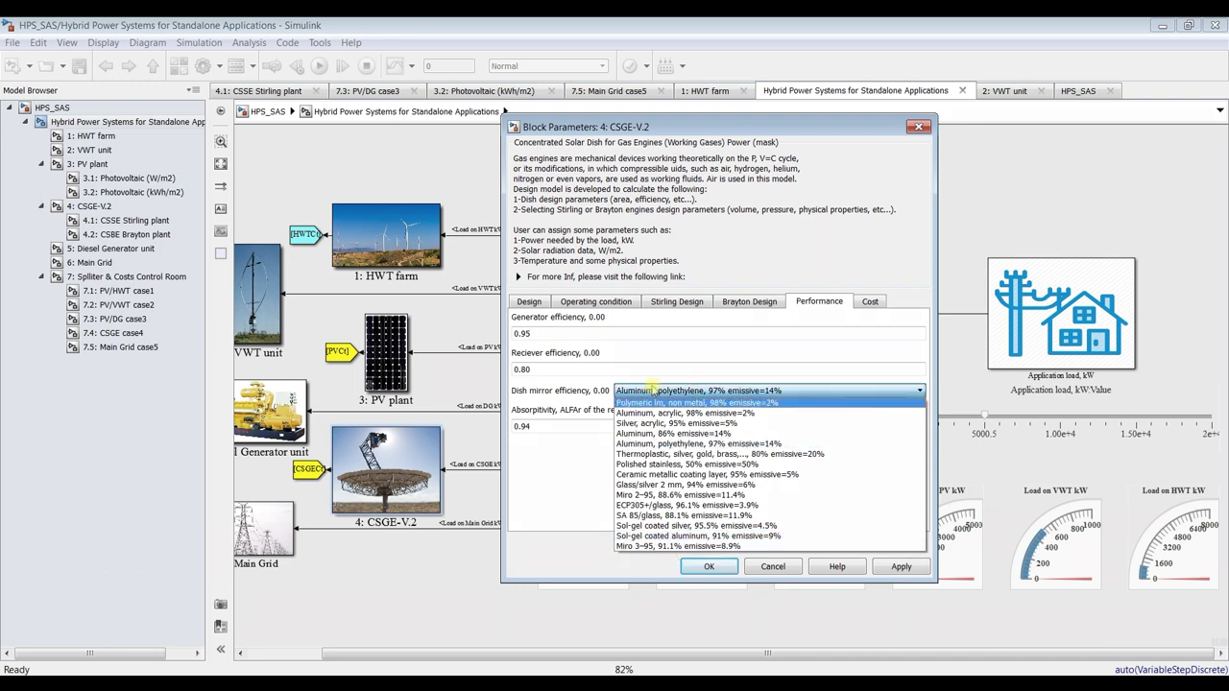
{"action": "left_click", "coordinate": [555, 478]}
{"action": "left_click", "coordinate": [525, 429]}
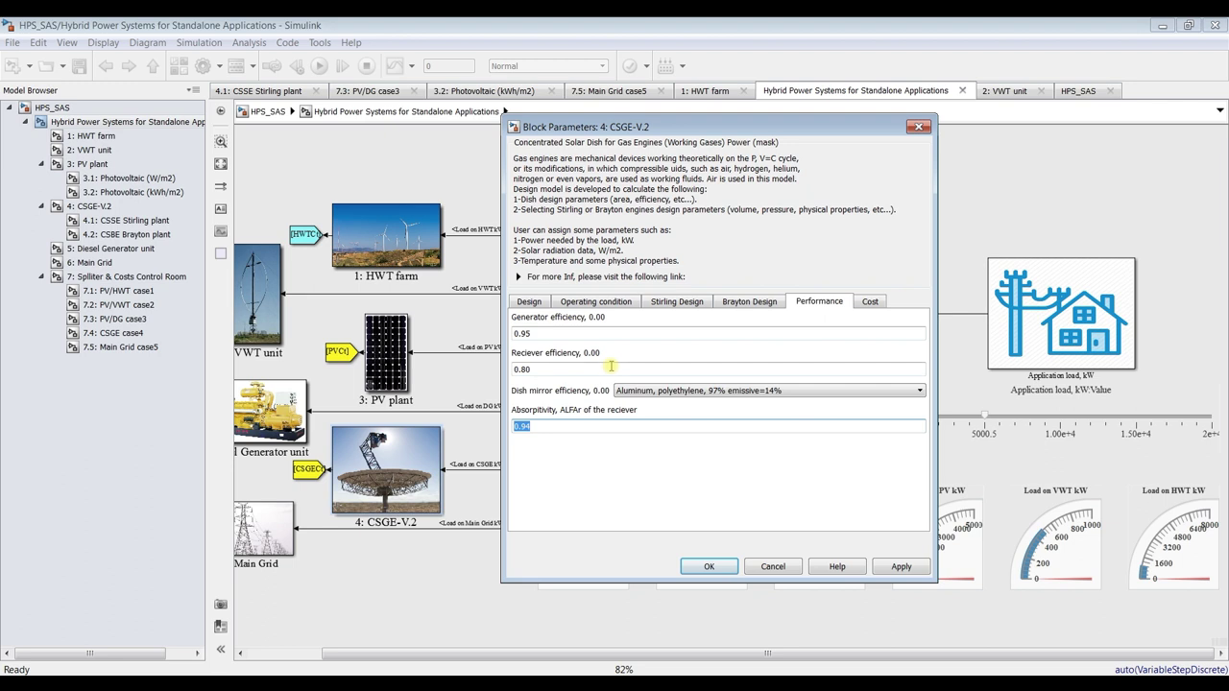
{"action": "left_click", "coordinate": [580, 335]}
Review the dish, receiver, engine, site, indirect and OM costs of "4: CSGE-V.2" and apply the block parameters.
{"action": "left_click", "coordinate": [873, 301]}
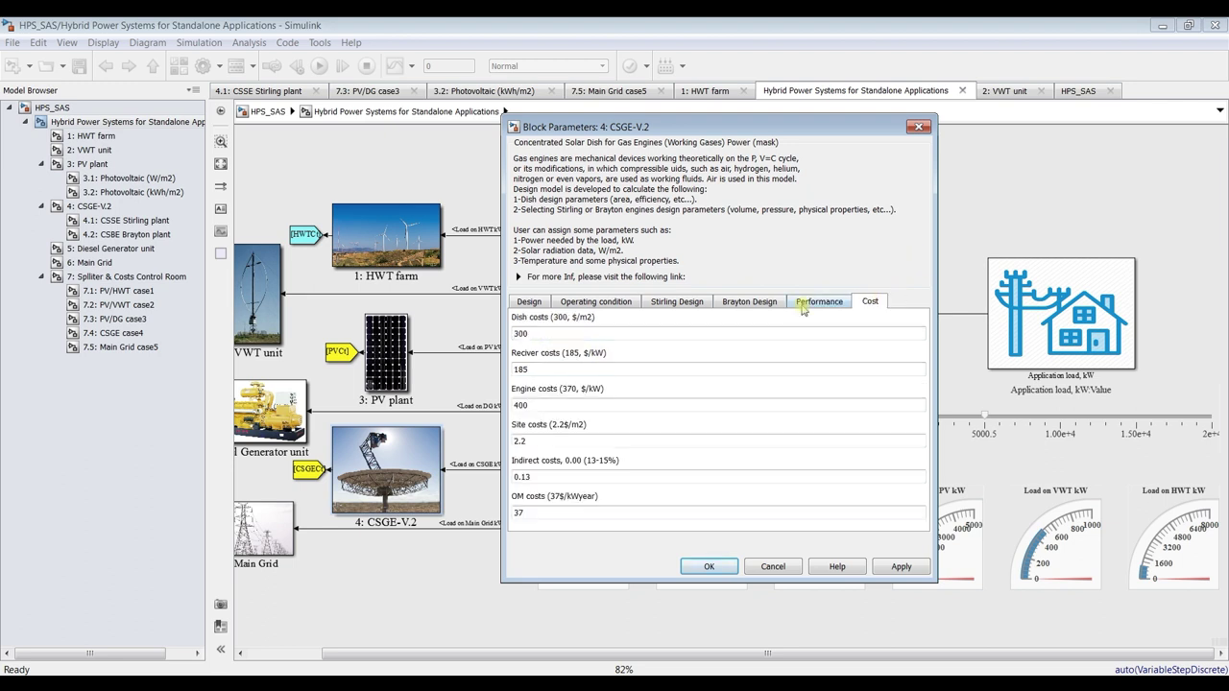
{"action": "double_click", "coordinate": [563, 334]}
{"action": "double_click", "coordinate": [554, 371]}
{"action": "double_click", "coordinate": [546, 405]}
{"action": "double_click", "coordinate": [538, 441]}
{"action": "double_click", "coordinate": [533, 477]}
{"action": "double_click", "coordinate": [537, 512]}
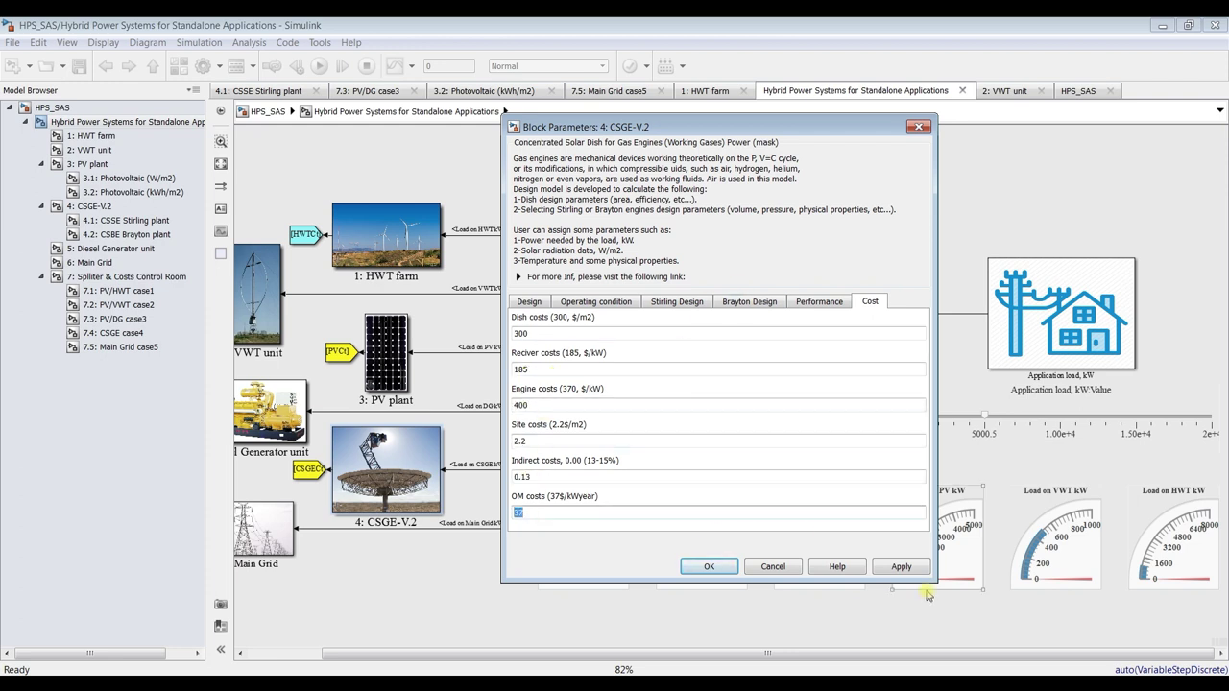
{"action": "left_click", "coordinate": [902, 568]}
{"action": "left_click", "coordinate": [706, 568]}
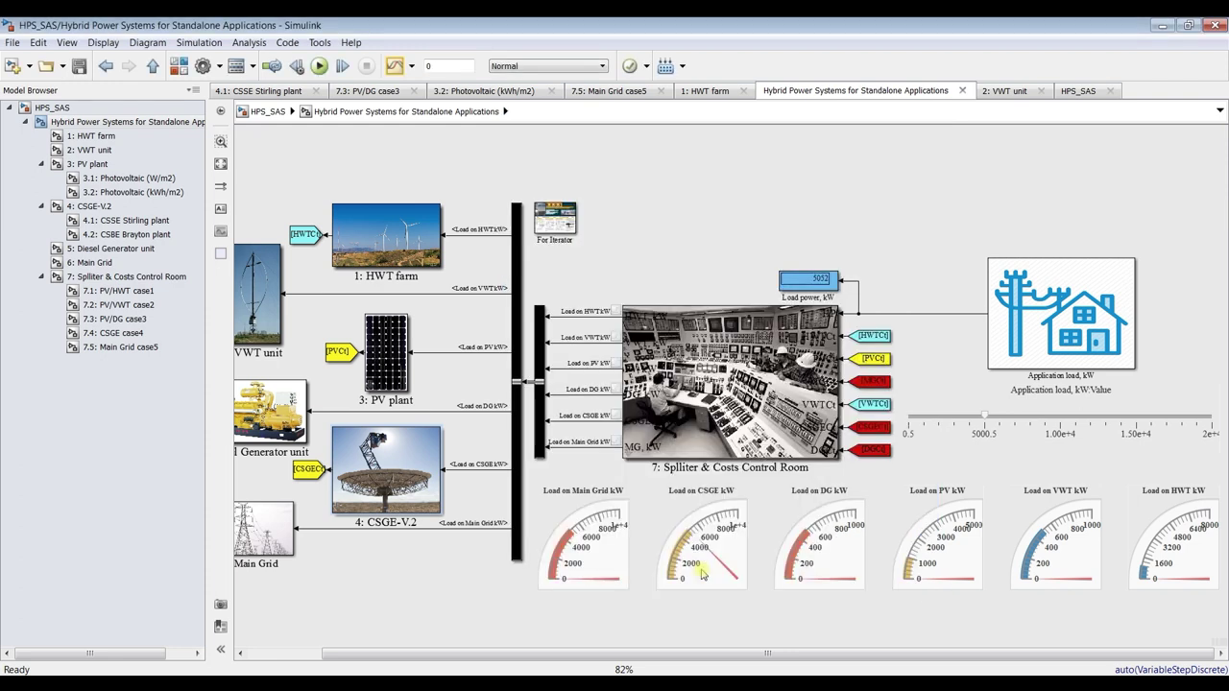
Open "4.1: CSSE Stirling plant" and examine the dish and receiver dimensions and the total plant area.
{"action": "left_click", "coordinate": [125, 220]}
{"action": "scroll", "coordinate": [888, 171], "scroll_direction": "up", "scroll_amount": 4}
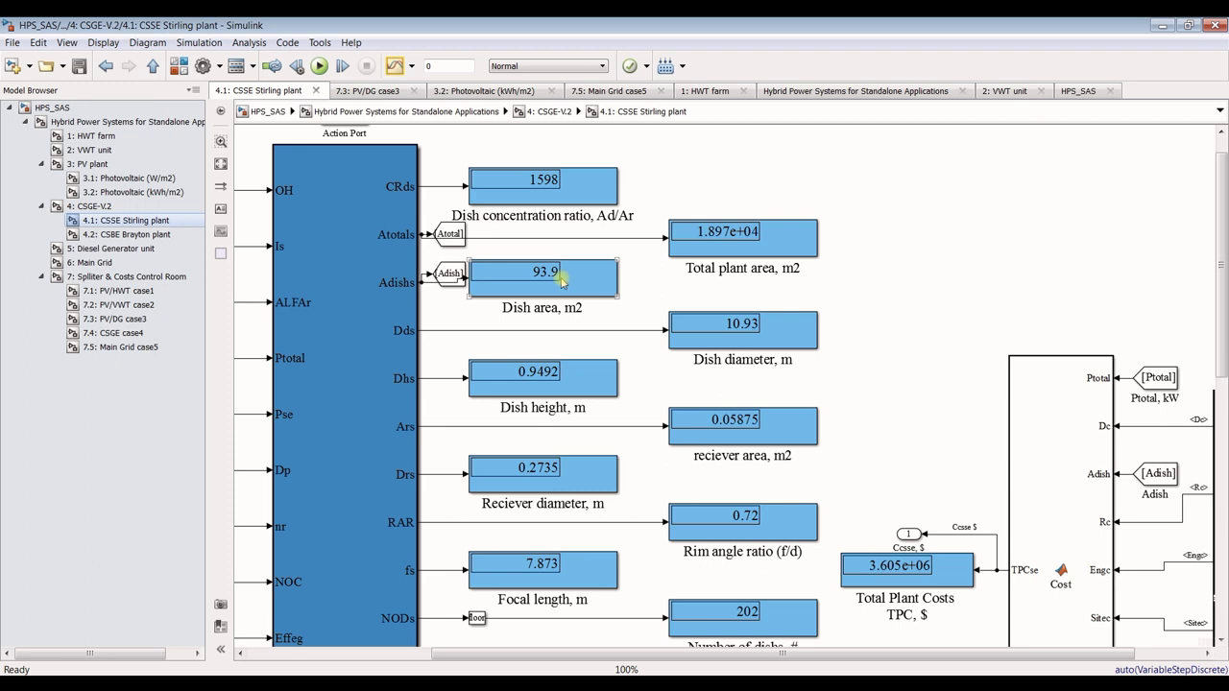
{"action": "scroll", "coordinate": [698, 348], "scroll_direction": "down", "scroll_amount": 1}
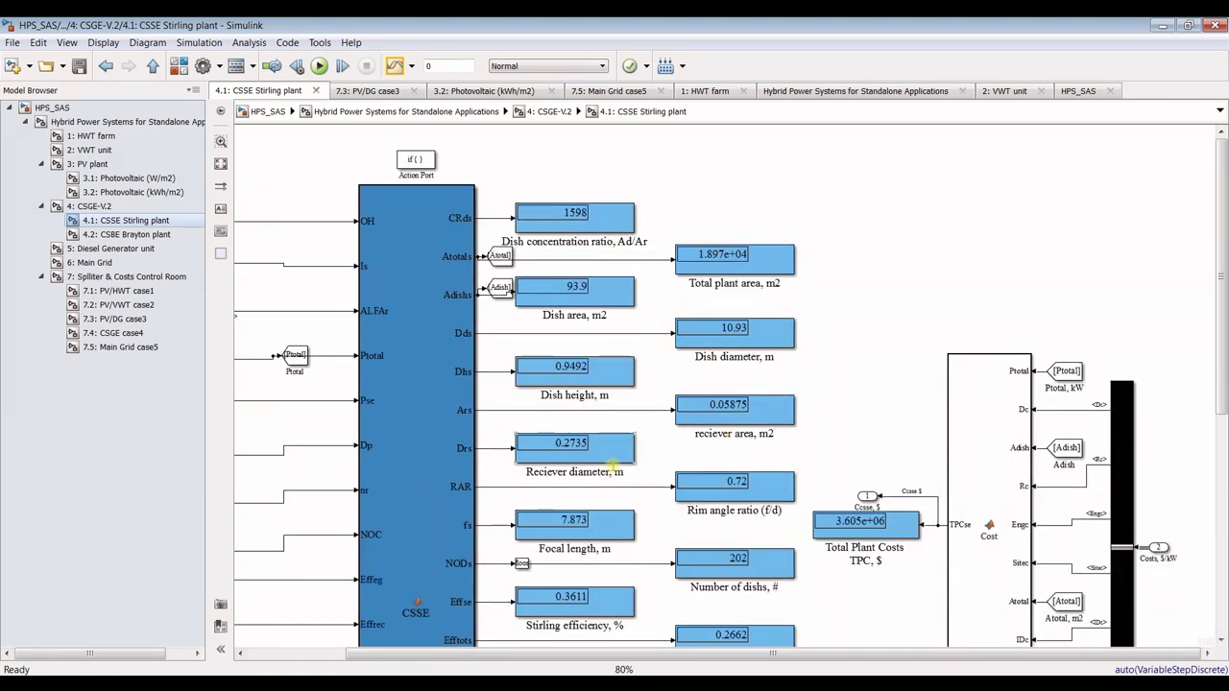
{"action": "left_click_drag", "start_coordinate": [1223, 355], "coordinate": [1224, 389]}
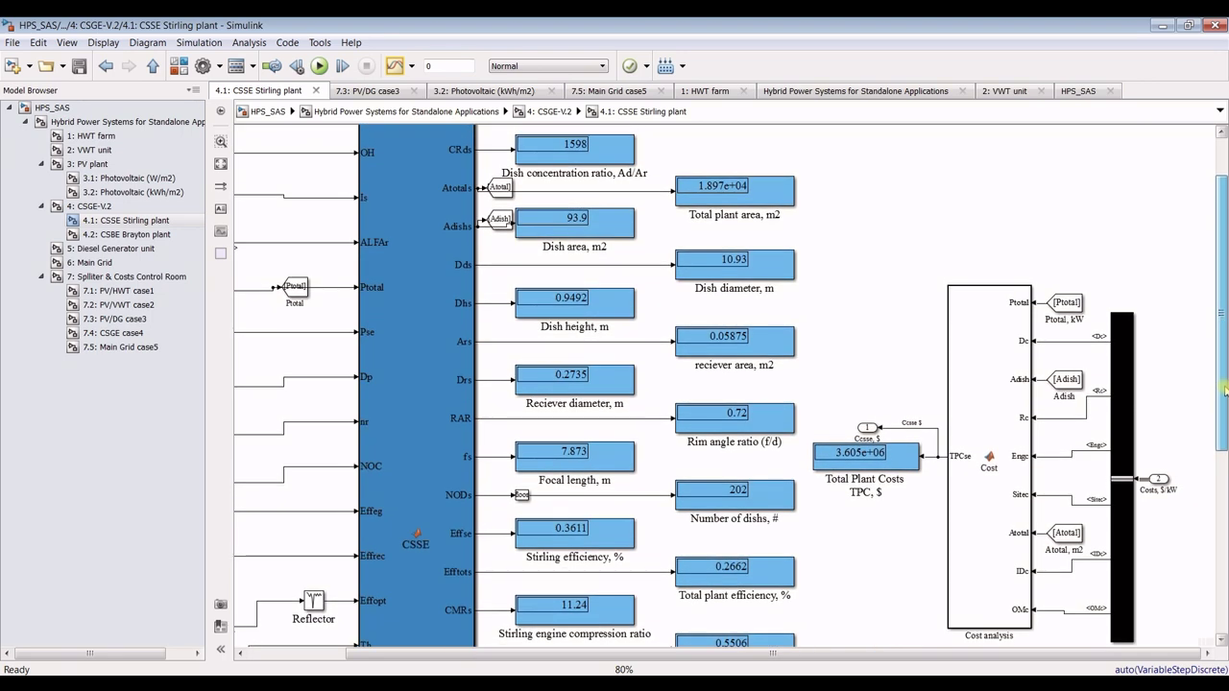
{"action": "scroll", "coordinate": [734, 184], "scroll_direction": "up", "scroll_amount": 3}
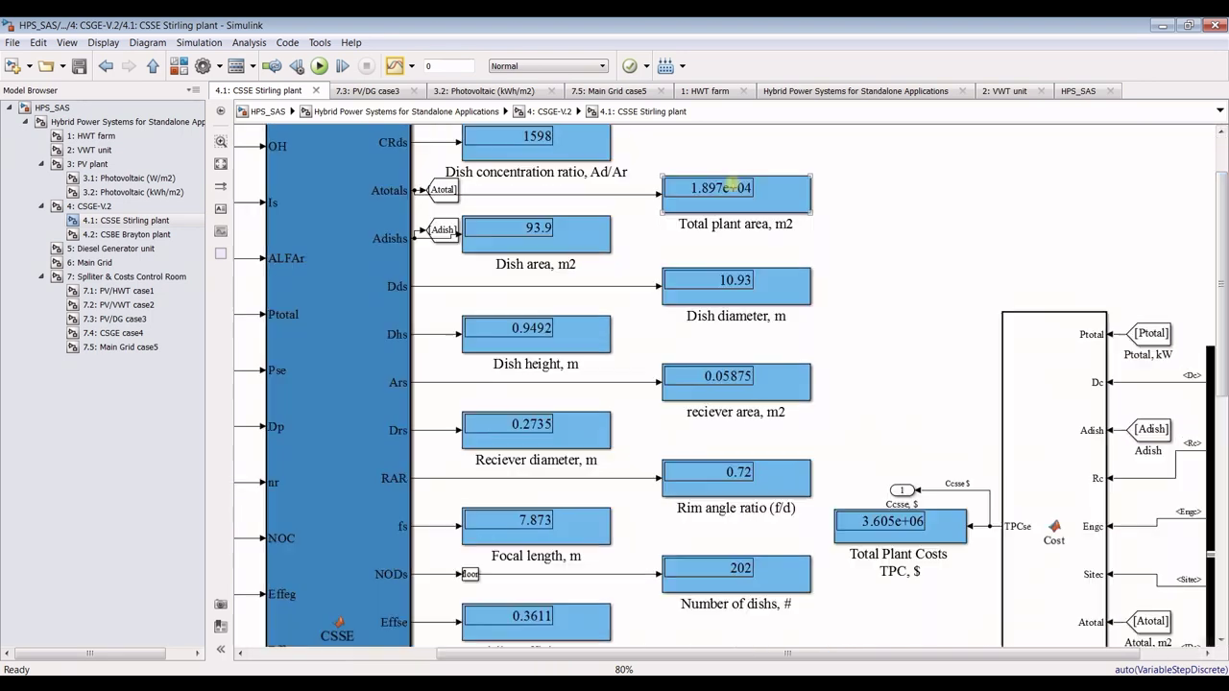
{"action": "scroll", "coordinate": [806, 149], "scroll_direction": "down", "scroll_amount": 3}
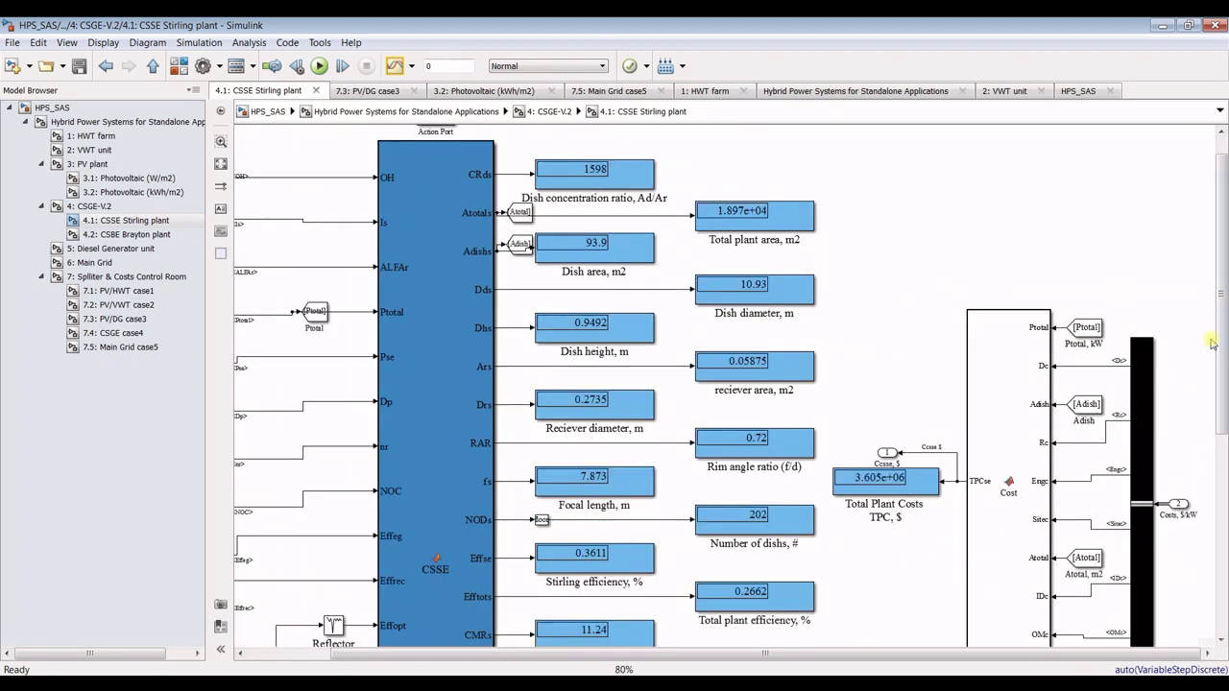
Examine the total plant costs and the Stirling engine's efficiency, compression, volume and pressure results.
{"action": "scroll", "coordinate": [905, 539], "scroll_direction": "up", "scroll_amount": 3}
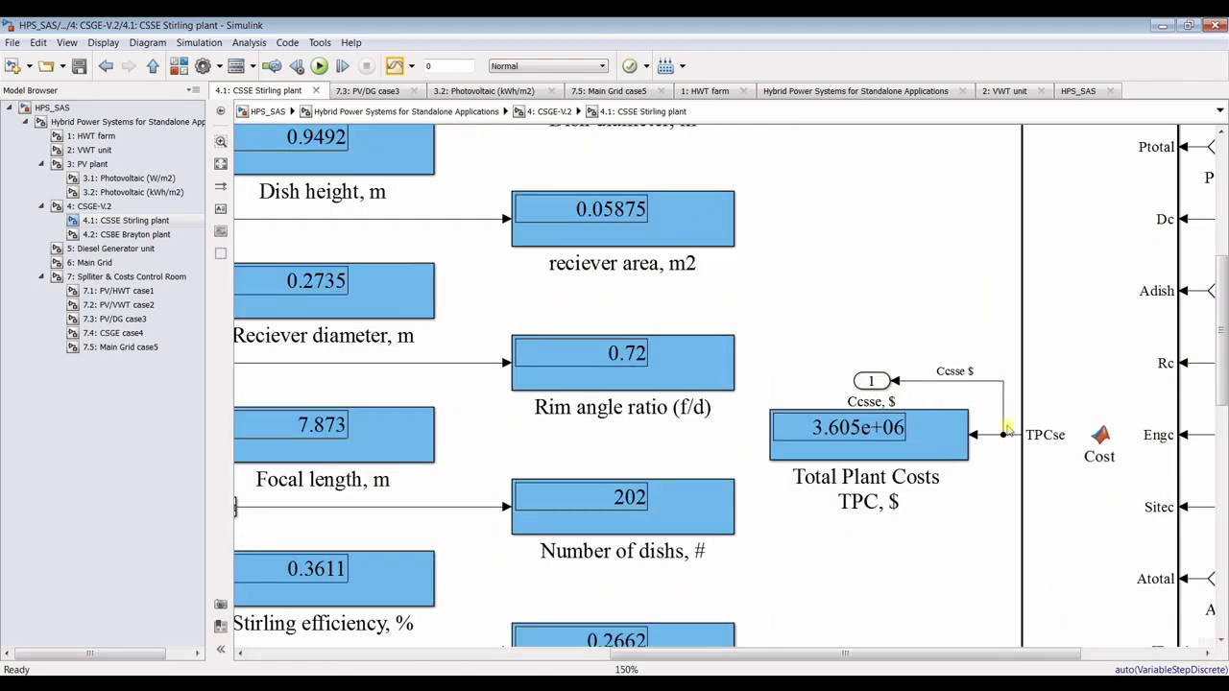
{"action": "scroll", "coordinate": [875, 464], "scroll_direction": "down", "scroll_amount": 1}
{"action": "scroll", "coordinate": [874, 459], "scroll_direction": "down", "scroll_amount": 1}
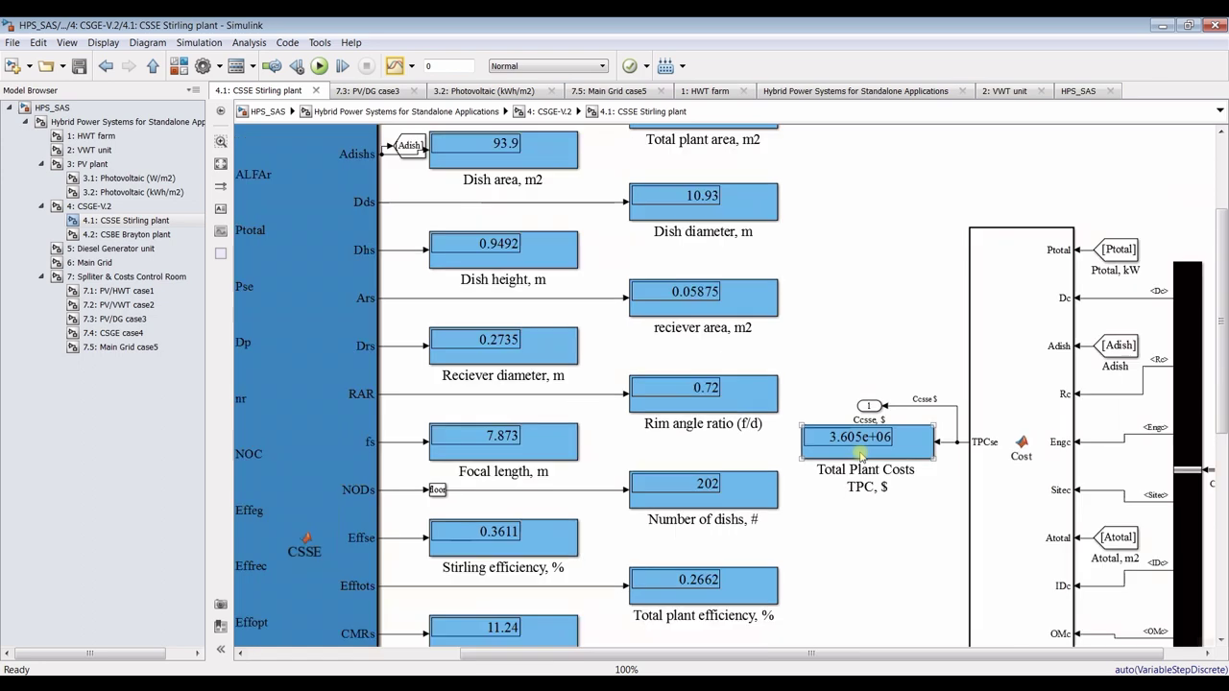
{"action": "left_click_drag", "start_coordinate": [1222, 363], "coordinate": [1224, 526]}
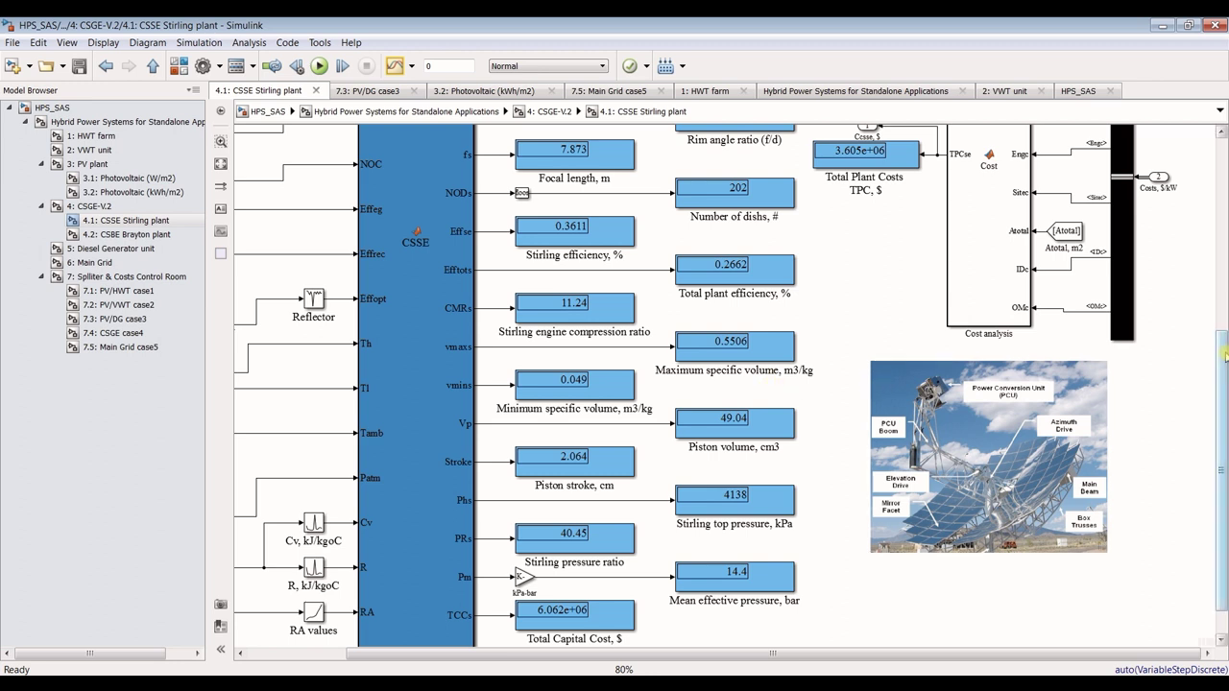
{"action": "scroll", "coordinate": [1225, 393], "scroll_direction": "down", "scroll_amount": 1}
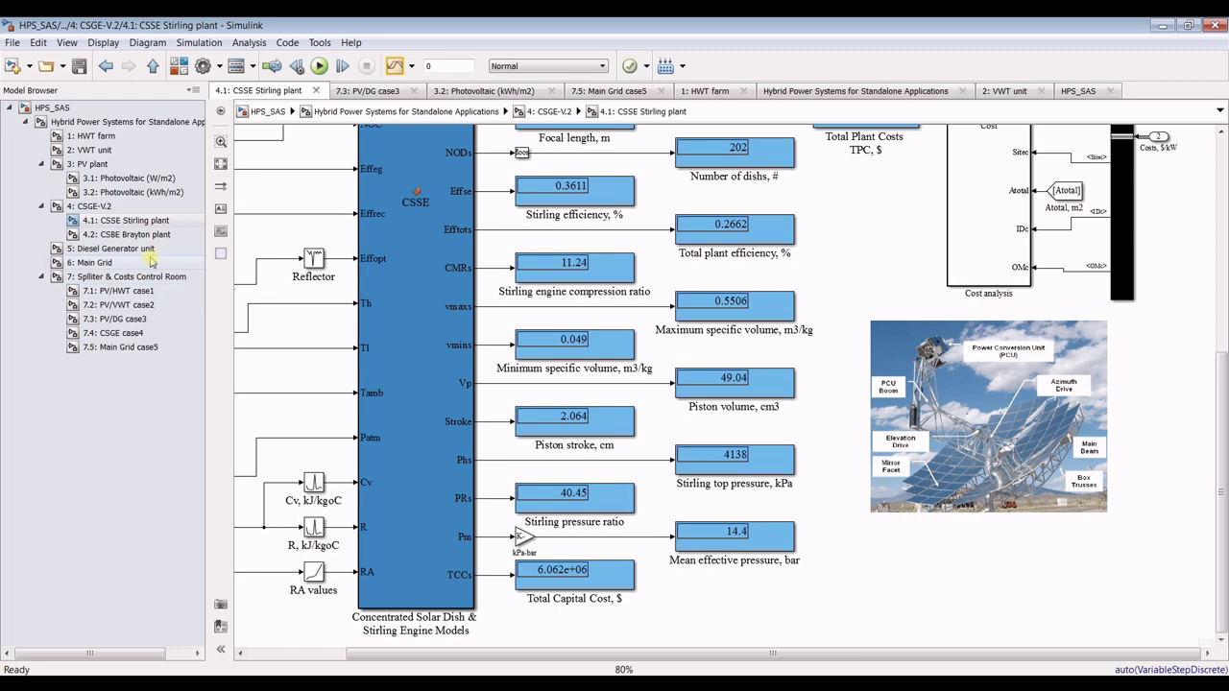
Return to the top-level Hybrid Power Systems diagram, set the simulation stop time to inf and save the model.
{"action": "left_click", "coordinate": [113, 122]}
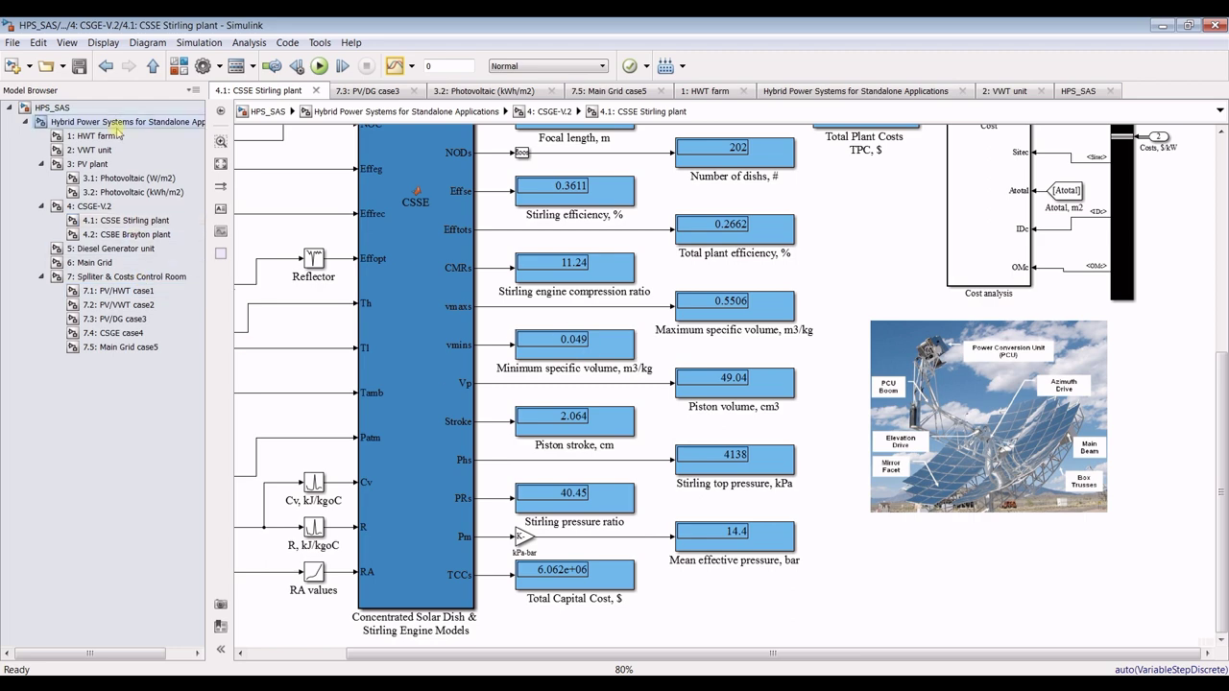
{"action": "left_click", "coordinate": [79, 66]}
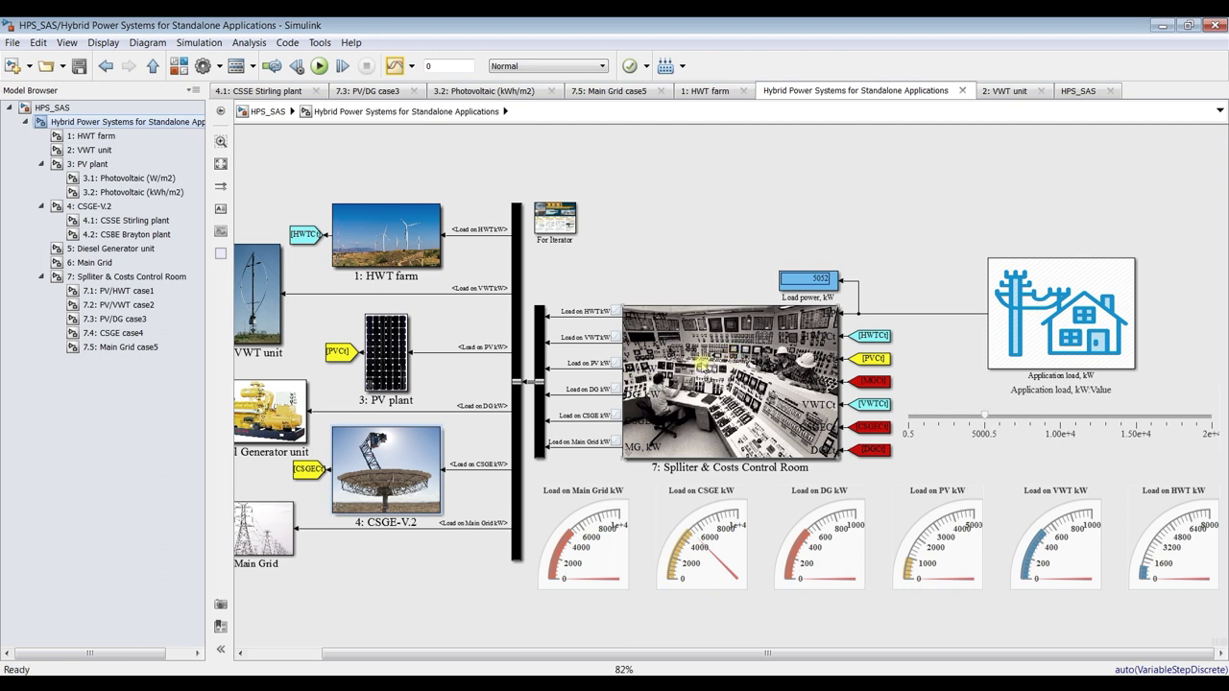
{"action": "double_click", "coordinate": [438, 67]}
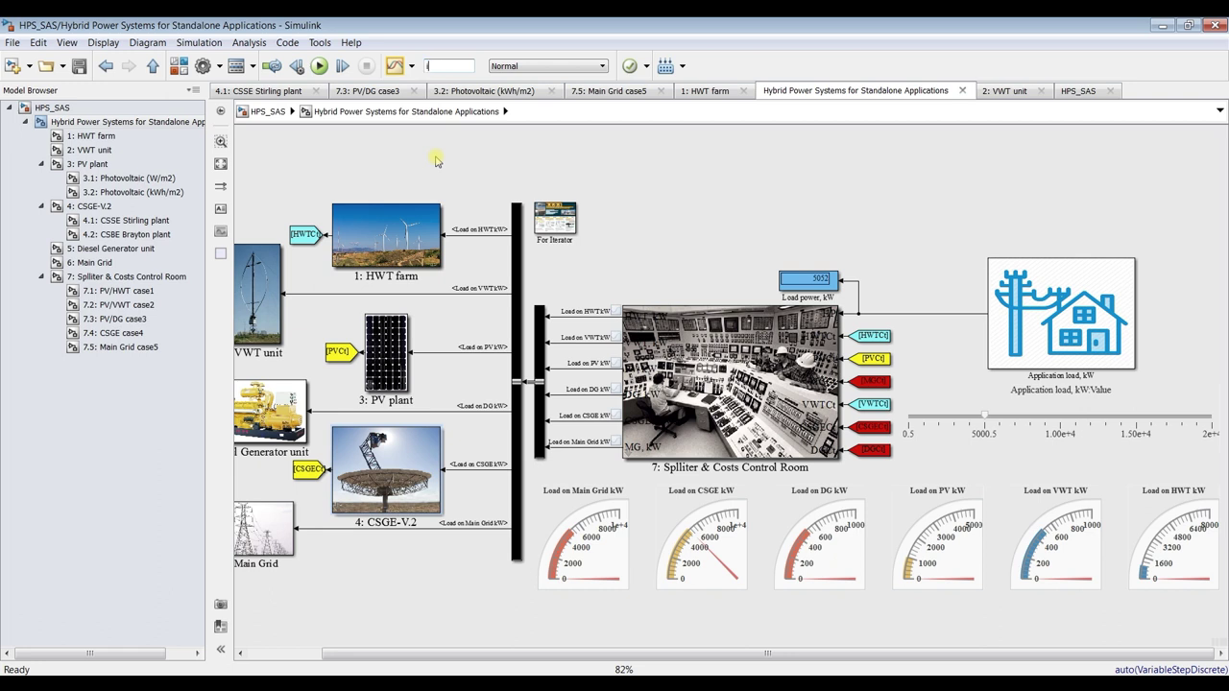
{"action": "left_click", "coordinate": [700, 179]}
{"action": "left_click", "coordinate": [80, 66]}
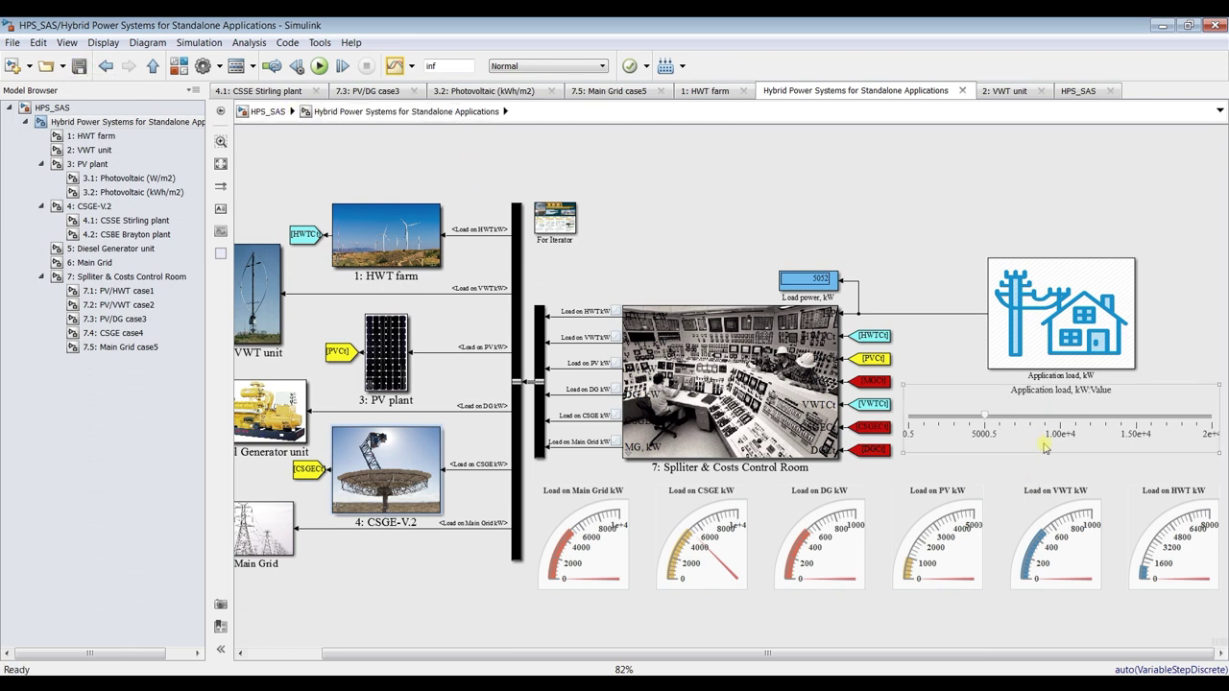
Run the simulation and raise the application load to about 6878 kW.
{"action": "left_click", "coordinate": [318, 66]}
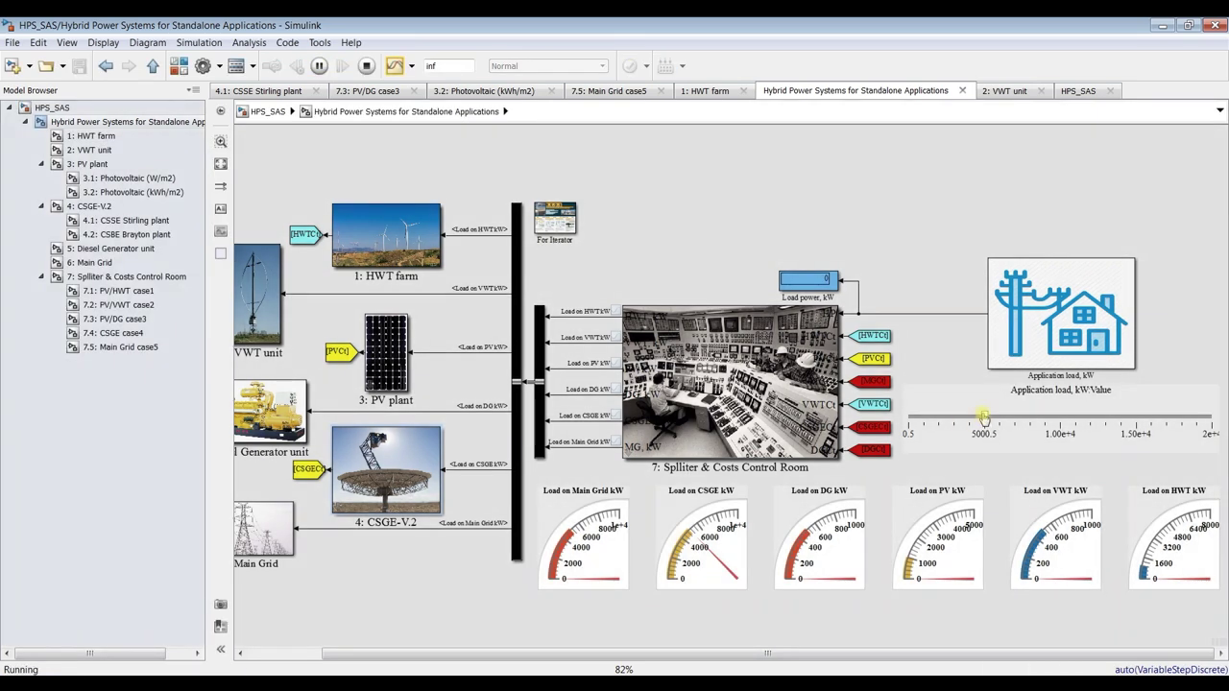
{"action": "left_click", "coordinate": [984, 420]}
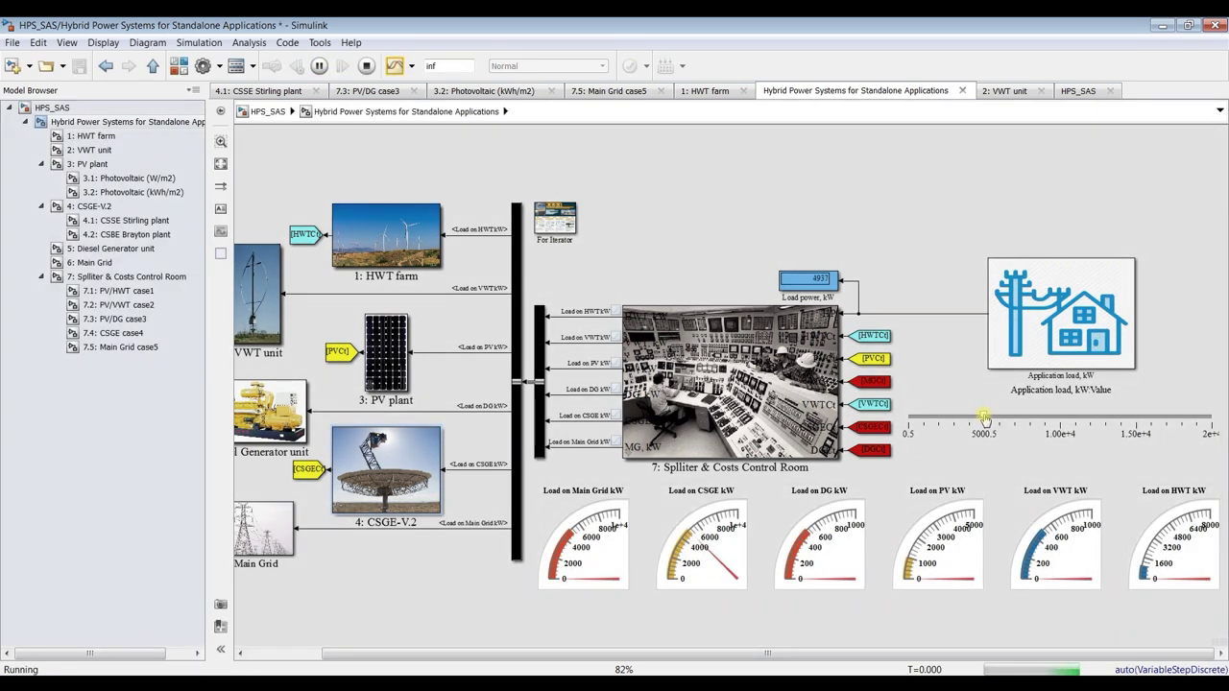
{"action": "left_click_drag", "start_coordinate": [985, 419], "coordinate": [1013, 419]}
Switch the control room's load condition to Main Grid Load and lower the application load to about 5021 kW.
{"action": "double_click", "coordinate": [739, 354]}
{"action": "left_click_drag", "start_coordinate": [553, 368], "coordinate": [437, 185]}
{"action": "left_click", "coordinate": [357, 370]}
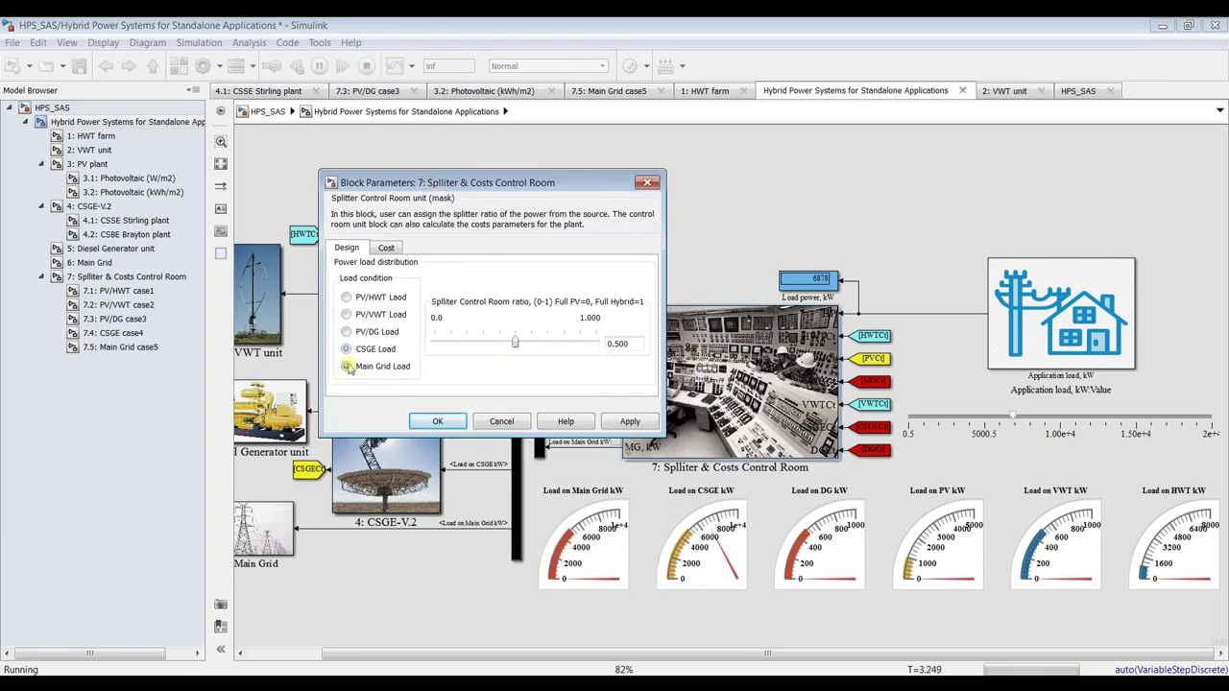
{"action": "left_click", "coordinate": [625, 422]}
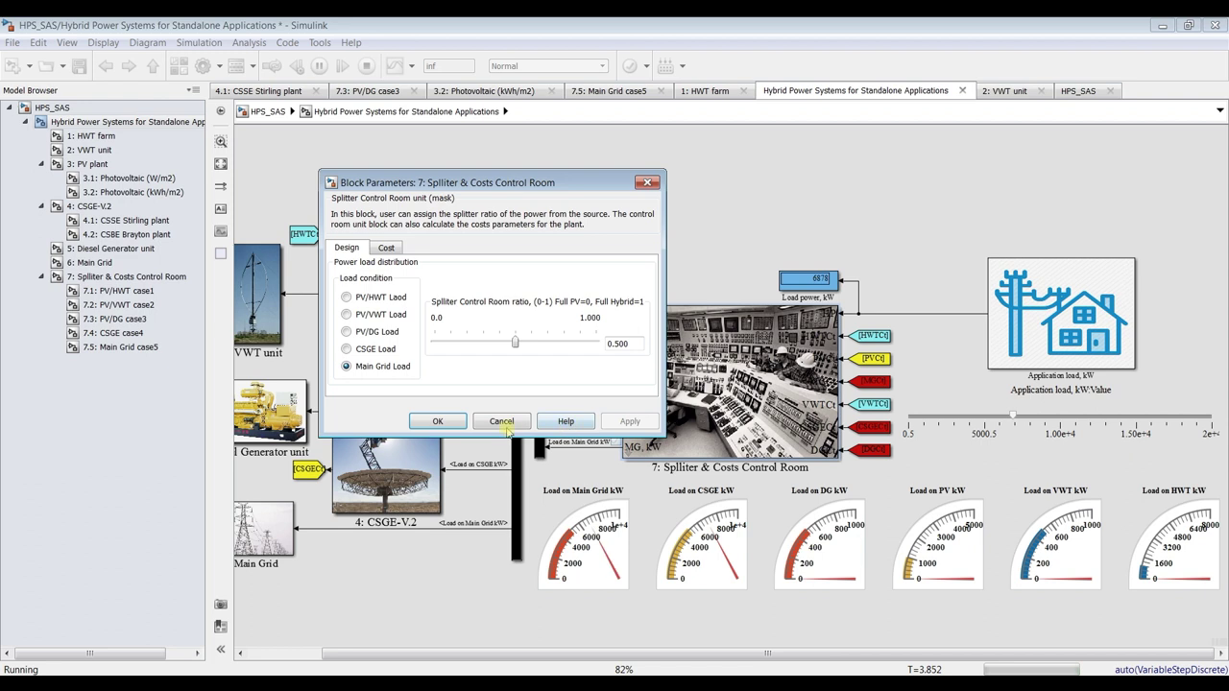
{"action": "left_click", "coordinate": [438, 422]}
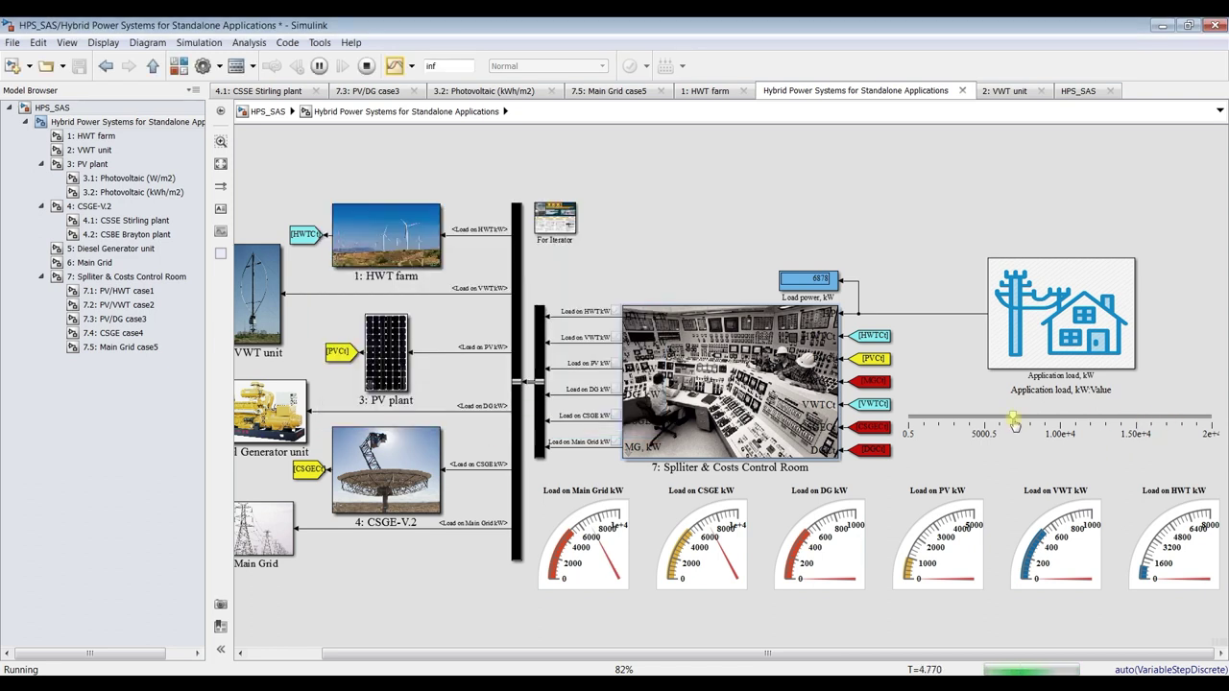
{"action": "left_click_drag", "start_coordinate": [1014, 420], "coordinate": [983, 423]}
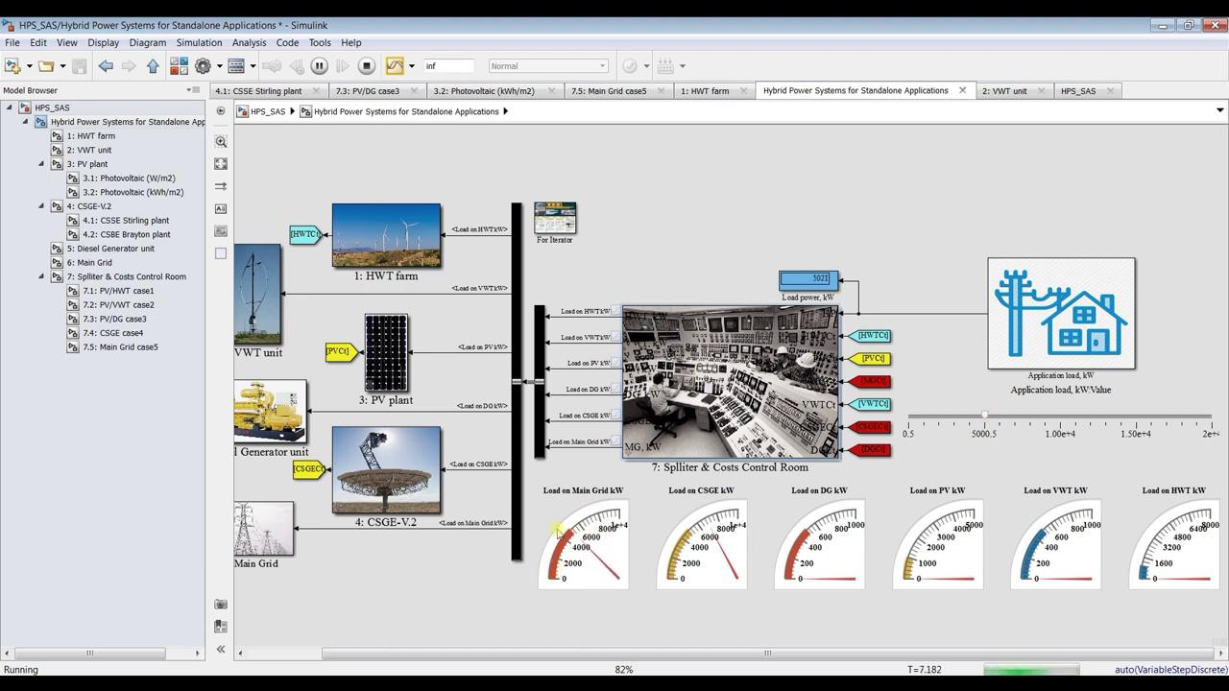
Stop the simulation, reset its stop time to 0, and save and close the HPS_SAS model.
{"action": "left_click", "coordinate": [366, 65]}
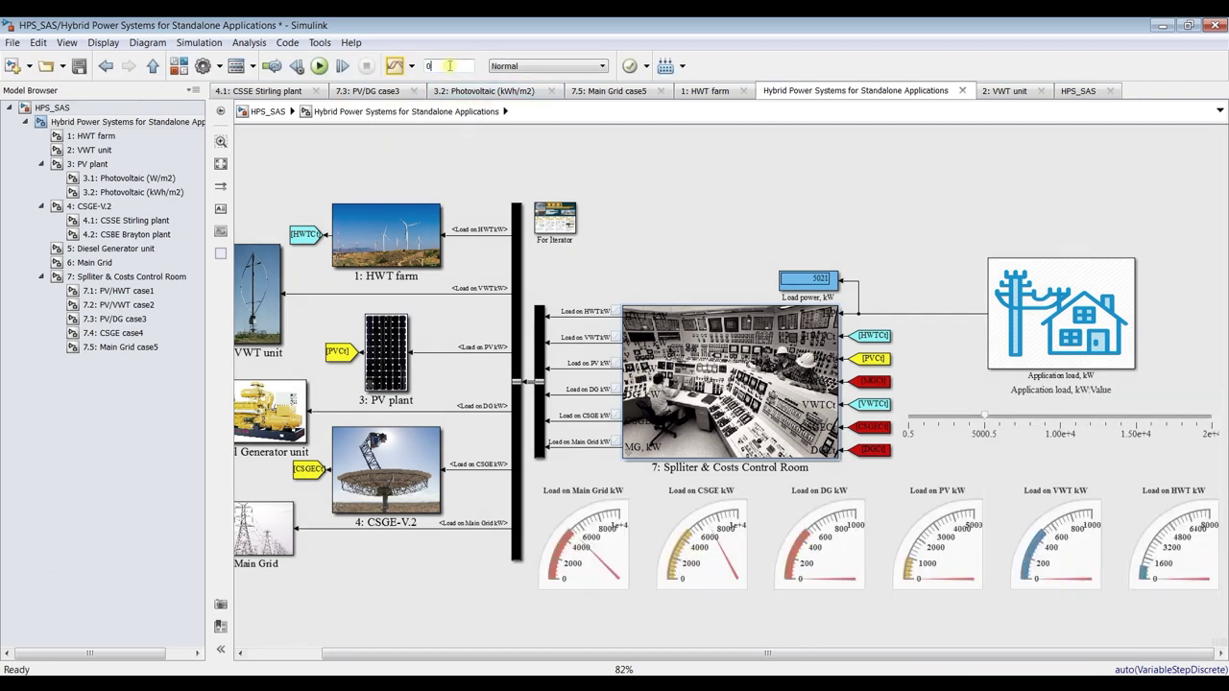
{"action": "left_click", "coordinate": [77, 66]}
{"action": "left_click", "coordinate": [1217, 24]}
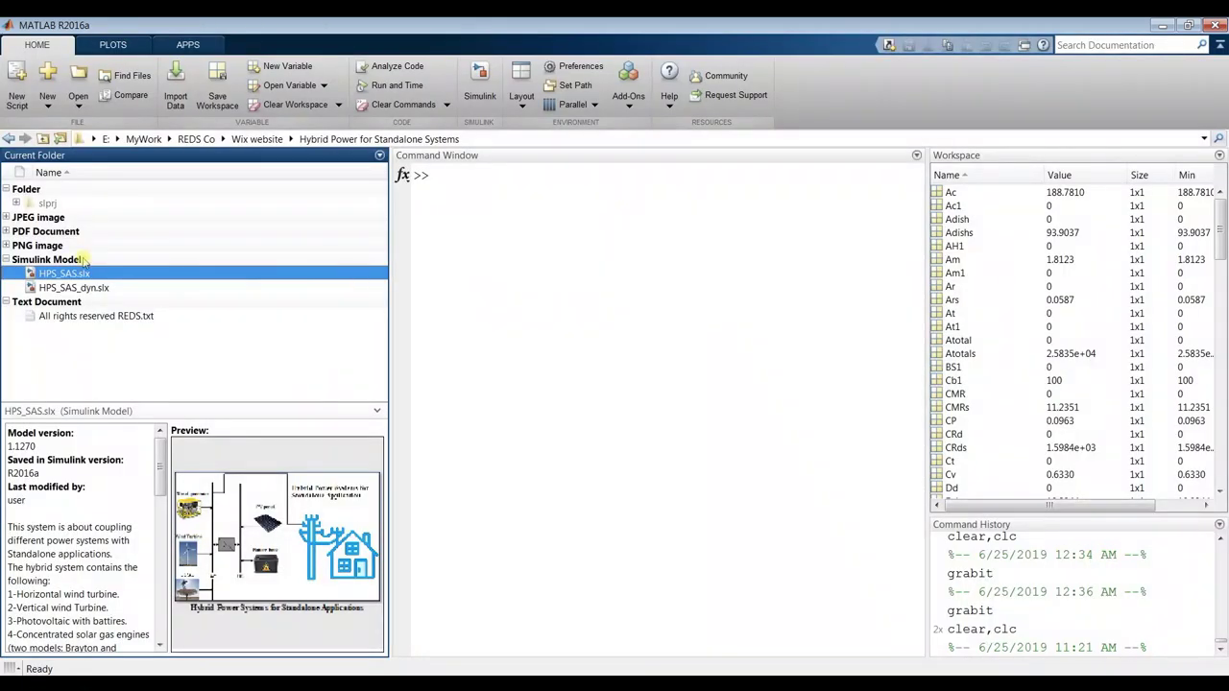
Open the dynamic model HPS_SAS_dyn.slx from the current folder and maximize its window.
{"action": "left_click", "coordinate": [53, 289]}
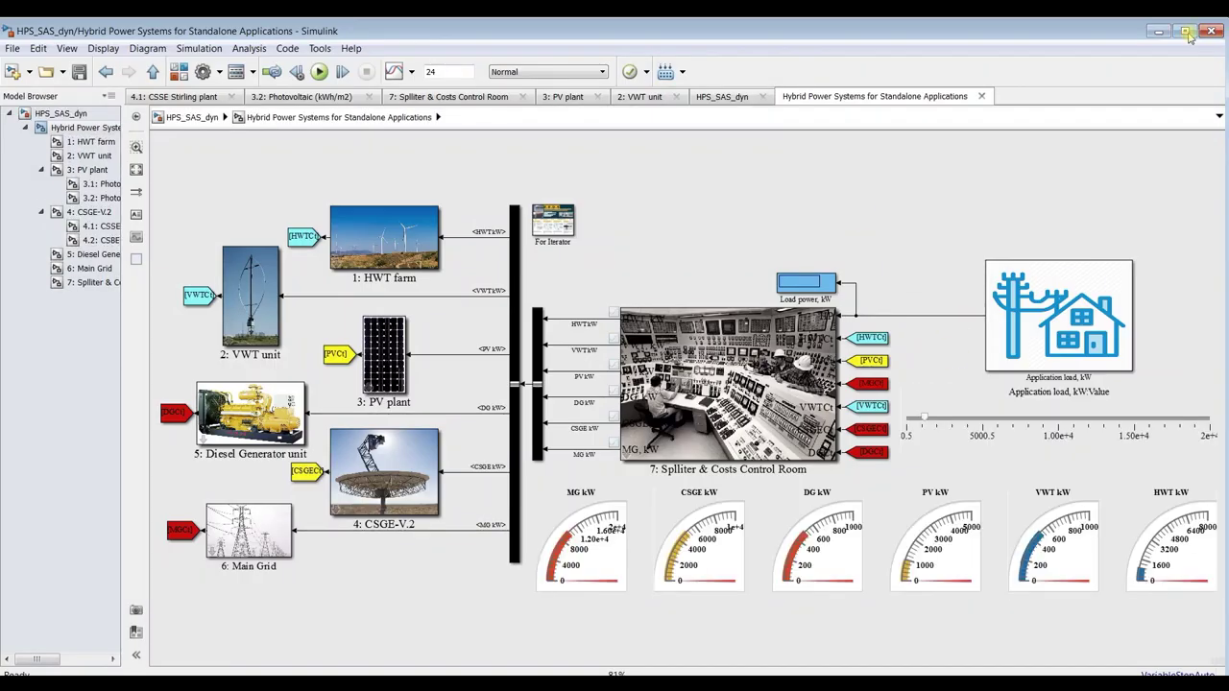
{"action": "left_click", "coordinate": [1185, 31]}
Switch back to MATLAB and look over the variables stored in the workspace.
{"action": "left_click", "coordinate": [1161, 26]}
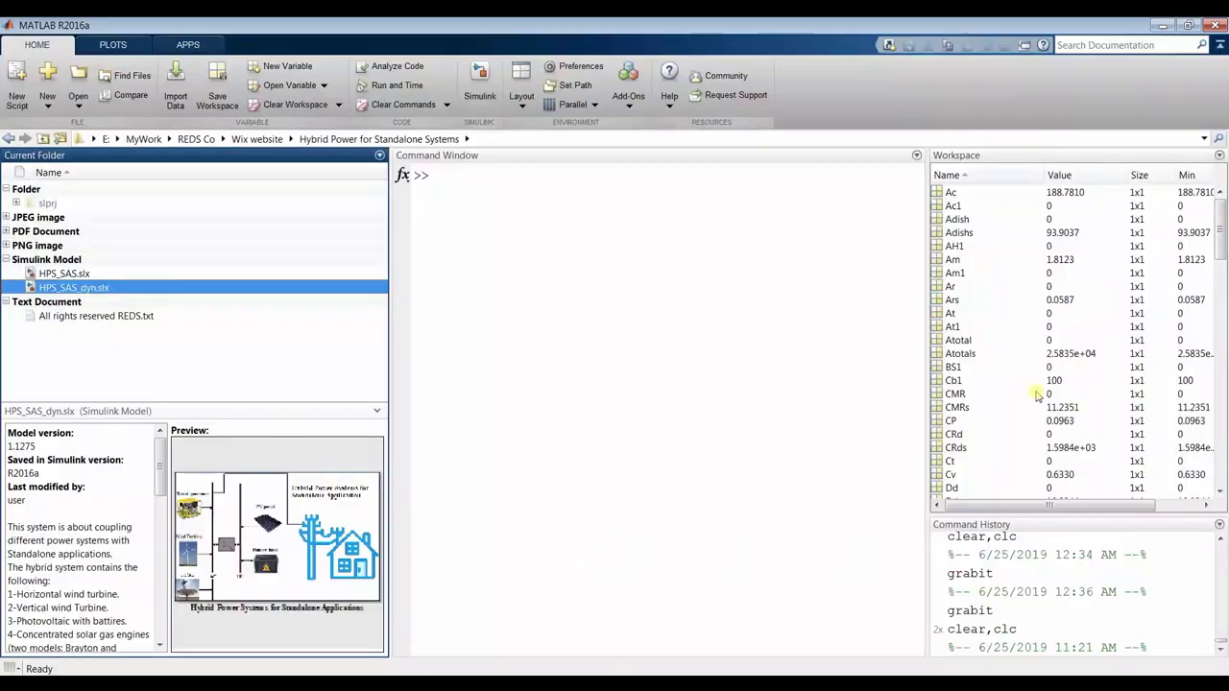
{"action": "mouse_move", "coordinate": [1221, 251]}
{"action": "left_mouse_down"}
{"action": "mouse_move", "coordinate": [1222, 453]}
{"action": "mouse_move", "coordinate": [1222, 231]}
{"action": "left_mouse_up"}
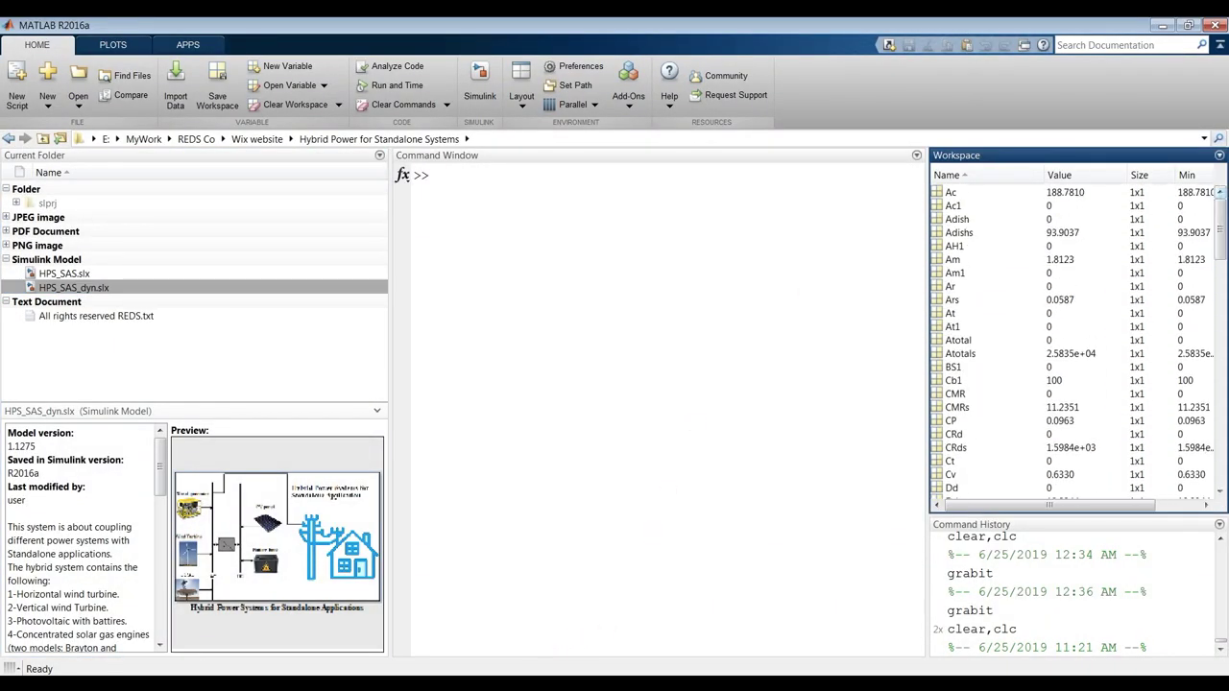
{"action": "left_click", "coordinate": [506, 667]}
{"action": "left_click", "coordinate": [955, 247]}
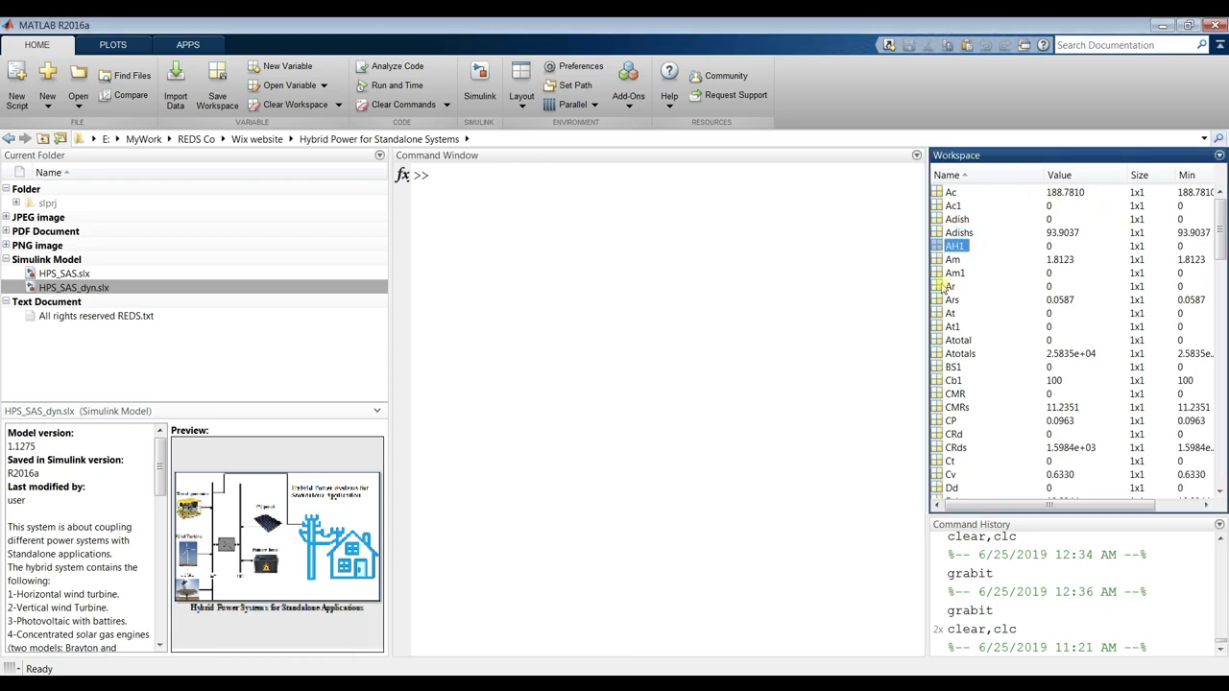
Switch to the HPS_SAS_dyn model in Simulink and open its "1: HWT farm" subsystem.
{"action": "left_click", "coordinate": [505, 667]}
{"action": "left_click", "coordinate": [412, 659]}
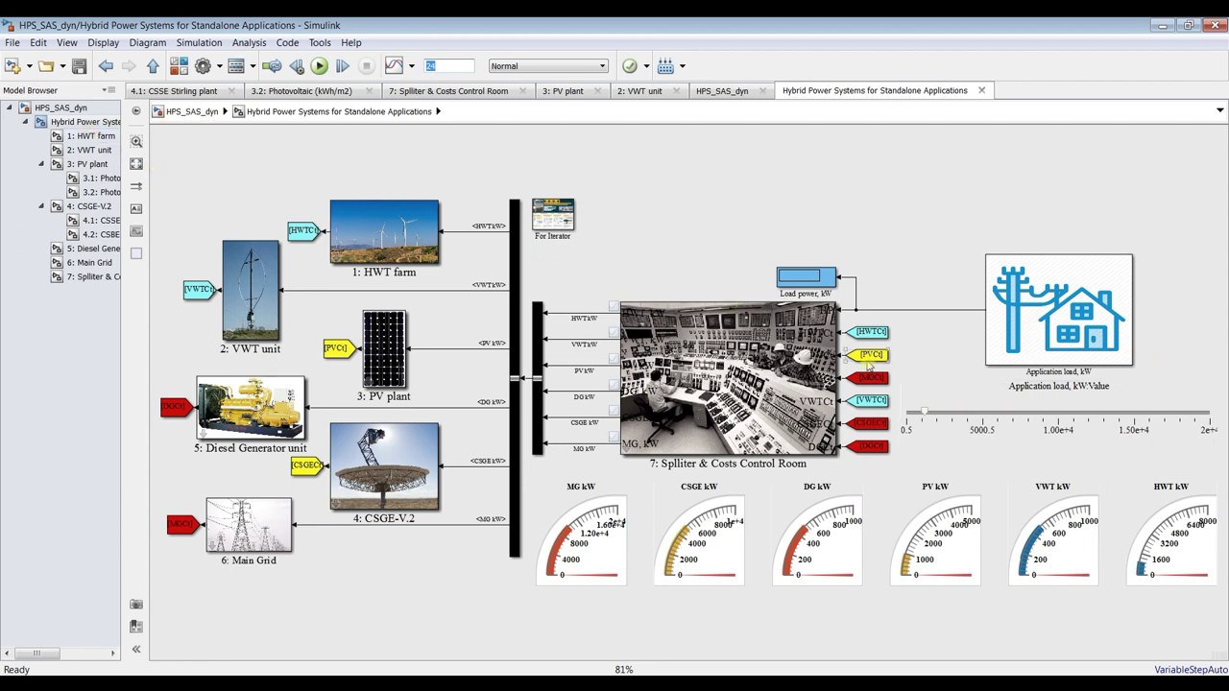
{"action": "left_click", "coordinate": [86, 137]}
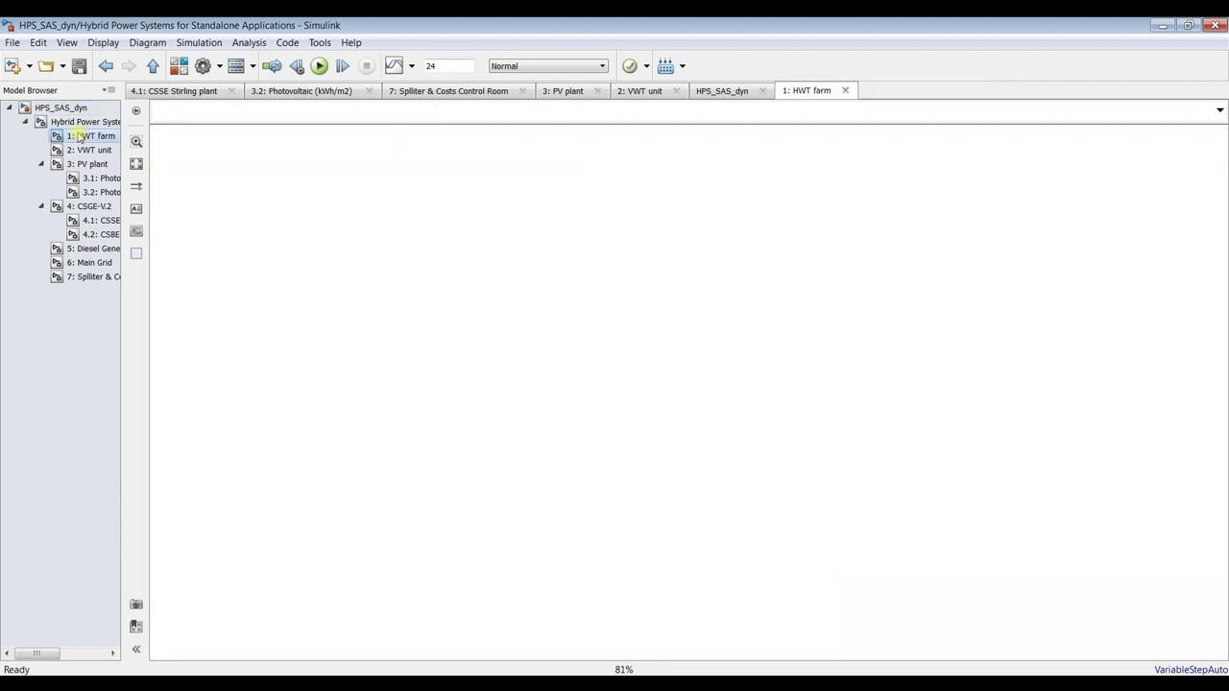
Look through the VWT unit, PV plant and Splitter & Costs Control Room subsystems, returning to the overall hybrid power system diagram.
{"action": "left_click", "coordinate": [90, 151]}
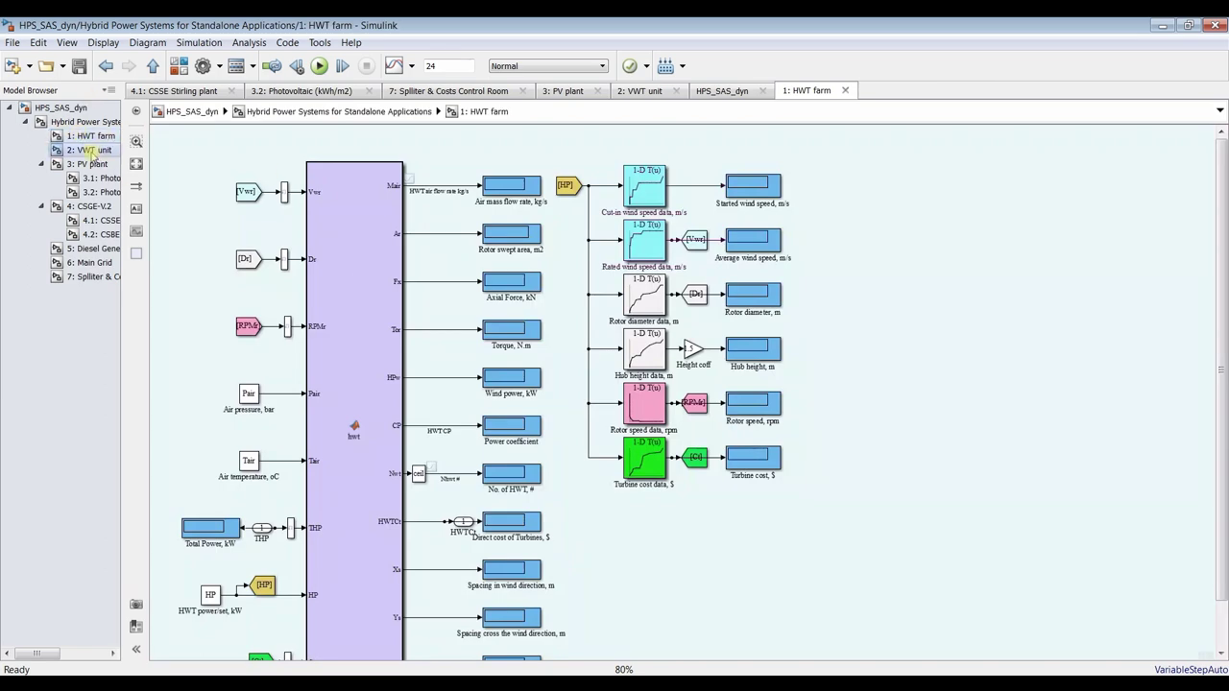
{"action": "left_click", "coordinate": [96, 165]}
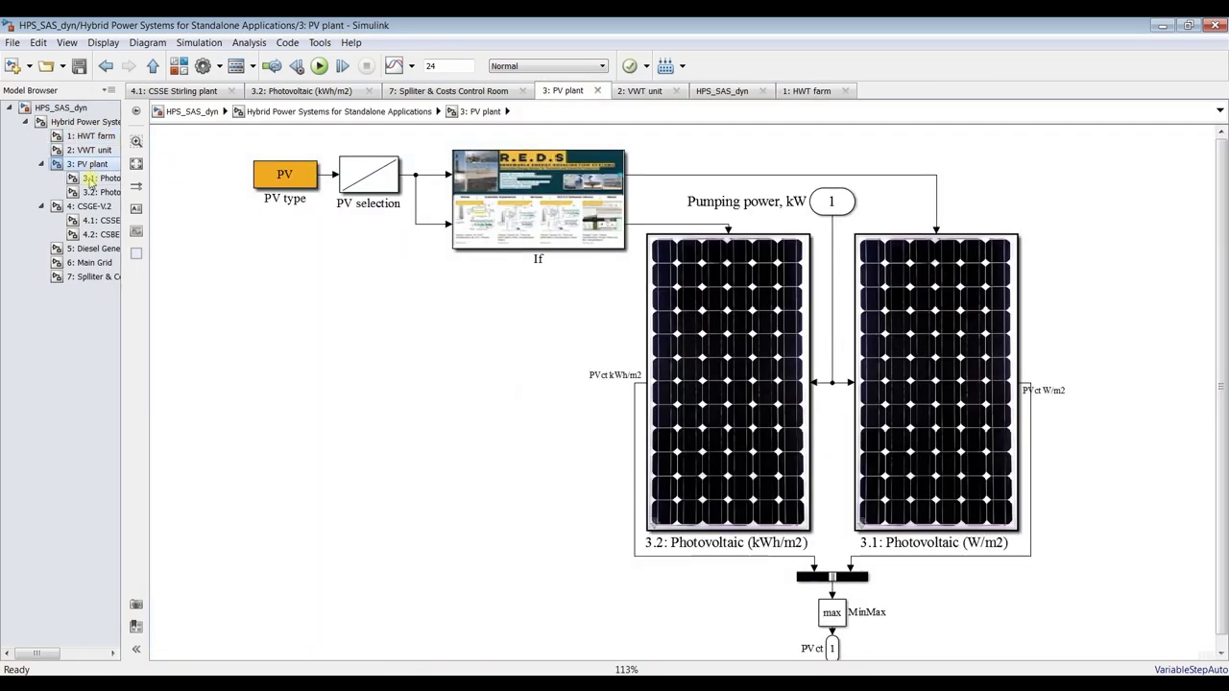
{"action": "left_click", "coordinate": [84, 122]}
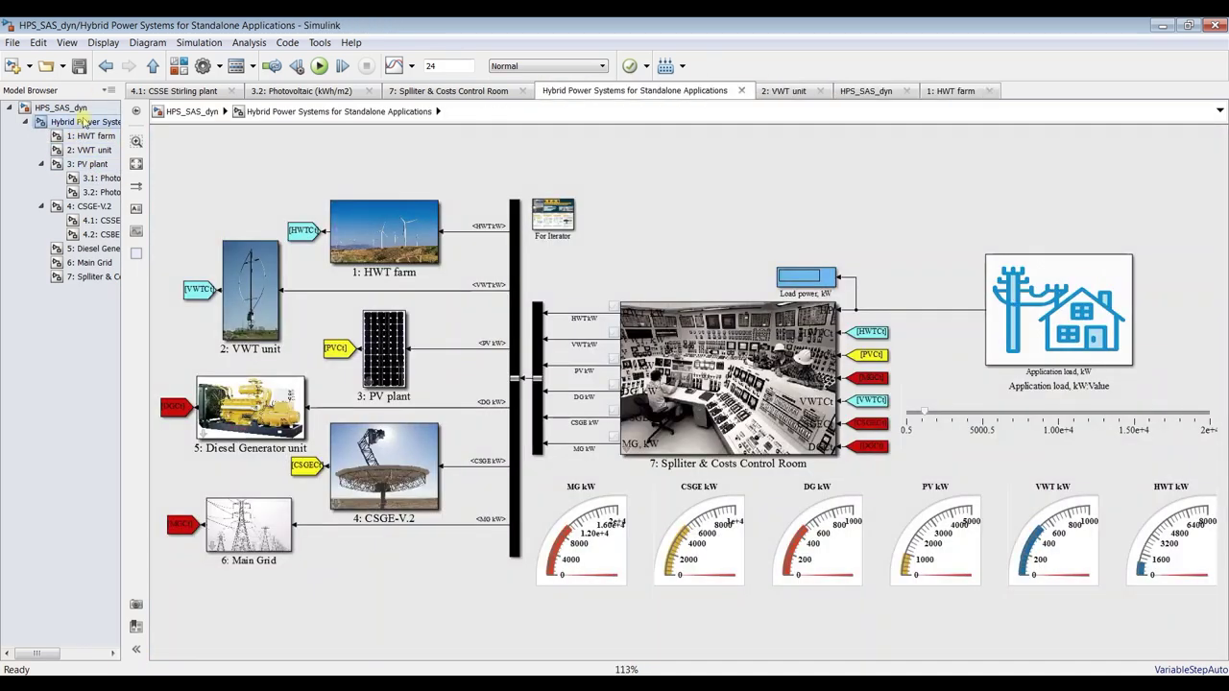
{"action": "left_click", "coordinate": [85, 276]}
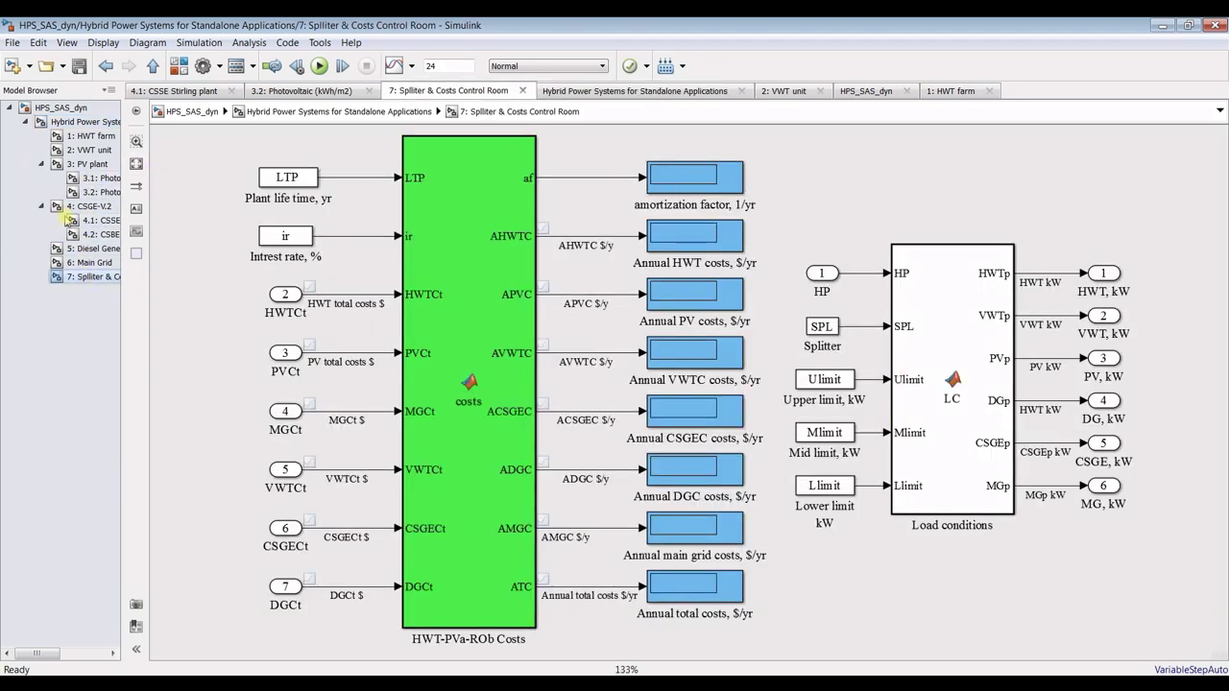
{"action": "left_click", "coordinate": [96, 123]}
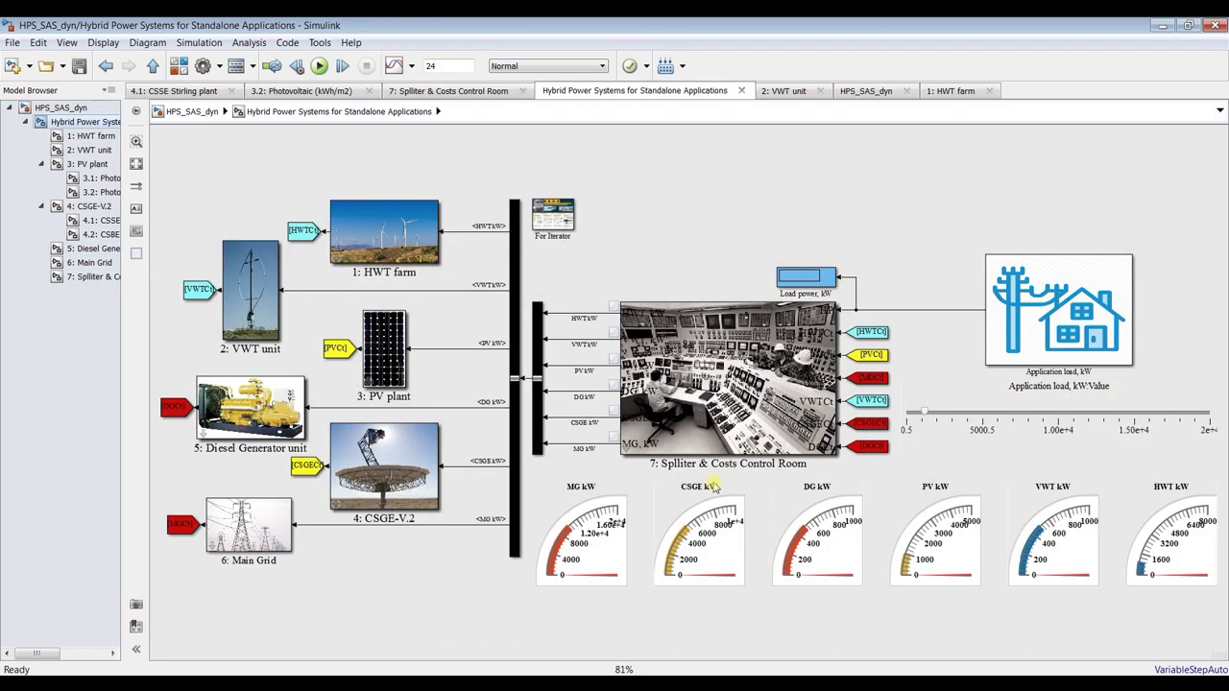
Open the Splitter & Costs Control Room block's parameters and review its design and cost settings, including the splitter ratio.
{"action": "double_click", "coordinate": [758, 406]}
{"action": "left_click_drag", "start_coordinate": [606, 335], "coordinate": [608, 191]}
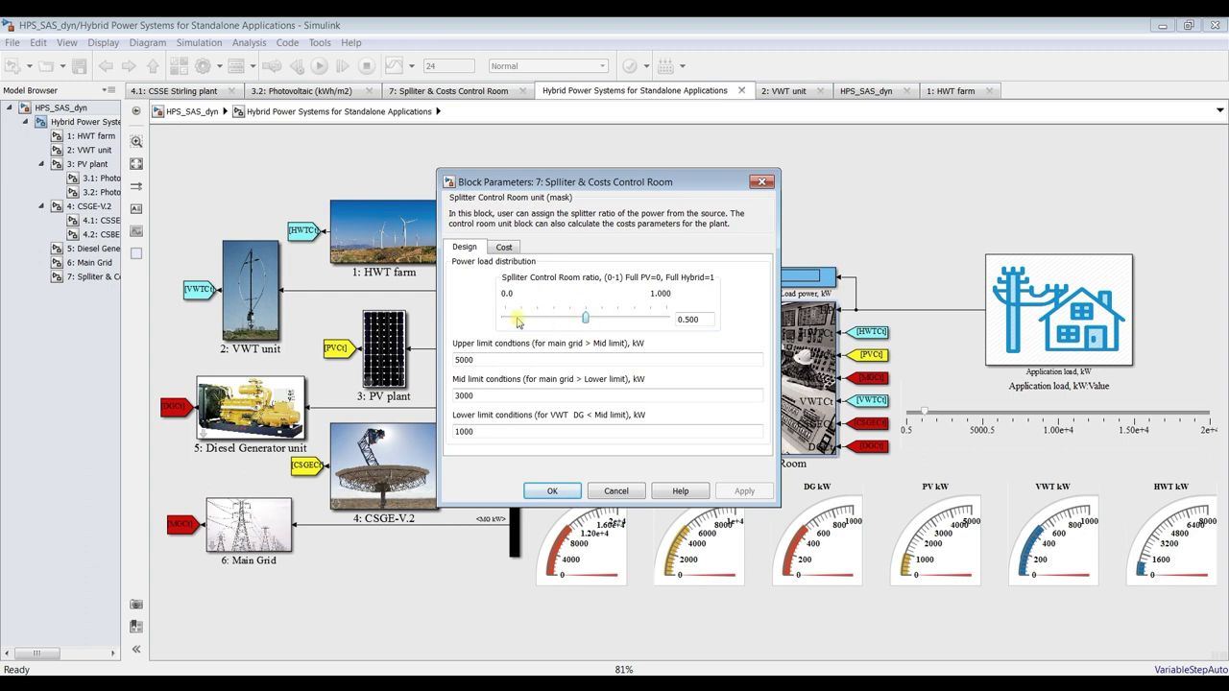
{"action": "left_click", "coordinate": [505, 247]}
{"action": "left_click", "coordinate": [466, 248]}
{"action": "left_click", "coordinate": [509, 248]}
{"action": "left_click", "coordinate": [481, 249]}
{"action": "mouse_move", "coordinate": [586, 320]}
{"action": "left_mouse_down"}
{"action": "mouse_move", "coordinate": [533, 318]}
{"action": "mouse_move", "coordinate": [587, 322]}
{"action": "left_mouse_up"}
{"action": "mouse_move", "coordinate": [585, 319]}
{"action": "left_mouse_down"}
{"action": "mouse_move", "coordinate": [596, 318]}
{"action": "mouse_move", "coordinate": [543, 318]}
{"action": "mouse_move", "coordinate": [585, 318]}
{"action": "left_mouse_up"}
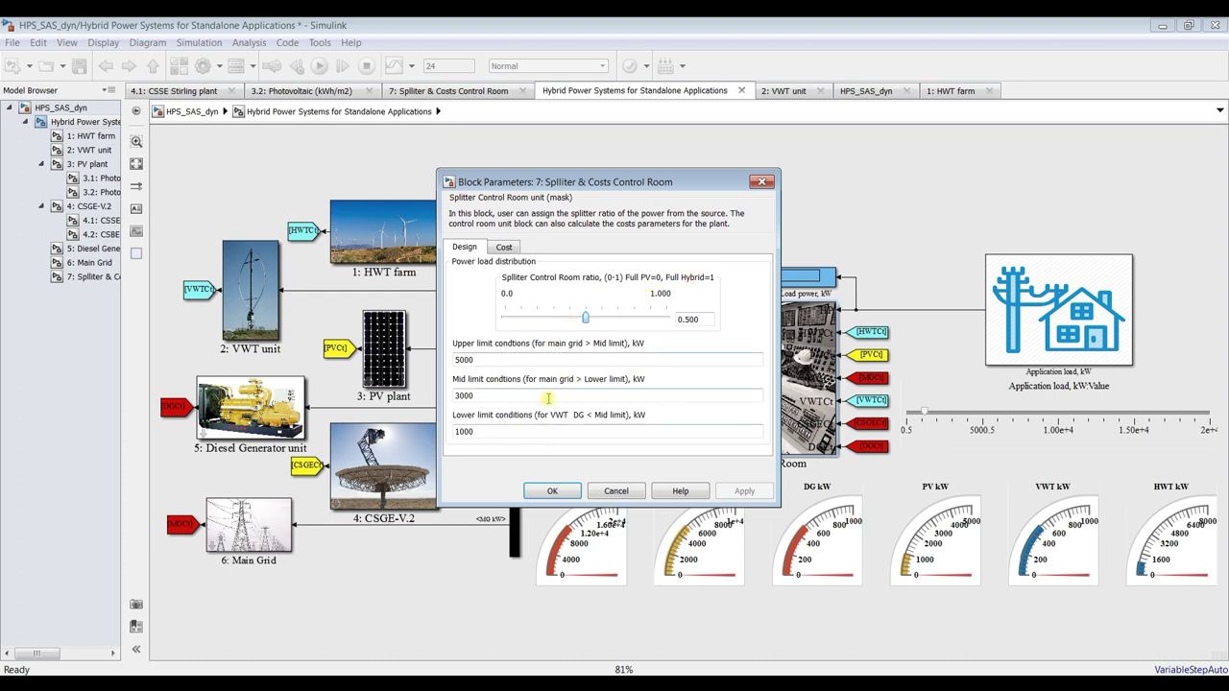
Examine the control room's upper, mid and lower load limit conditions for the main grid, VWT and diesel generator, and close its parameters.
{"action": "double_click", "coordinate": [480, 359]}
{"action": "double_click", "coordinate": [477, 395]}
{"action": "double_click", "coordinate": [480, 429]}
{"action": "double_click", "coordinate": [479, 359]}
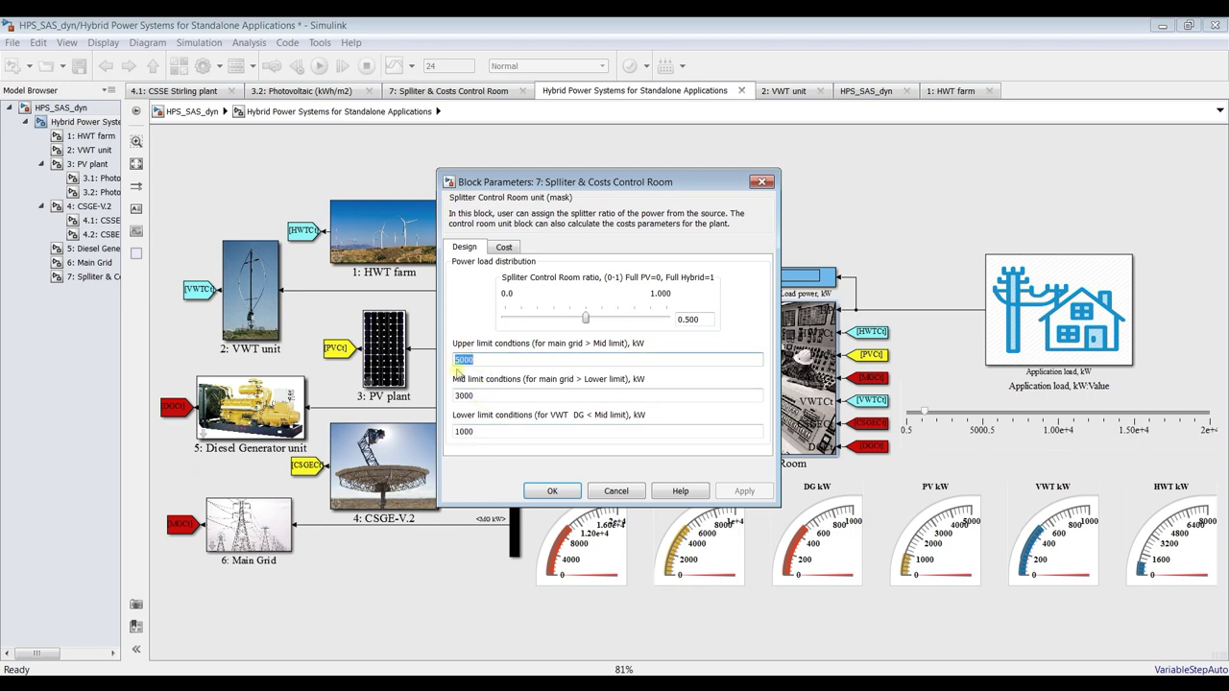
{"action": "left_click", "coordinate": [545, 355]}
{"action": "double_click", "coordinate": [480, 432]}
{"action": "double_click", "coordinate": [477, 395]}
{"action": "double_click", "coordinate": [477, 359]}
{"action": "double_click", "coordinate": [480, 395]}
{"action": "double_click", "coordinate": [477, 360]}
{"action": "double_click", "coordinate": [480, 395]}
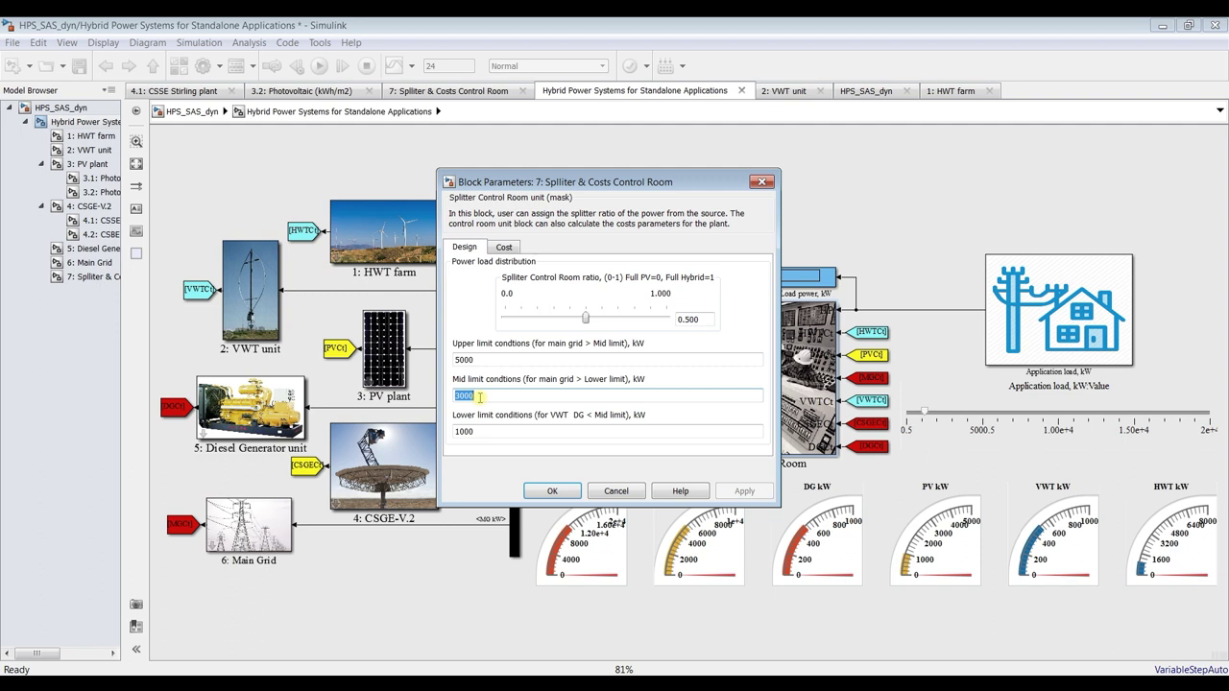
{"action": "double_click", "coordinate": [480, 431]}
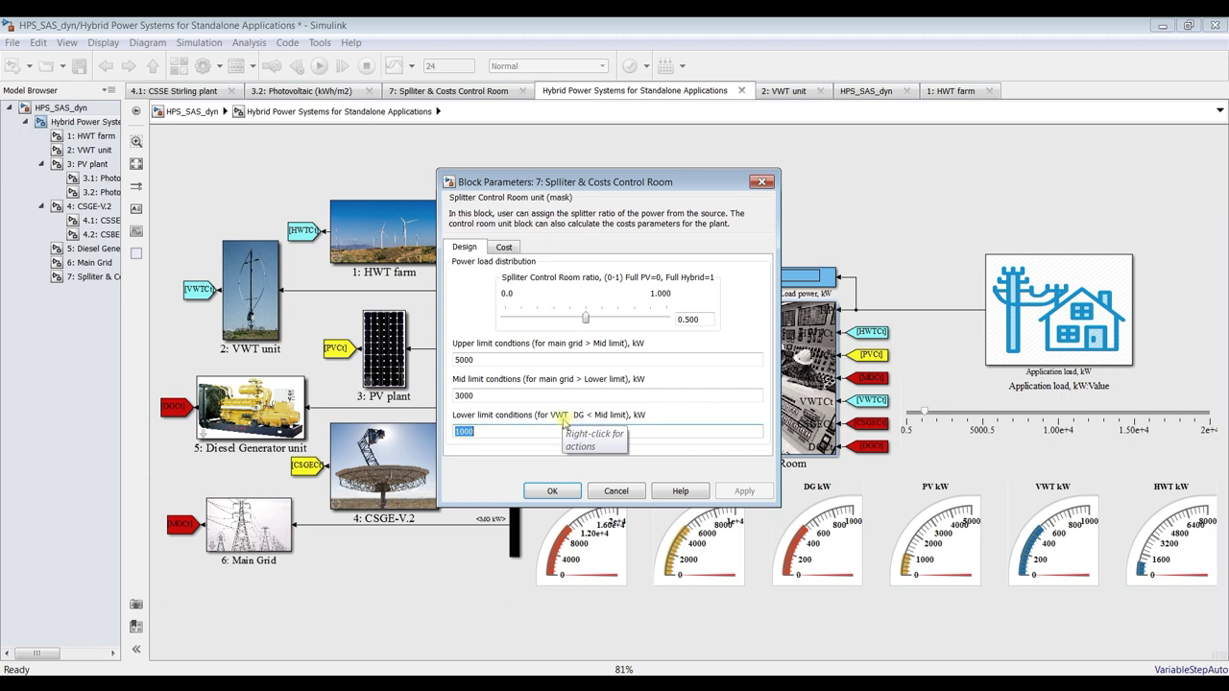
{"action": "double_click", "coordinate": [492, 391]}
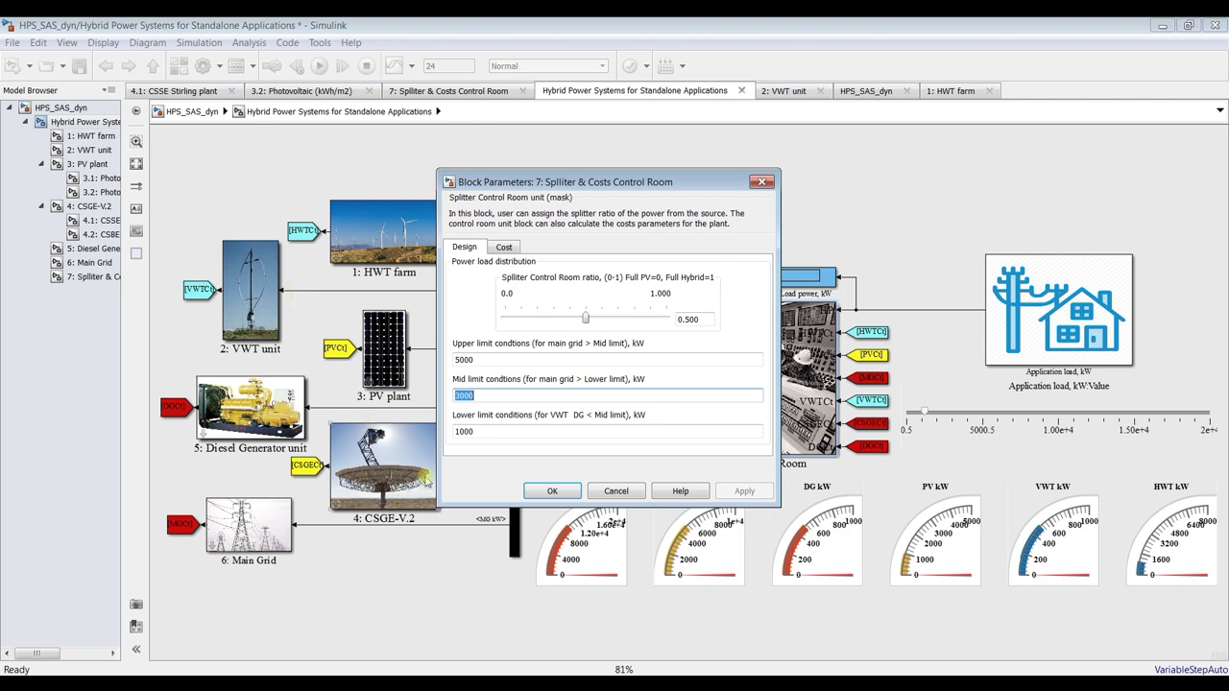
{"action": "double_click", "coordinate": [489, 358]}
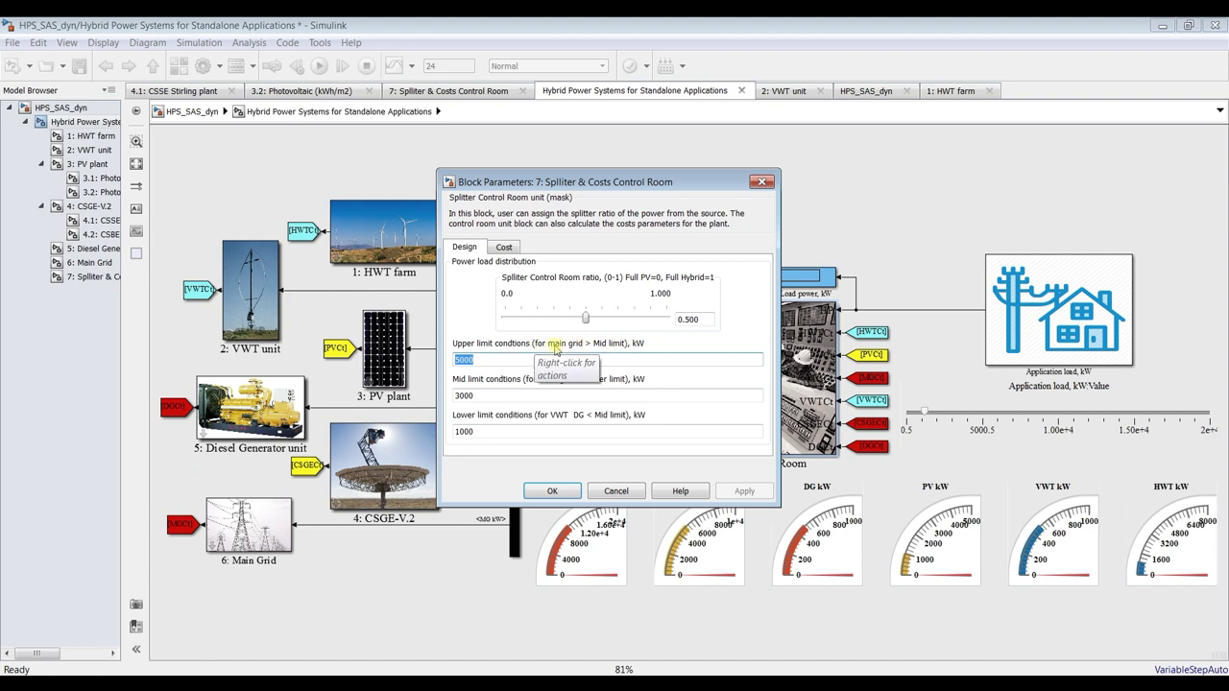
{"action": "left_click", "coordinate": [552, 492]}
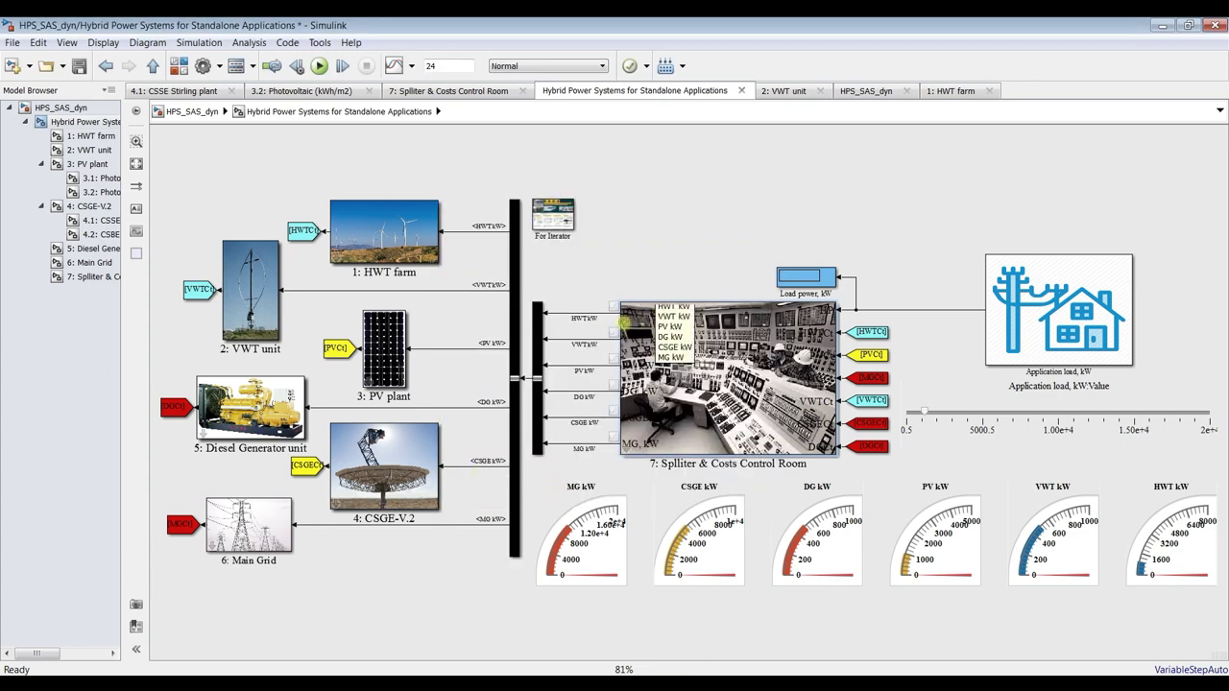
Check the operating conditions of the HWT farm and VWT unit blocks.
{"action": "double_click", "coordinate": [361, 230]}
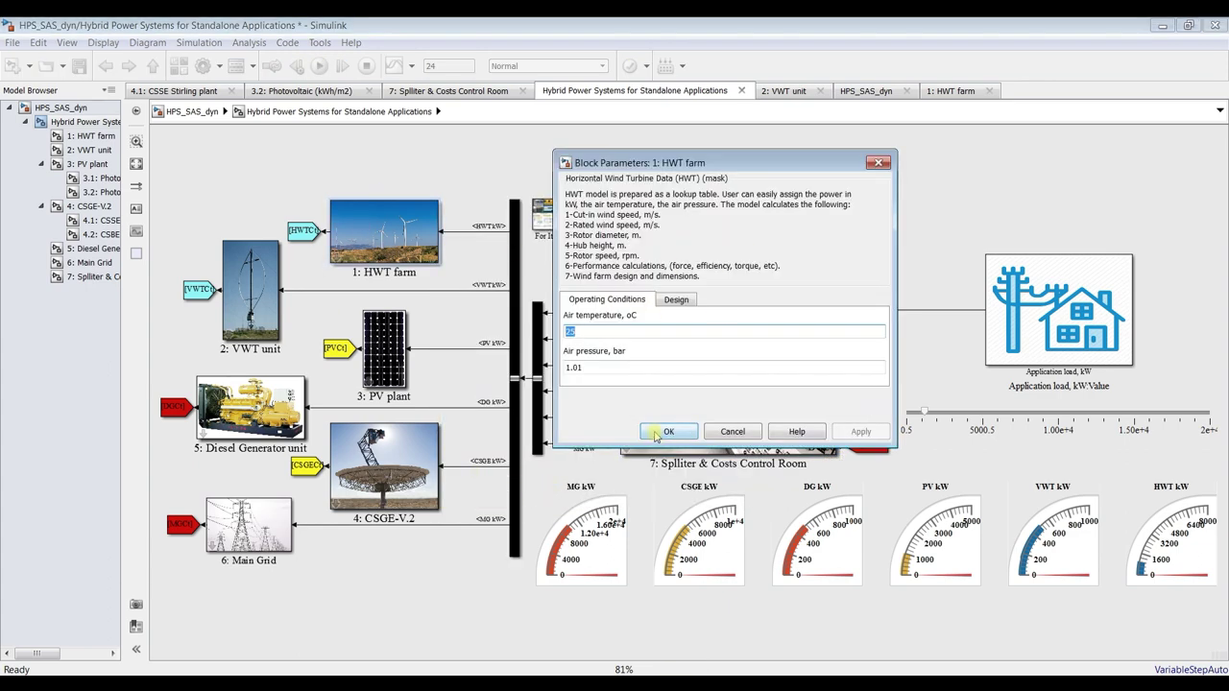
{"action": "left_click", "coordinate": [662, 432]}
{"action": "double_click", "coordinate": [239, 278]}
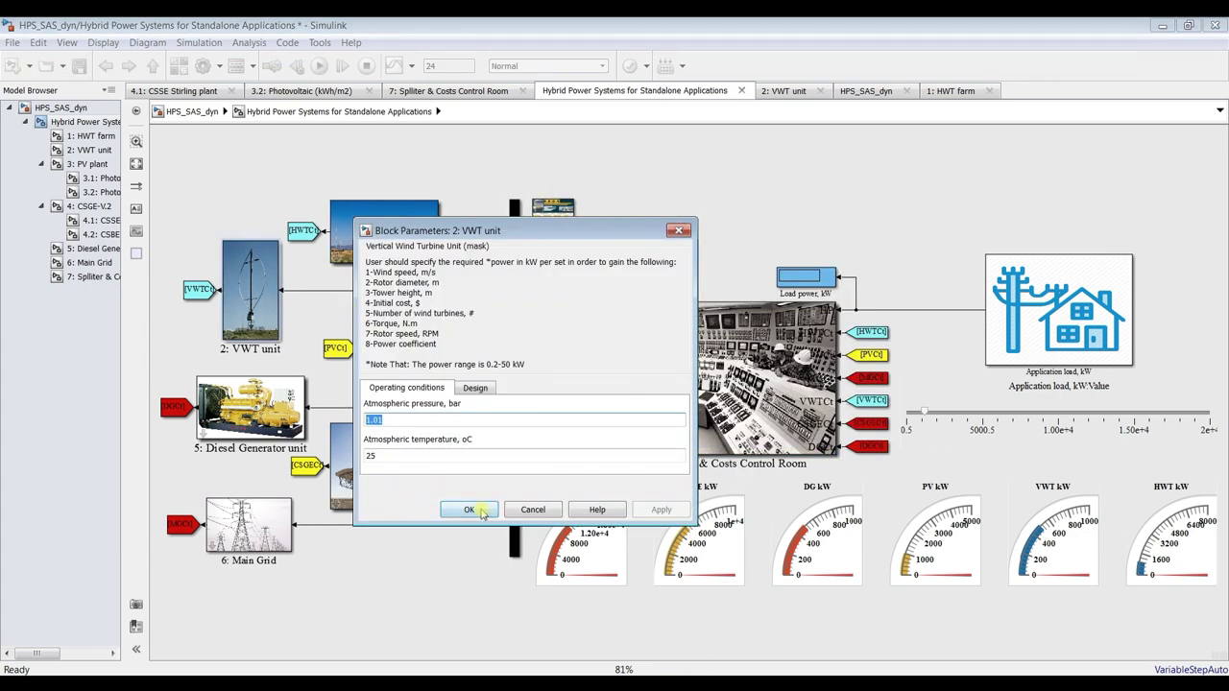
{"action": "left_click", "coordinate": [470, 510]}
Open the Diesel Generator unit's parameters and review its design settings, trying the 2 stroke engine option and reselecting 4 stroke engine.
{"action": "double_click", "coordinate": [250, 408]}
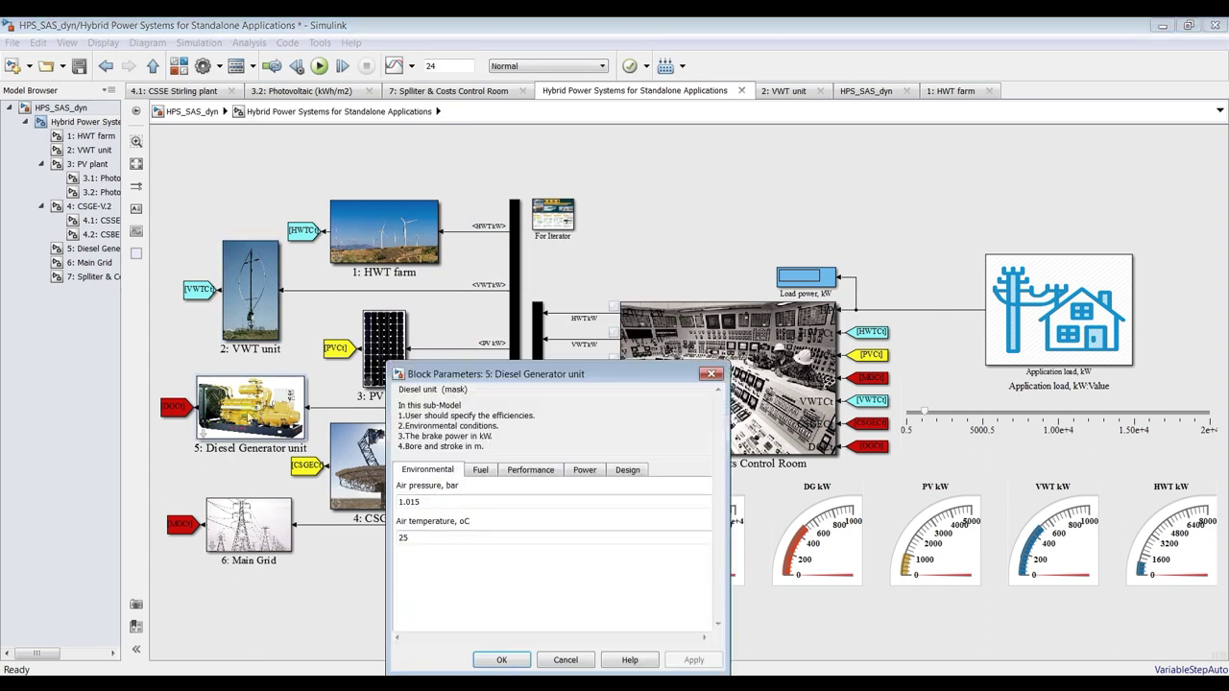
{"action": "left_click", "coordinate": [477, 470]}
{"action": "key", "text": "Right"}
{"action": "key", "text": "Right"}
{"action": "key", "text": "Right"}
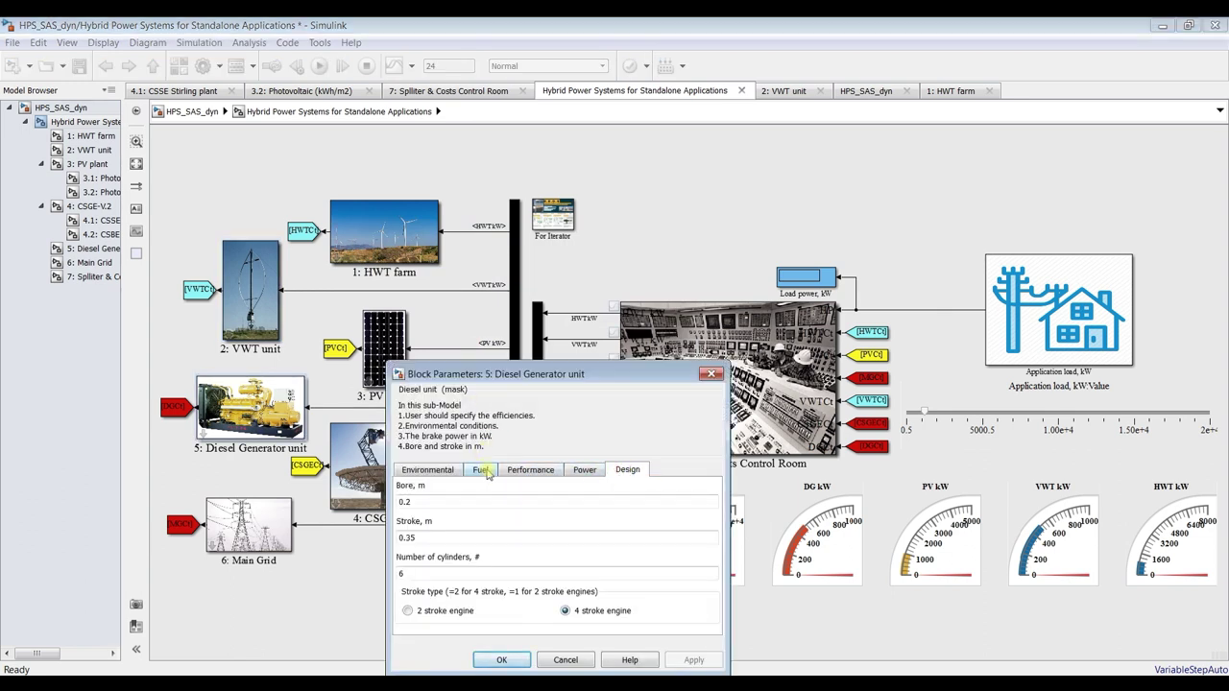
{"action": "left_click_drag", "start_coordinate": [566, 374], "coordinate": [643, 131]}
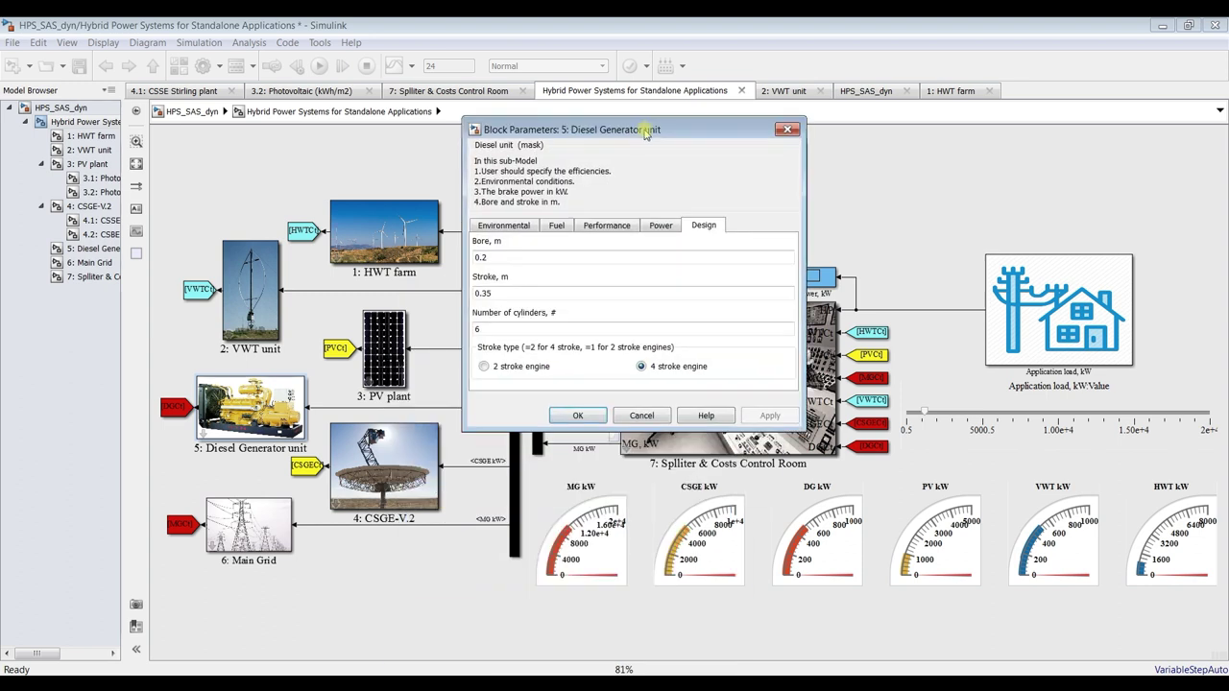
{"action": "left_click", "coordinate": [523, 375]}
{"action": "left_click", "coordinate": [650, 369]}
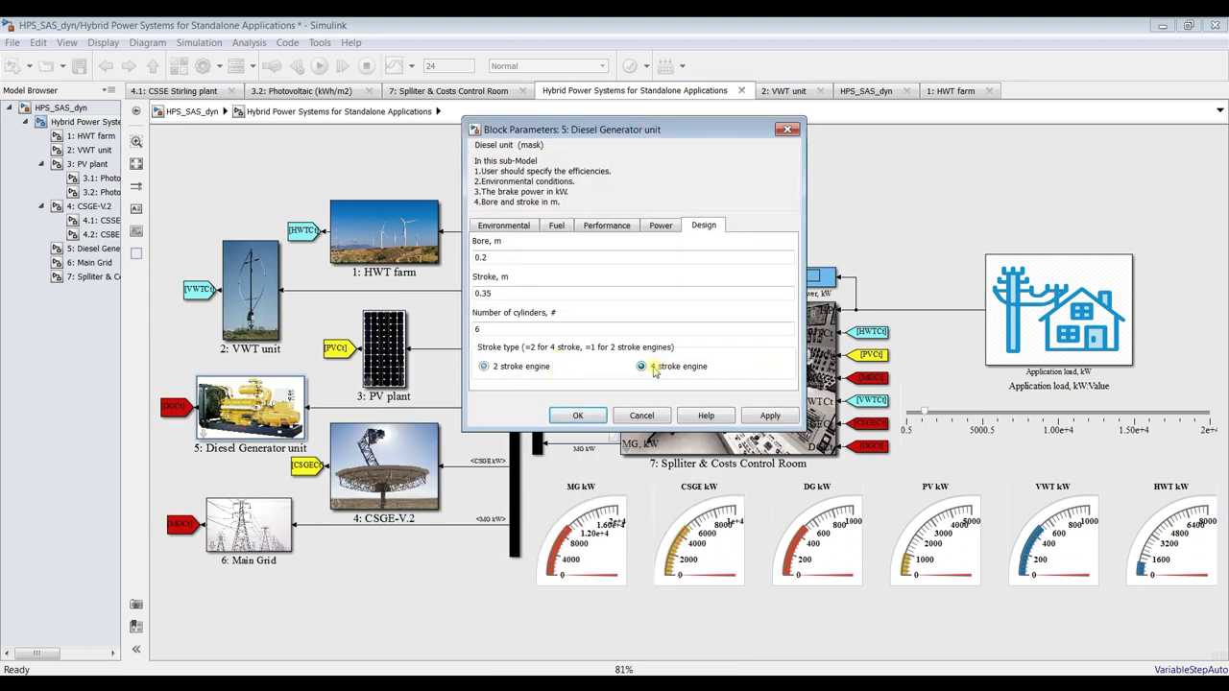
{"action": "key", "text": "shift+Tab"}
{"action": "key", "text": "shift+Tab"}
Review the diesel generator's power, performance, fuel and environmental parameters, and apply and close its settings.
{"action": "left_click", "coordinate": [661, 226]}
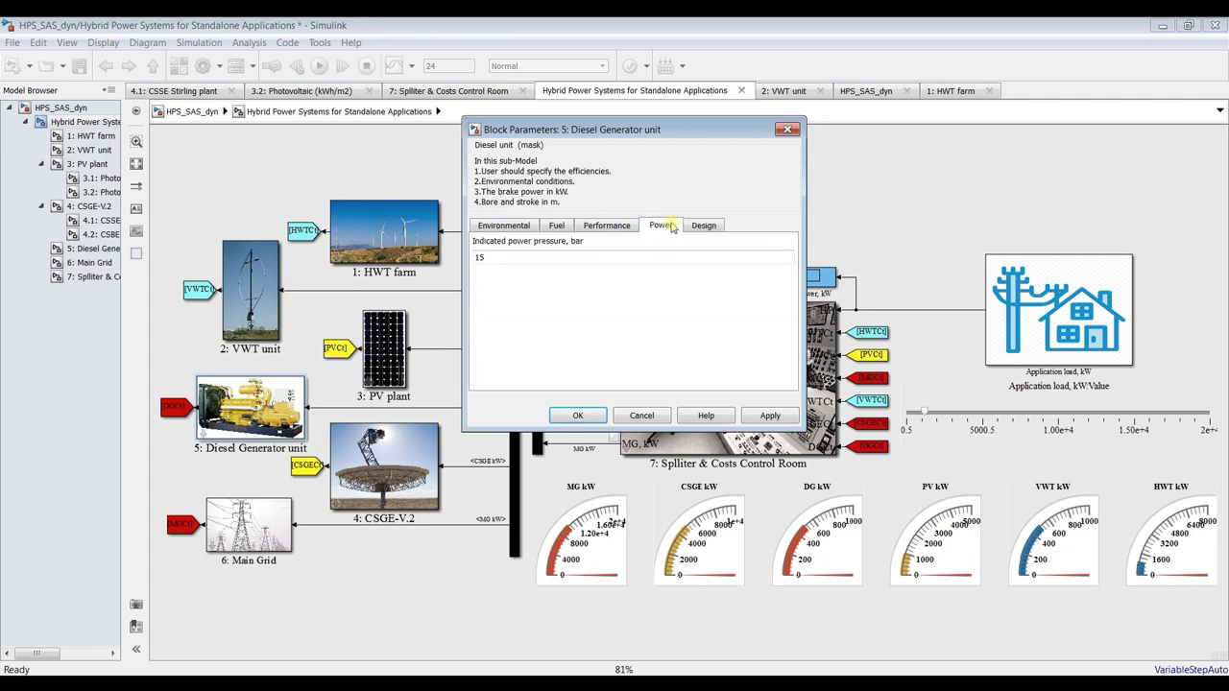
{"action": "key", "text": "Tab"}
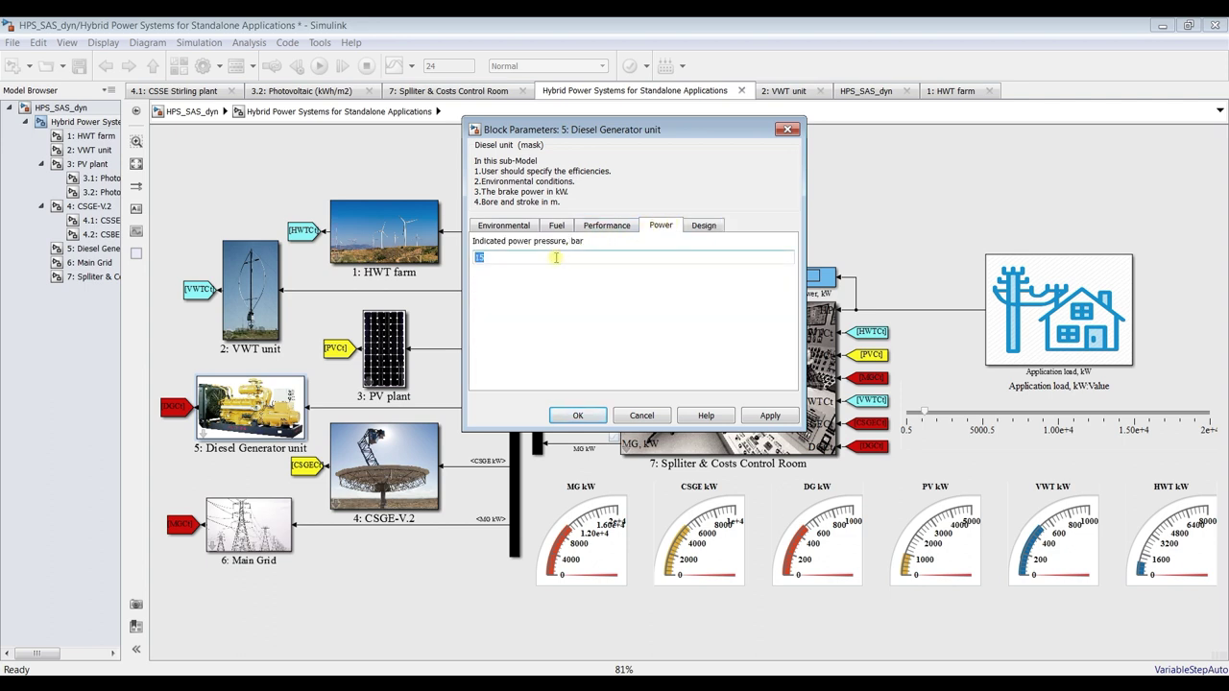
{"action": "left_click", "coordinate": [622, 226]}
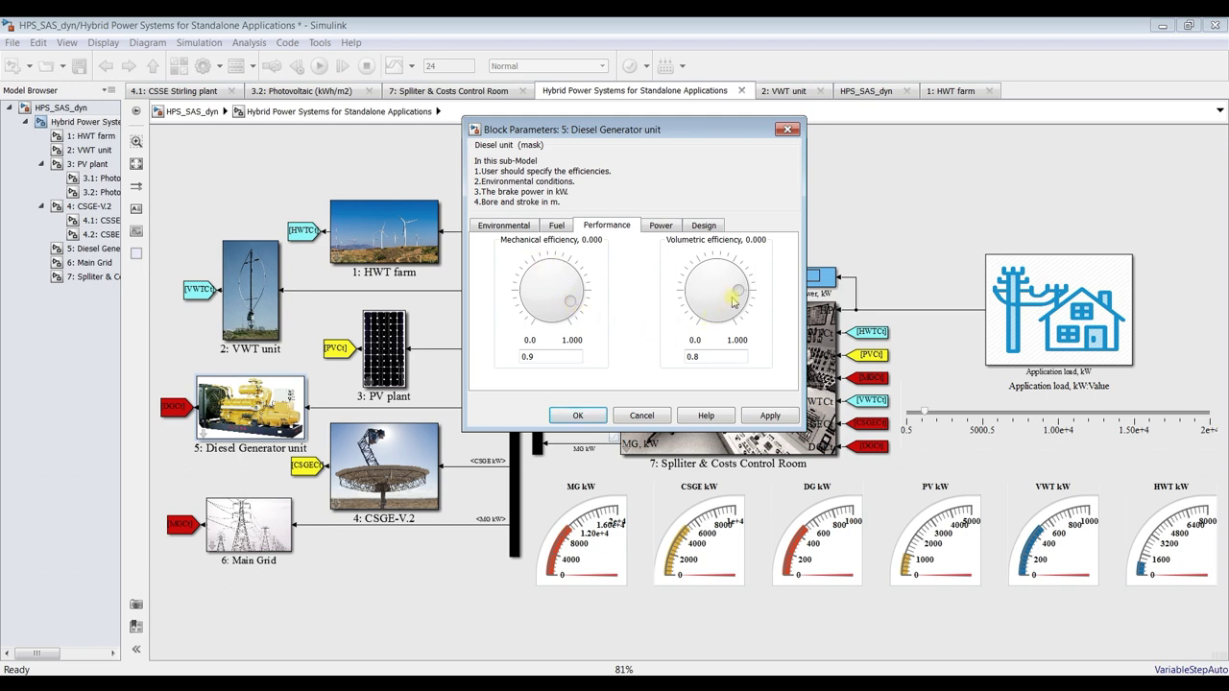
{"action": "left_click", "coordinate": [557, 226]}
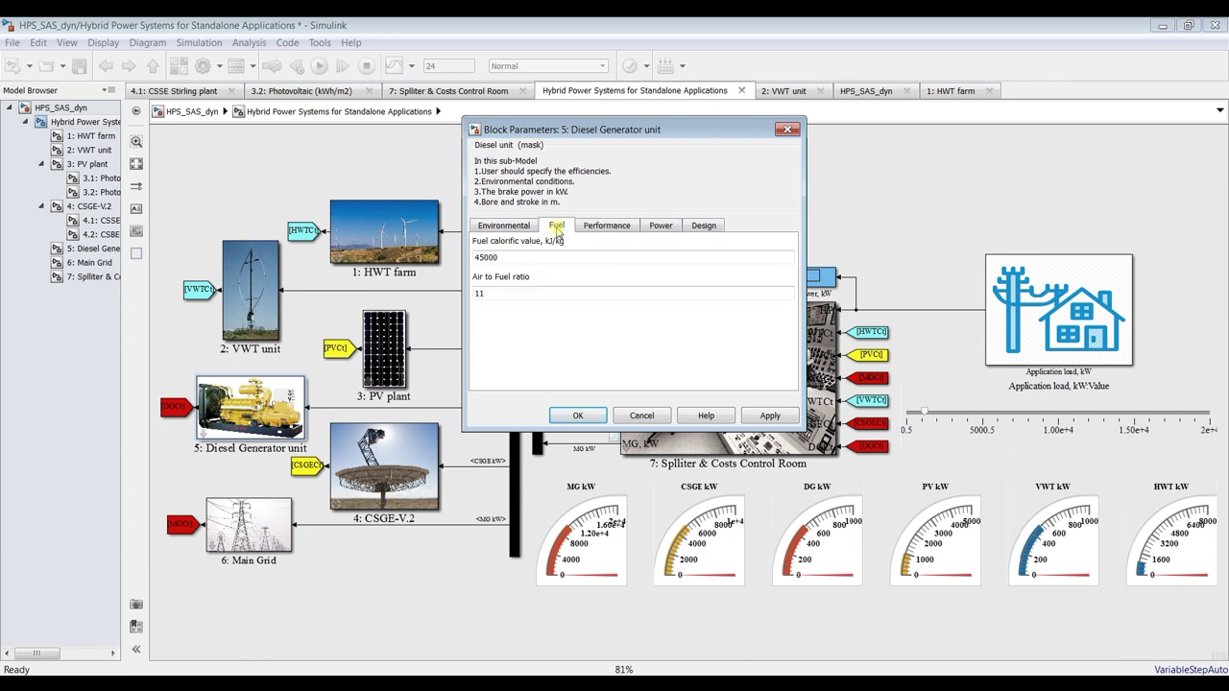
{"action": "double_click", "coordinate": [533, 255]}
{"action": "double_click", "coordinate": [521, 288]}
{"action": "double_click", "coordinate": [509, 257]}
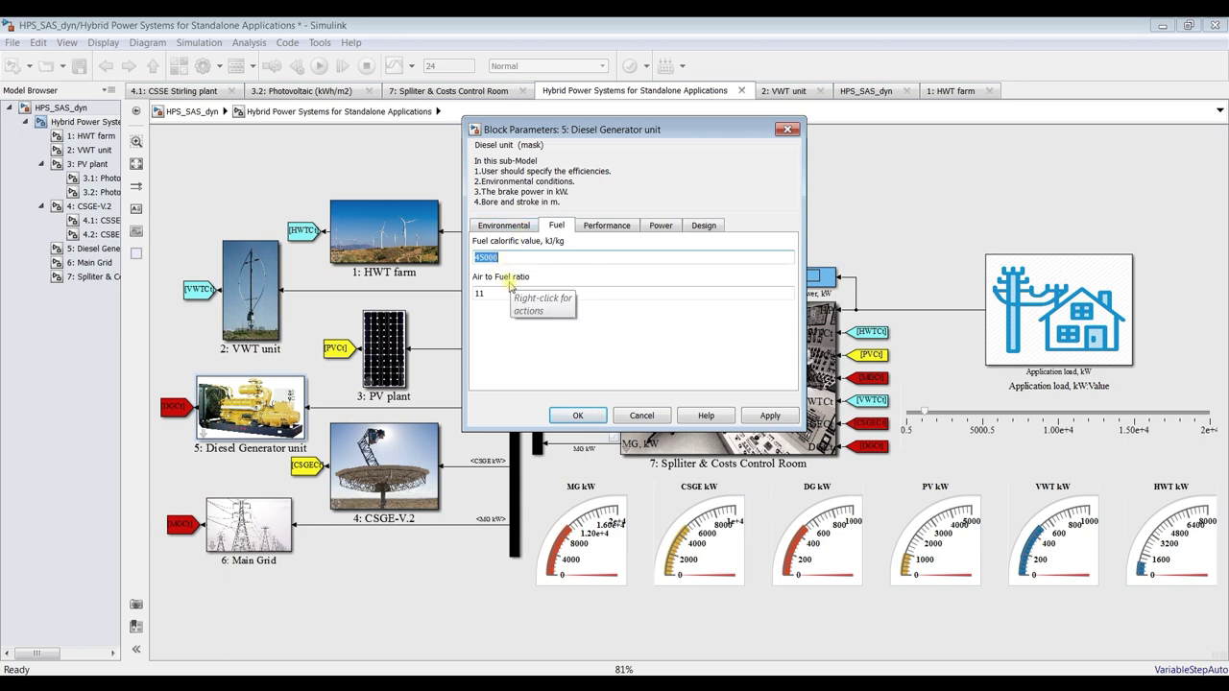
{"action": "left_click", "coordinate": [512, 229]}
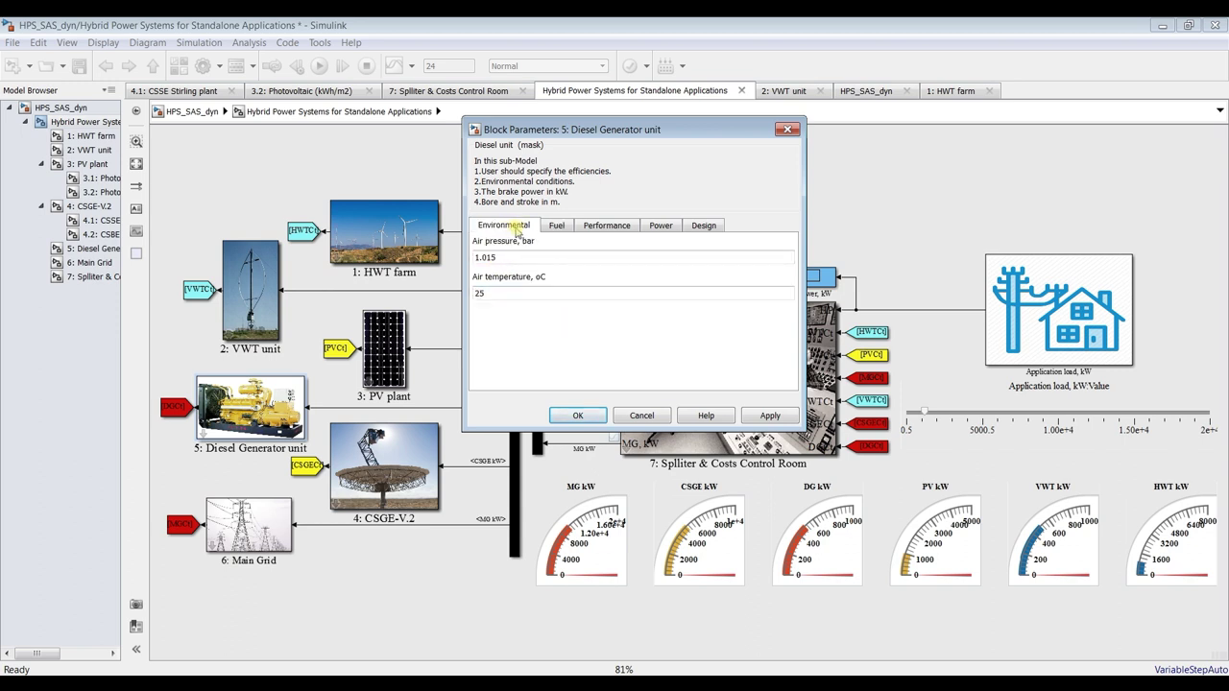
{"action": "left_click", "coordinate": [774, 415]}
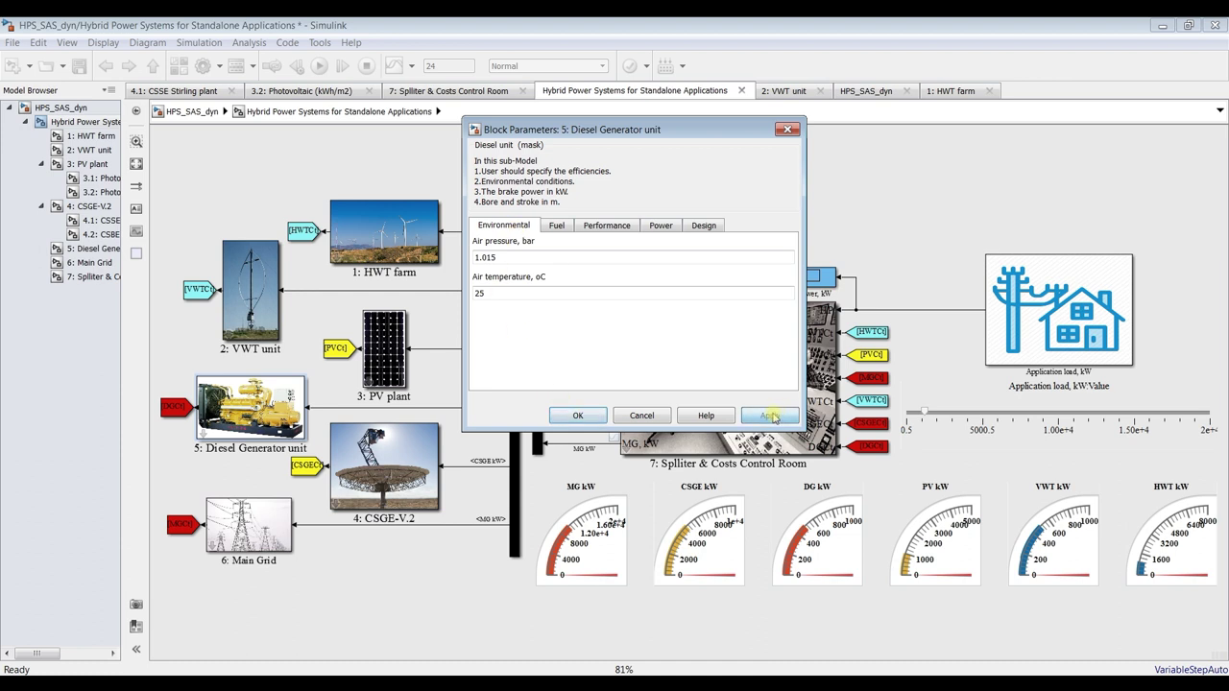
{"action": "left_click", "coordinate": [577, 416]}
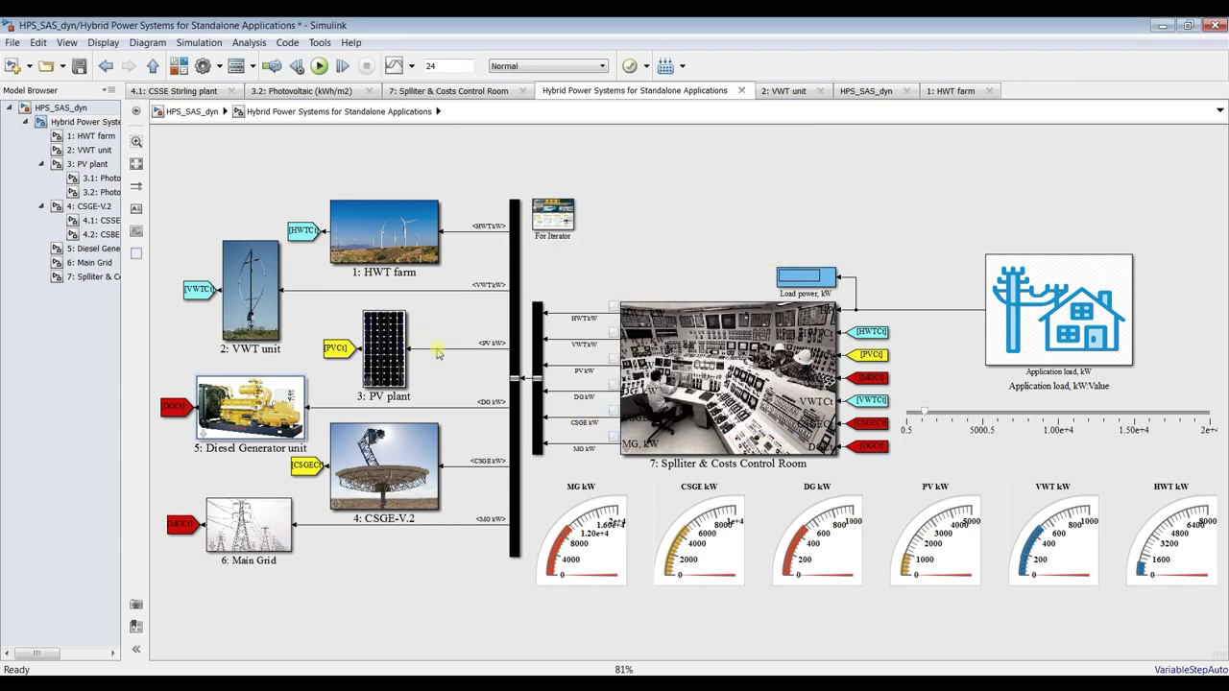
Check the operating hours and power cost in the Main Grid block's parameters.
{"action": "double_click", "coordinate": [250, 523]}
{"action": "left_click_drag", "start_coordinate": [478, 485], "coordinate": [721, 142]}
{"action": "key", "text": "Tab"}
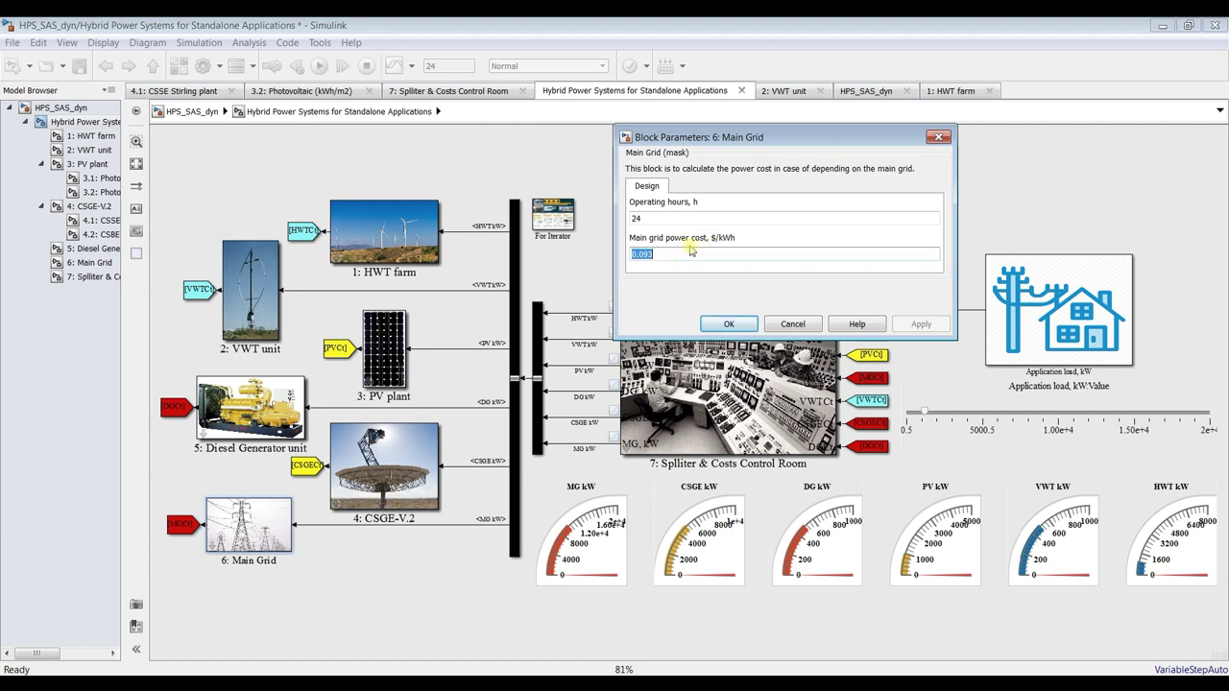
{"action": "left_click", "coordinate": [726, 324]}
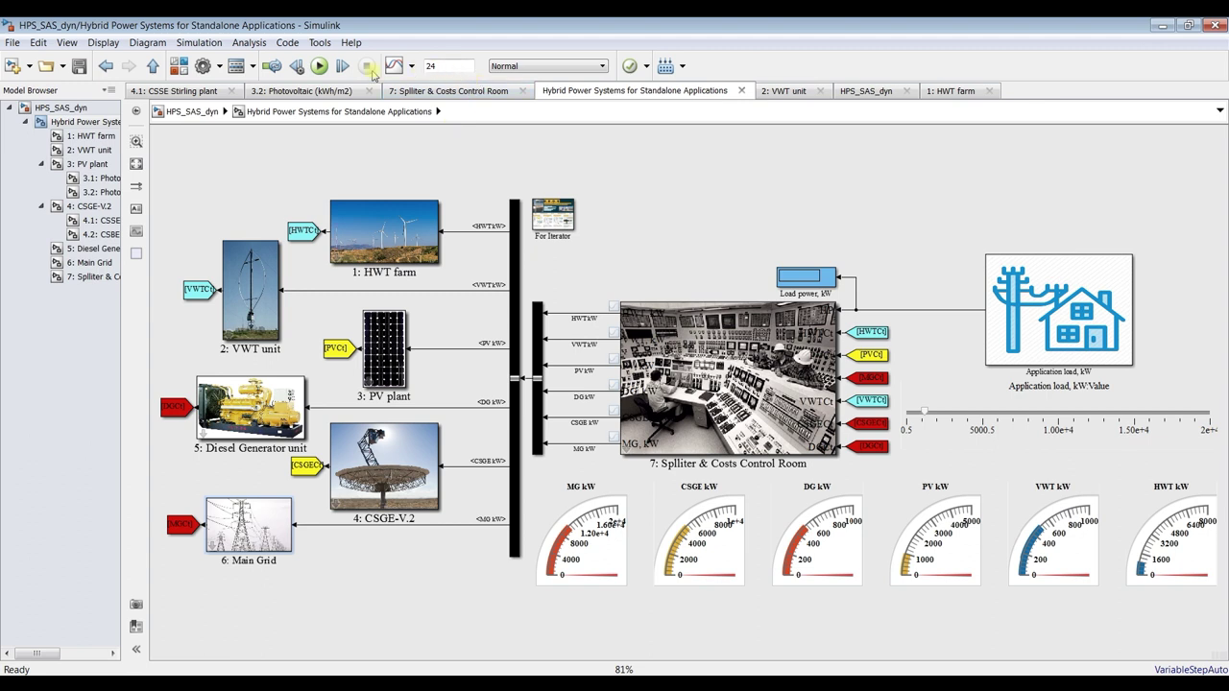
Run the dynamic simulation and raise the application load to about 3840 kW and on to about 5650 kW.
{"action": "left_click", "coordinate": [319, 66]}
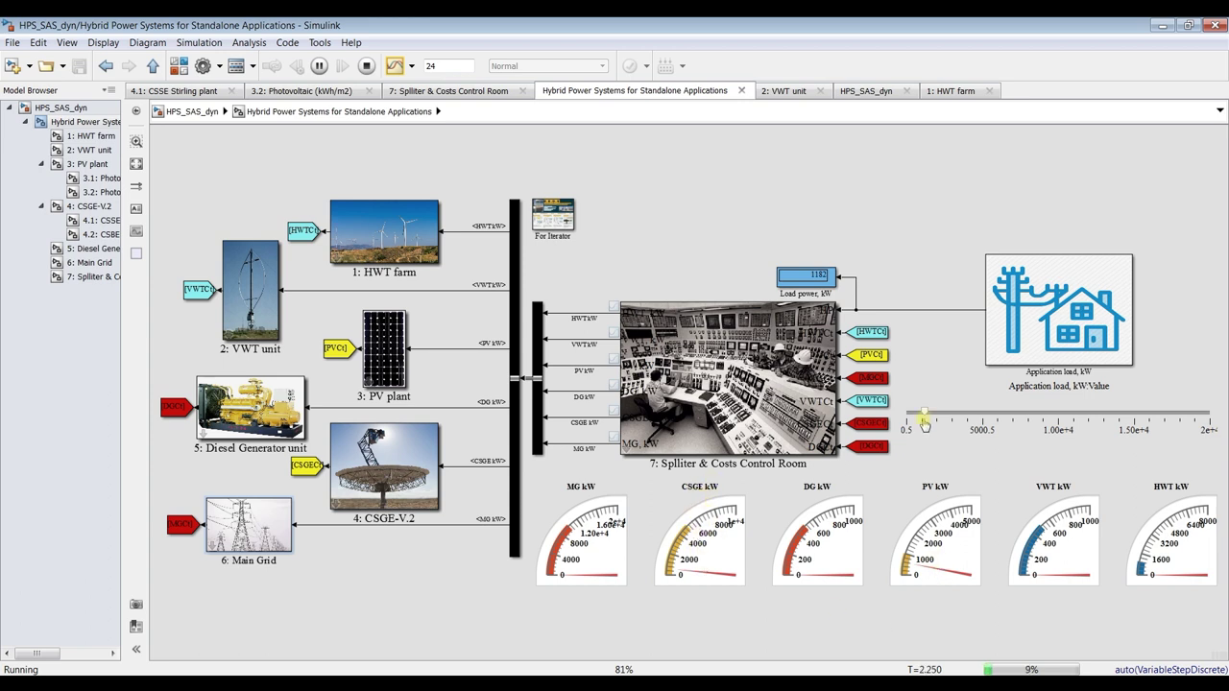
{"action": "left_click_drag", "start_coordinate": [925, 416], "coordinate": [968, 416]}
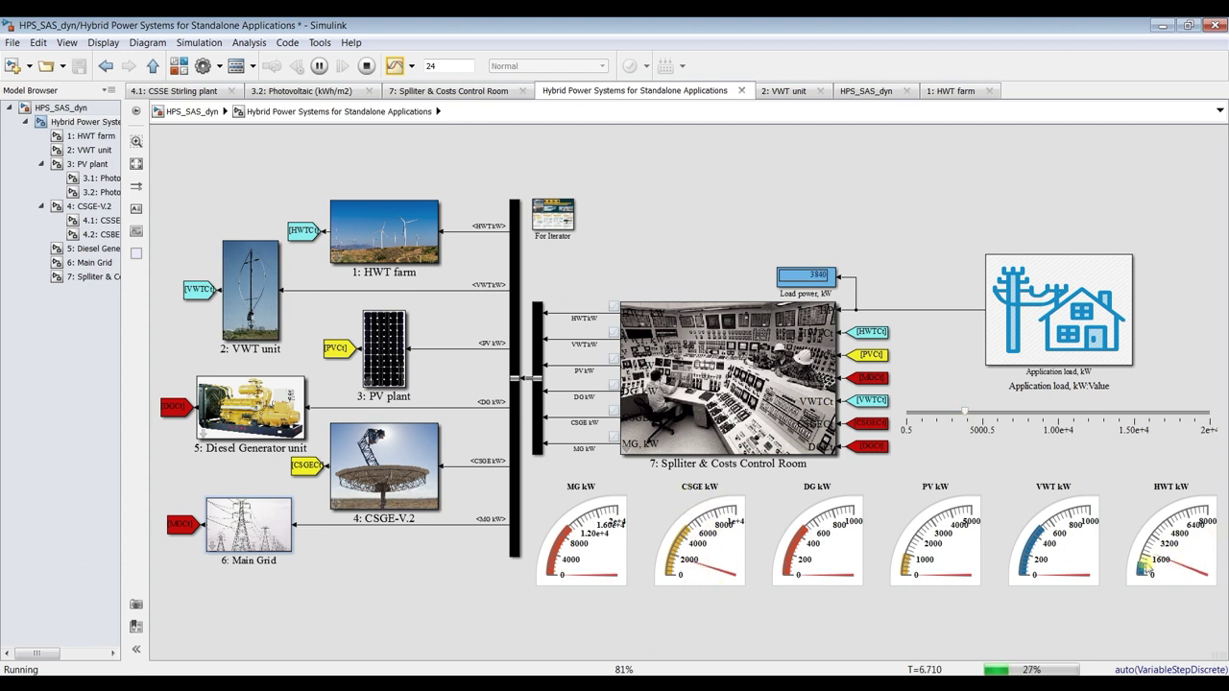
{"action": "left_click_drag", "start_coordinate": [967, 416], "coordinate": [995, 419]}
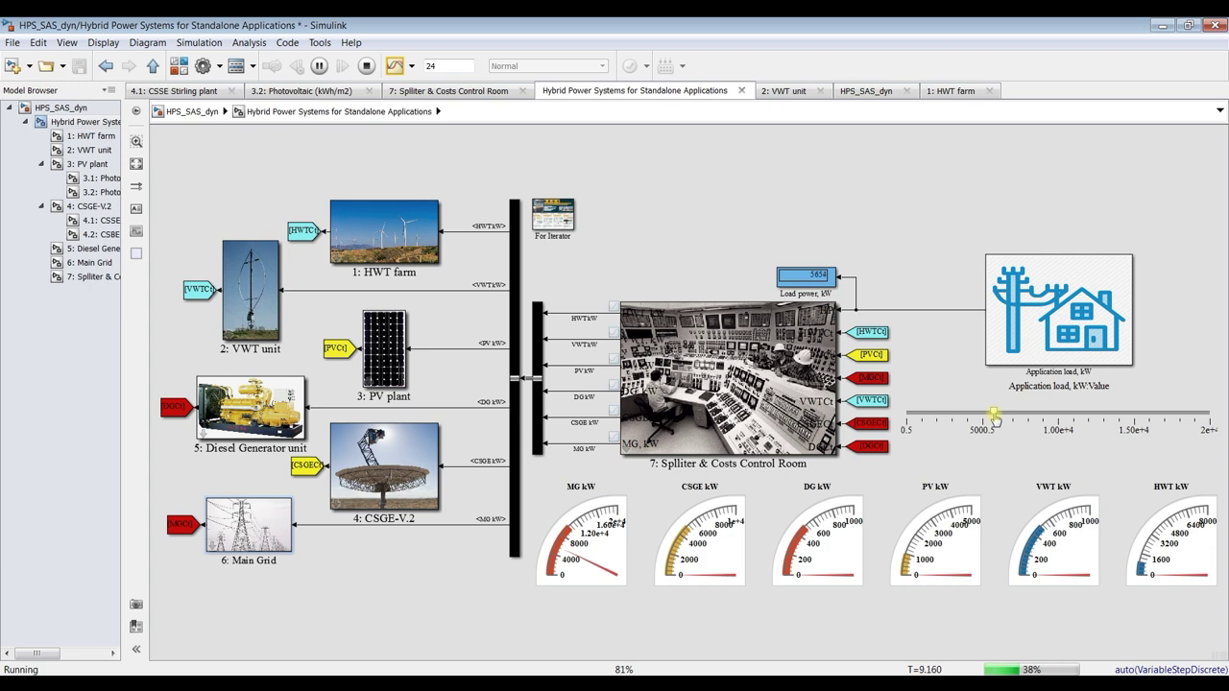
Raise the running model's application load to about 7500 kW and about 9700 kW, and lower it to about 4640 kW.
{"action": "left_click_drag", "start_coordinate": [999, 419], "coordinate": [1023, 419]}
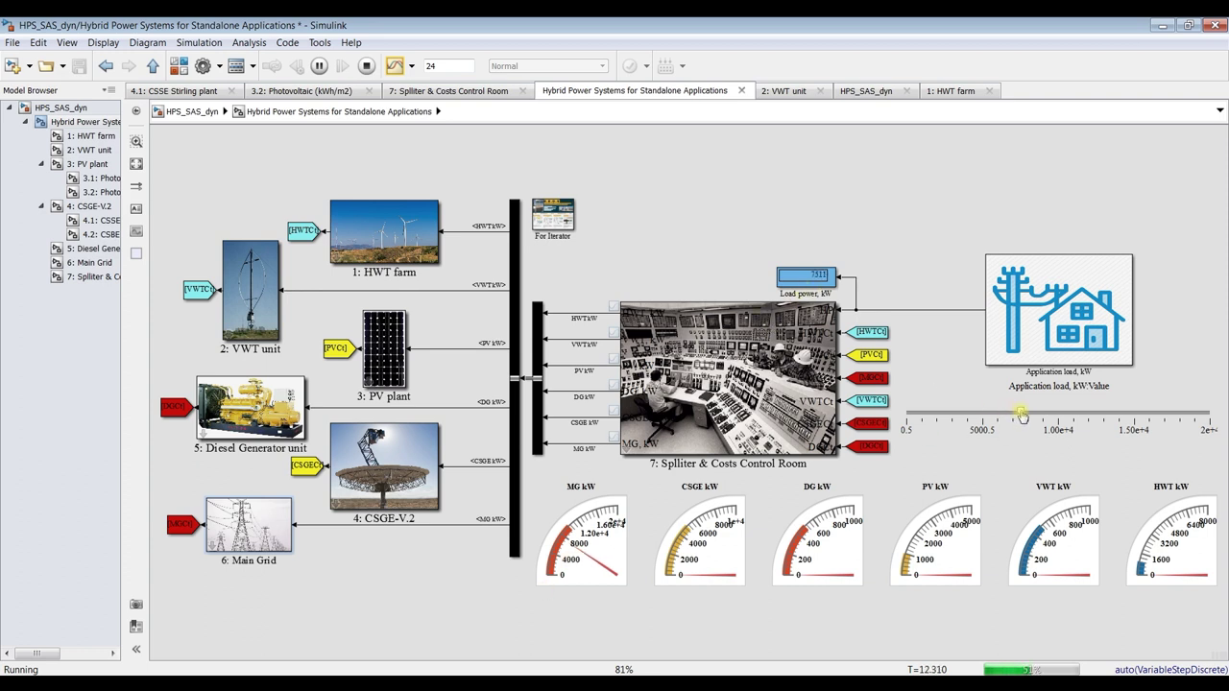
{"action": "left_click_drag", "start_coordinate": [1022, 416], "coordinate": [1054, 418]}
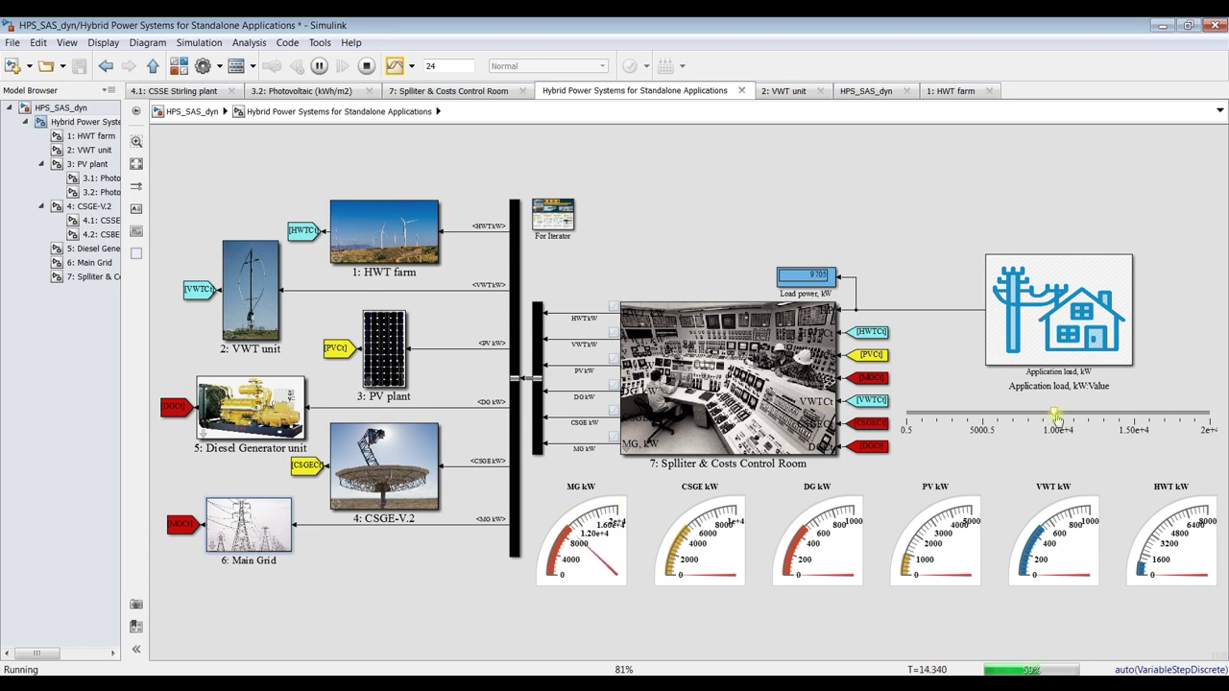
{"action": "left_click_drag", "start_coordinate": [1053, 415], "coordinate": [975, 415]}
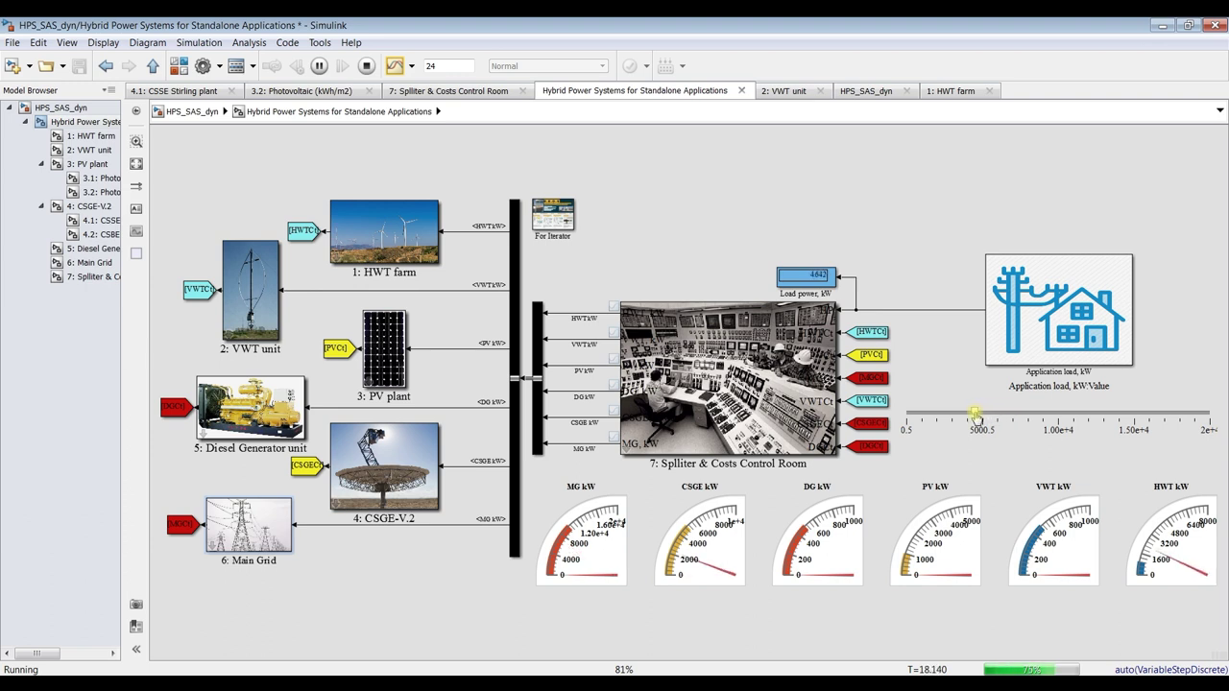
Lower the running model's application load to about 422 kW and save the model once the run finishes.
{"action": "left_click_drag", "start_coordinate": [973, 418], "coordinate": [911, 415]}
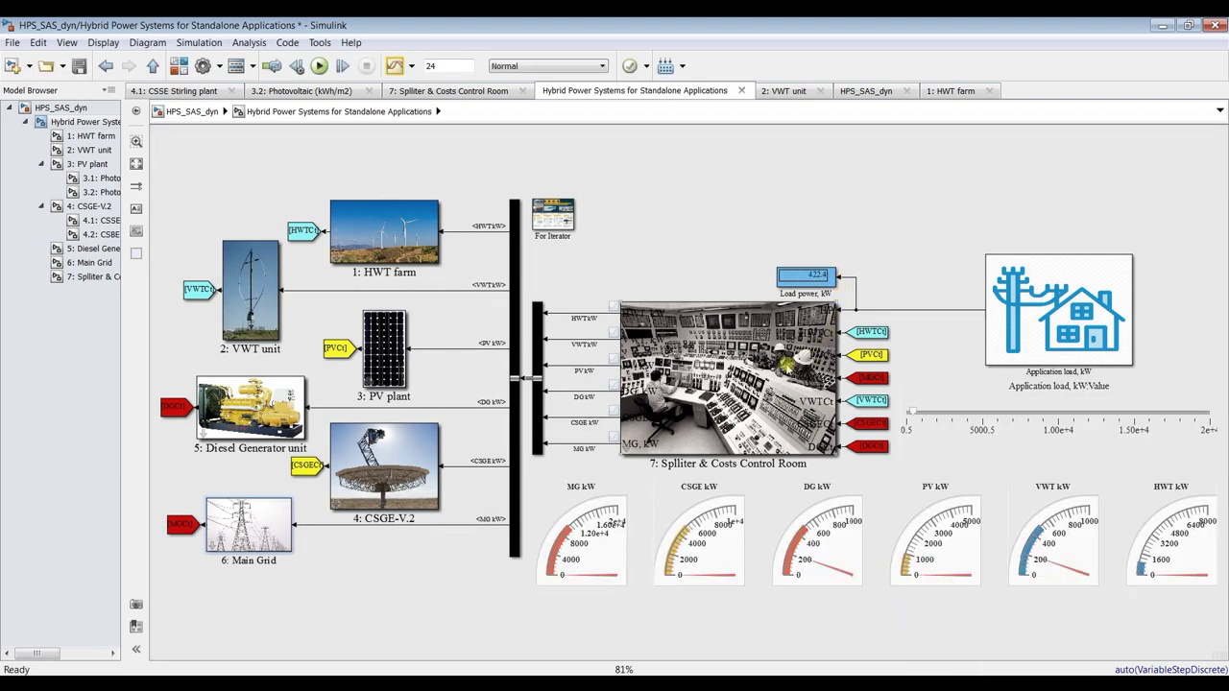
{"action": "left_click", "coordinate": [80, 69]}
Open the Simulation Data Inspector full screen with a 4-by-4 subplot layout and enlarge the signal list.
{"action": "left_click", "coordinate": [393, 66]}
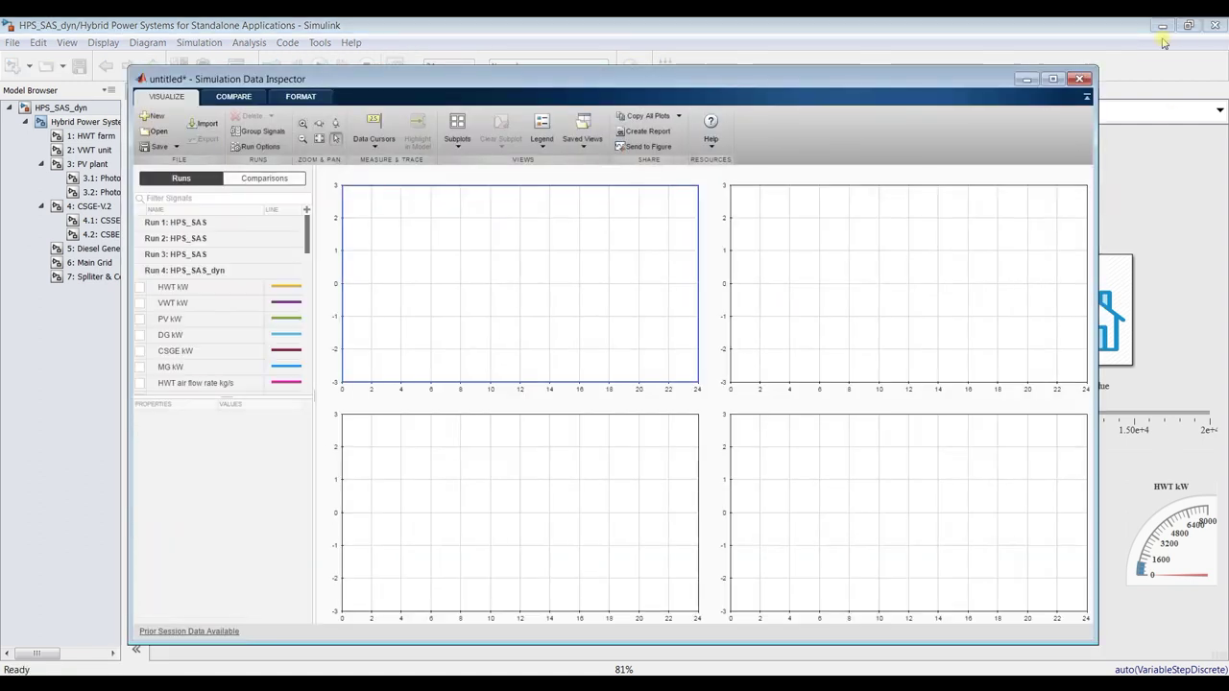
{"action": "left_click", "coordinate": [1052, 78]}
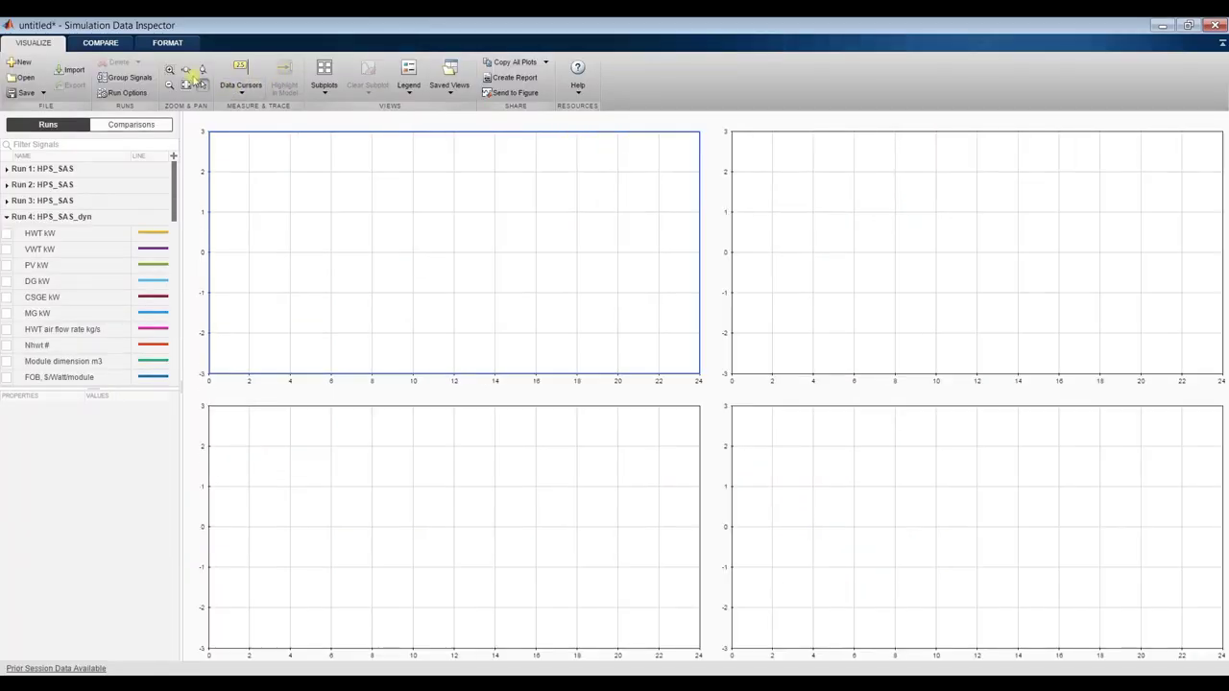
{"action": "left_click", "coordinate": [327, 84]}
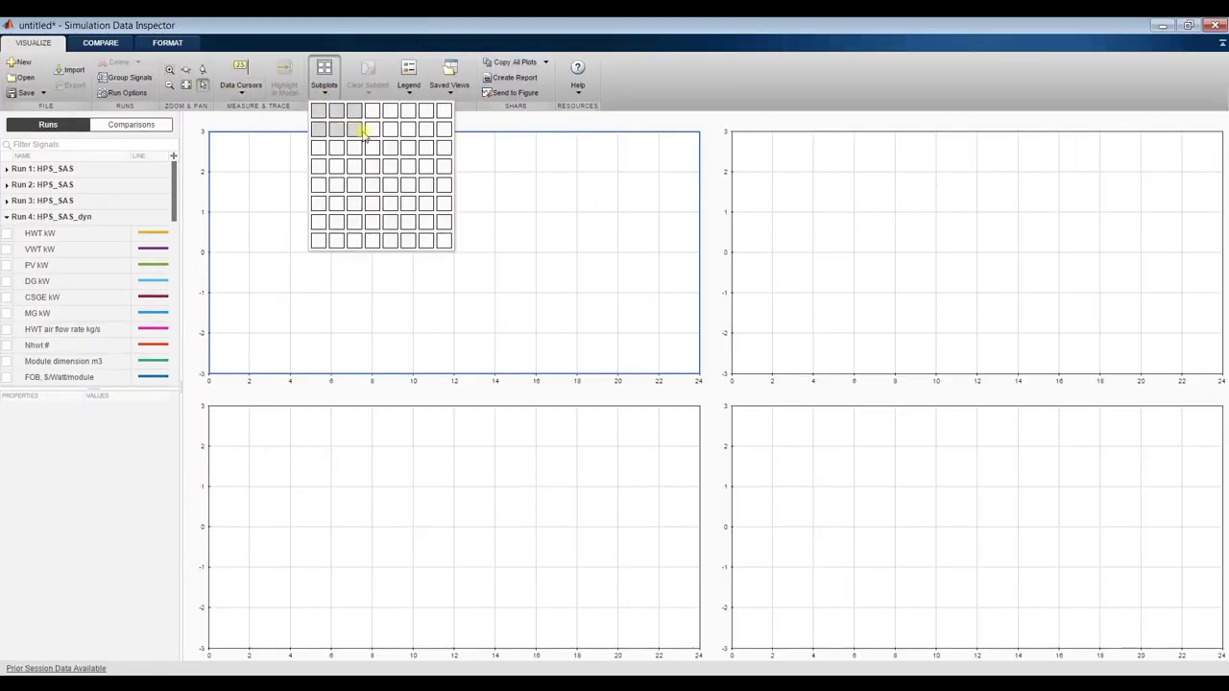
{"action": "left_click", "coordinate": [374, 173]}
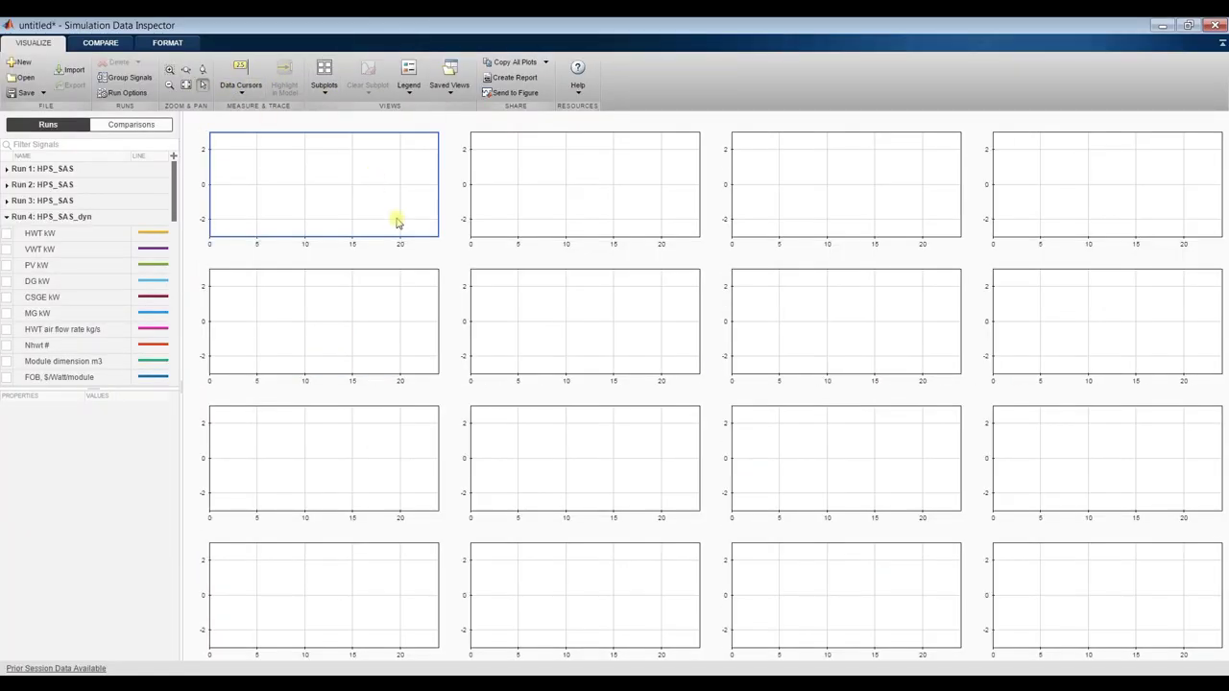
{"action": "left_click_drag", "start_coordinate": [87, 388], "coordinate": [87, 645]}
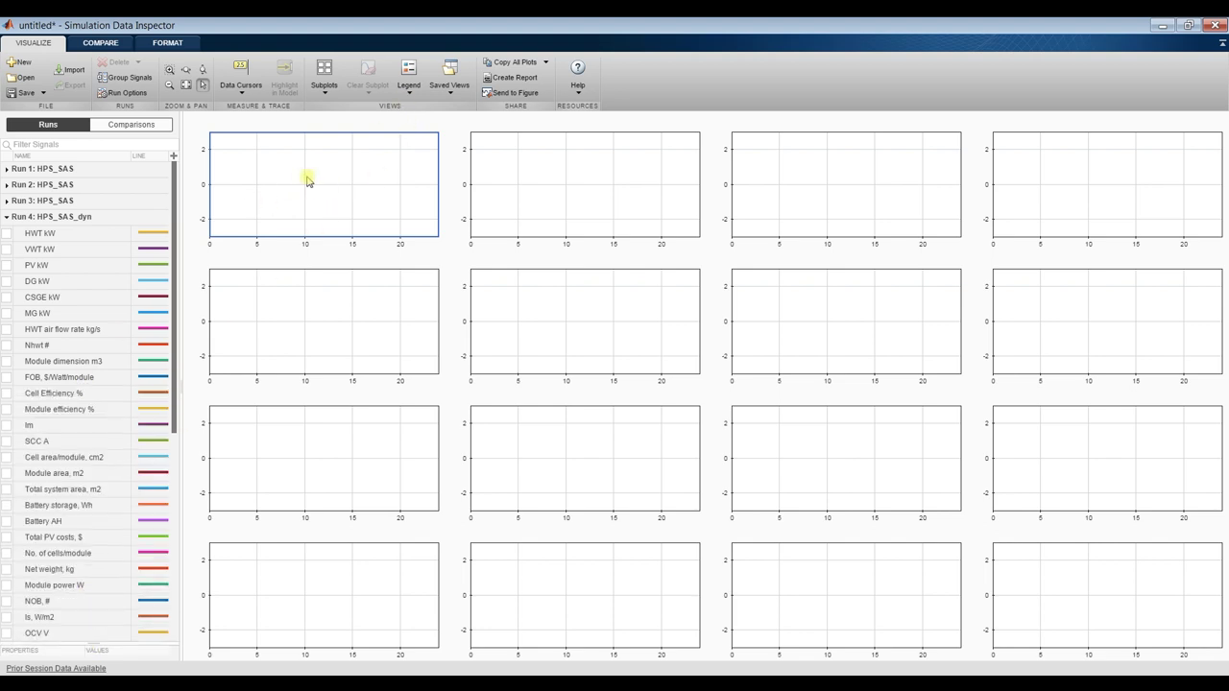
Plot HWT kW, VWT kW, PV kW and DG kW from the HPS_SAS_dyn run in separate subplots across the first row.
{"action": "left_click", "coordinate": [7, 234]}
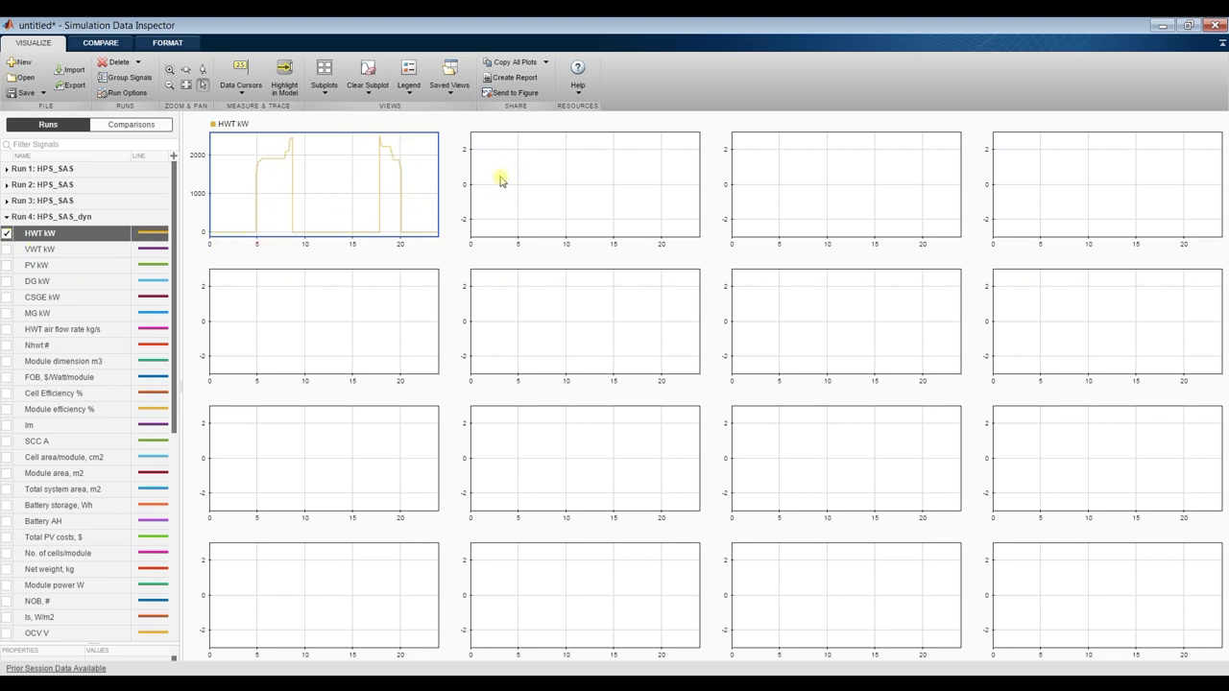
{"action": "left_click", "coordinate": [526, 209]}
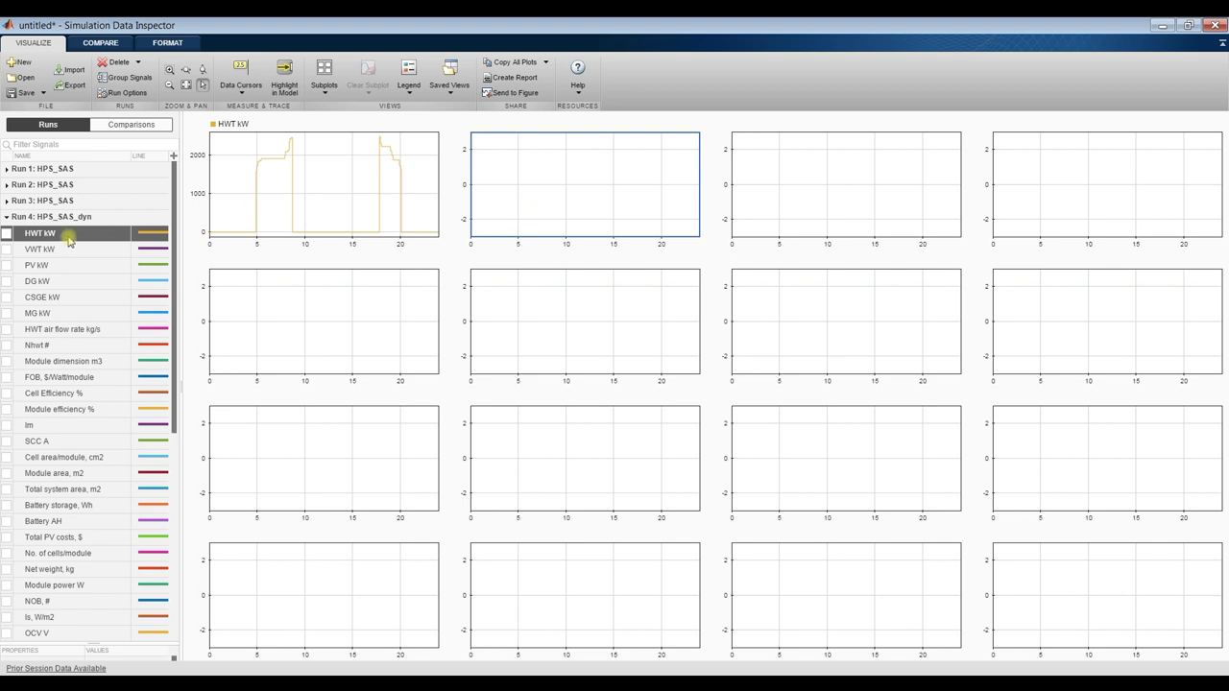
{"action": "left_click", "coordinate": [7, 249]}
{"action": "left_click", "coordinate": [781, 181]}
{"action": "left_click", "coordinate": [7, 265]}
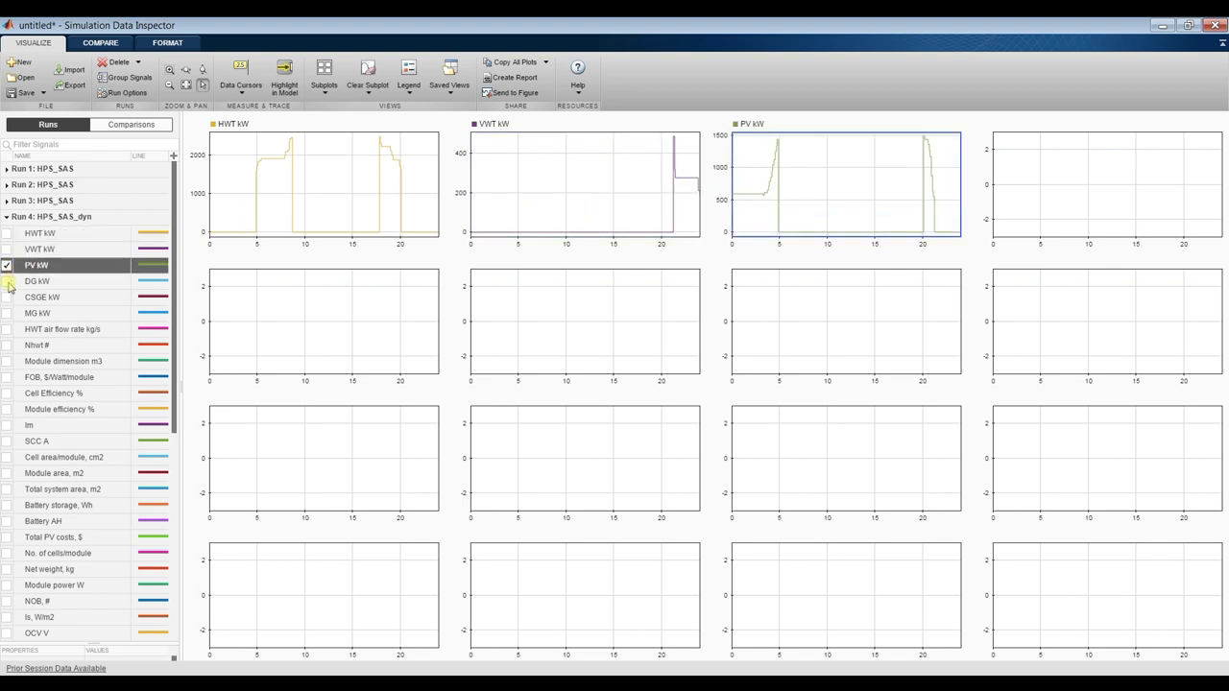
{"action": "left_click", "coordinate": [8, 281]}
{"action": "left_click", "coordinate": [8, 281]}
{"action": "left_click", "coordinate": [1030, 192]}
{"action": "left_click", "coordinate": [7, 282]}
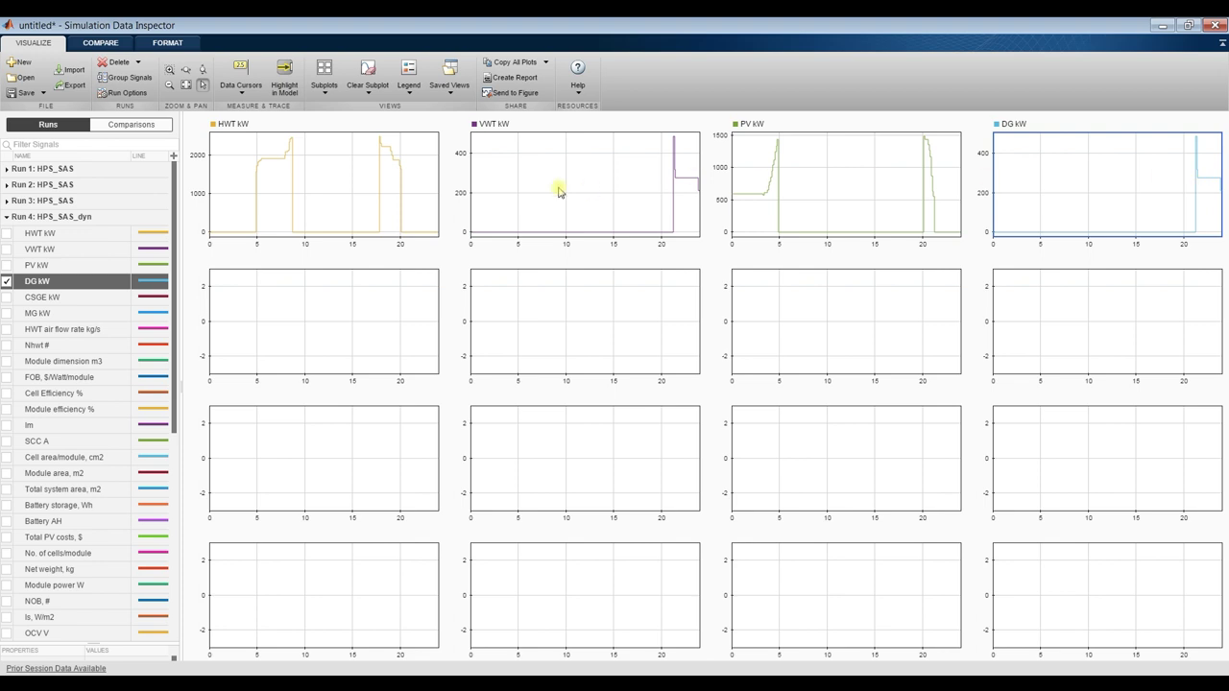
Overlay DG kW on the VWT kW subplot, toggling it off and on to compare the two curves.
{"action": "left_click", "coordinate": [614, 187]}
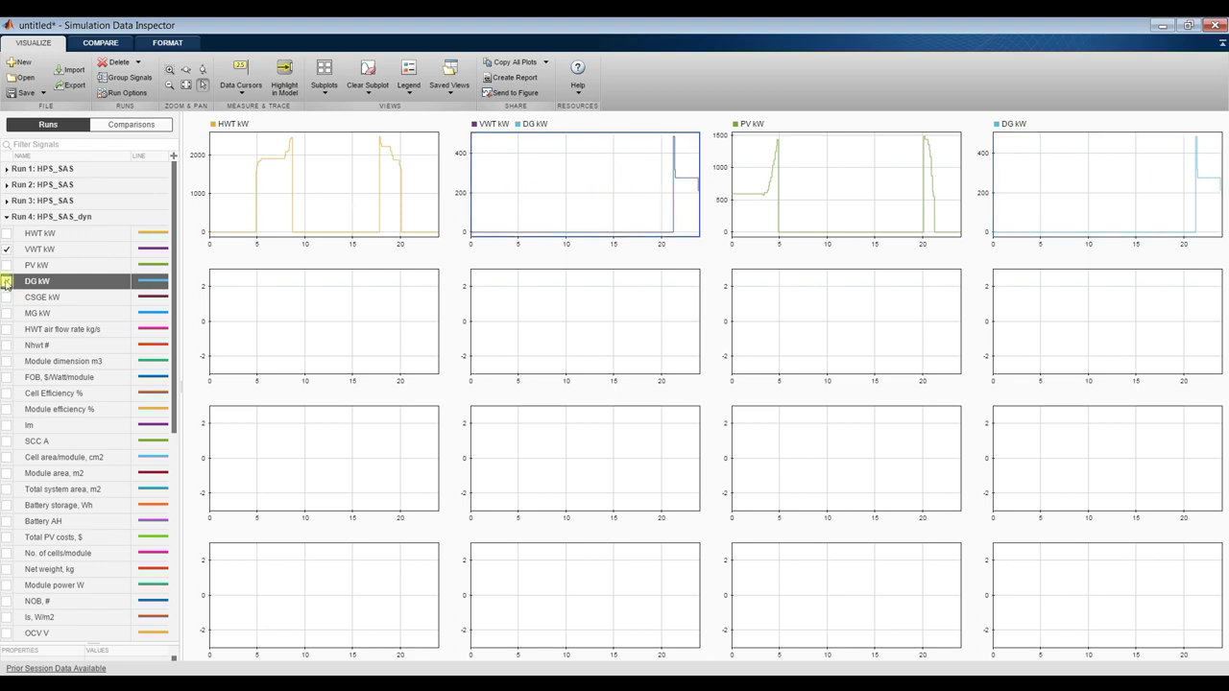
{"action": "left_click", "coordinate": [7, 282]}
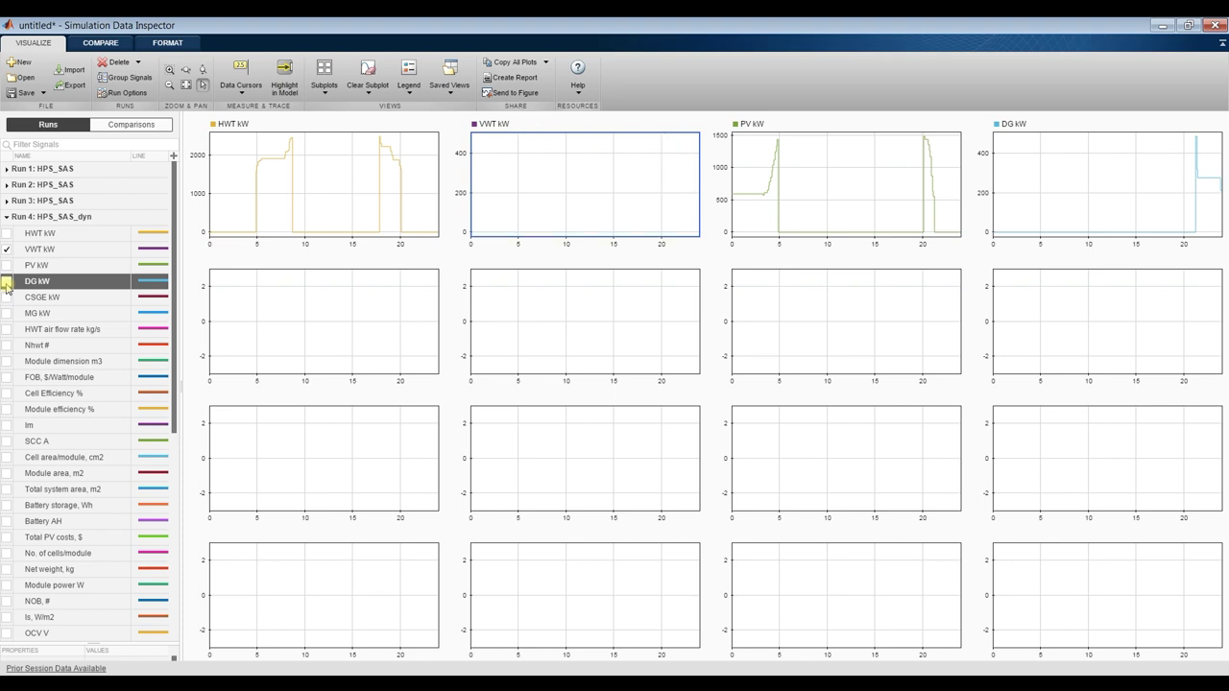
{"action": "left_click", "coordinate": [7, 282]}
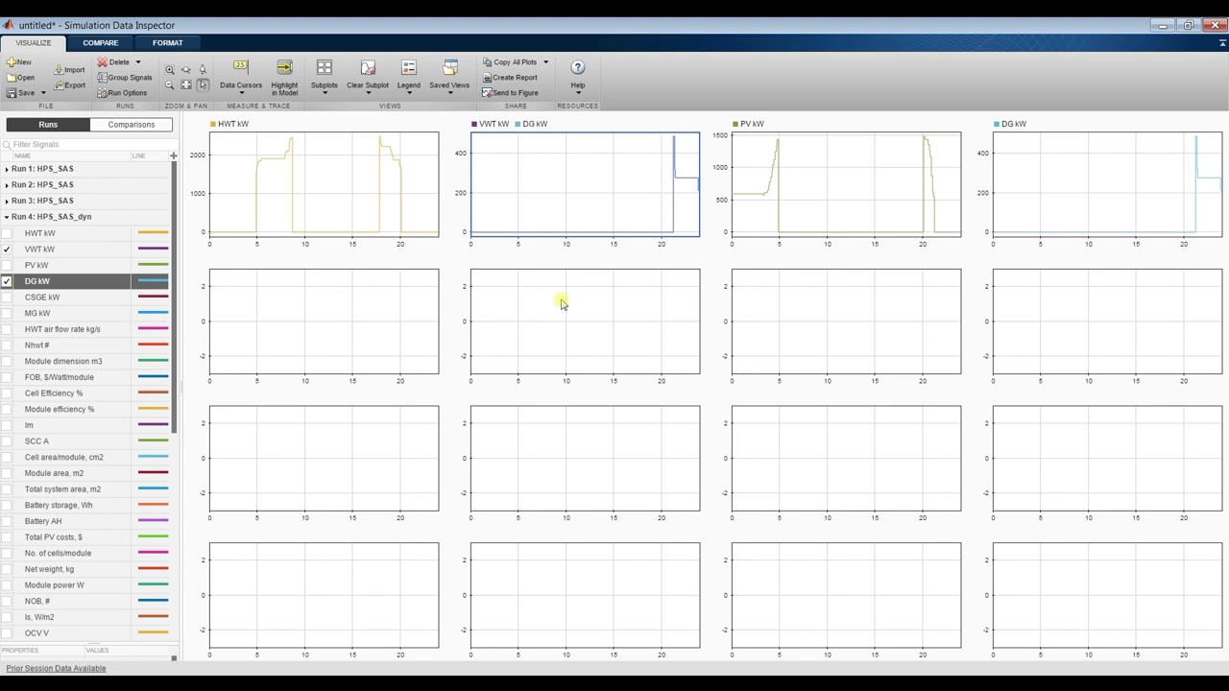
Plot CSGE kW in the first subplot of the second row and overlay it on the HWT kW subplot.
{"action": "left_click", "coordinate": [343, 312]}
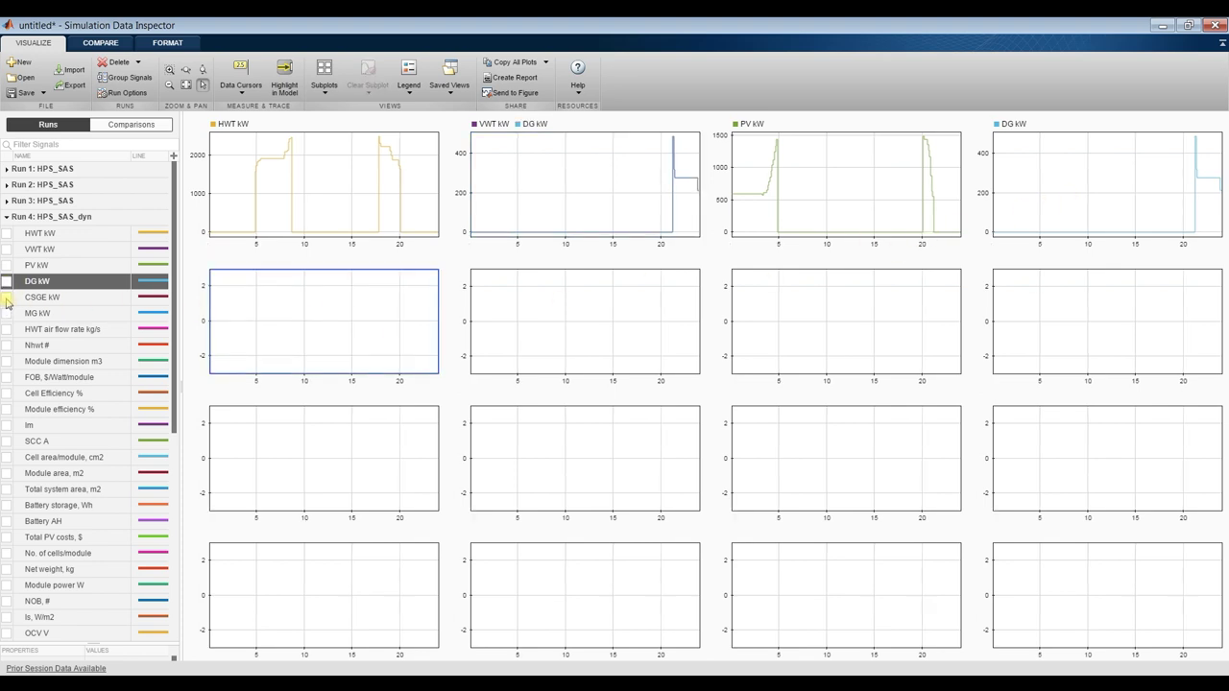
{"action": "left_click", "coordinate": [7, 299]}
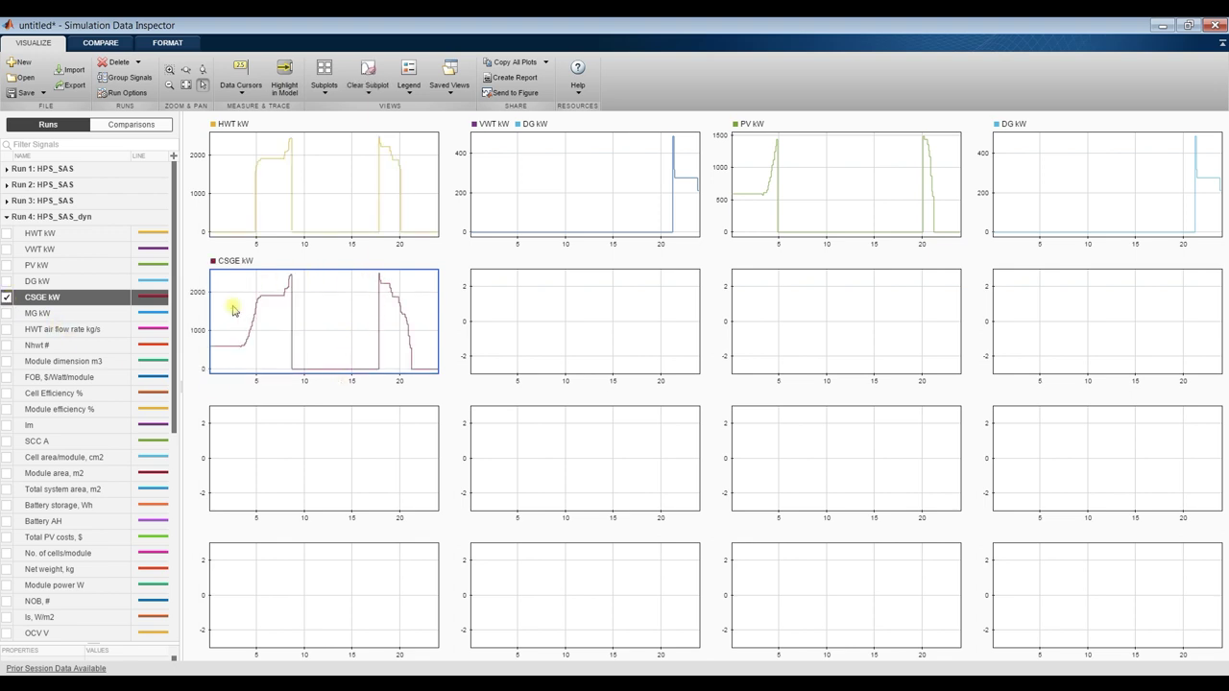
{"action": "left_click", "coordinate": [309, 213]}
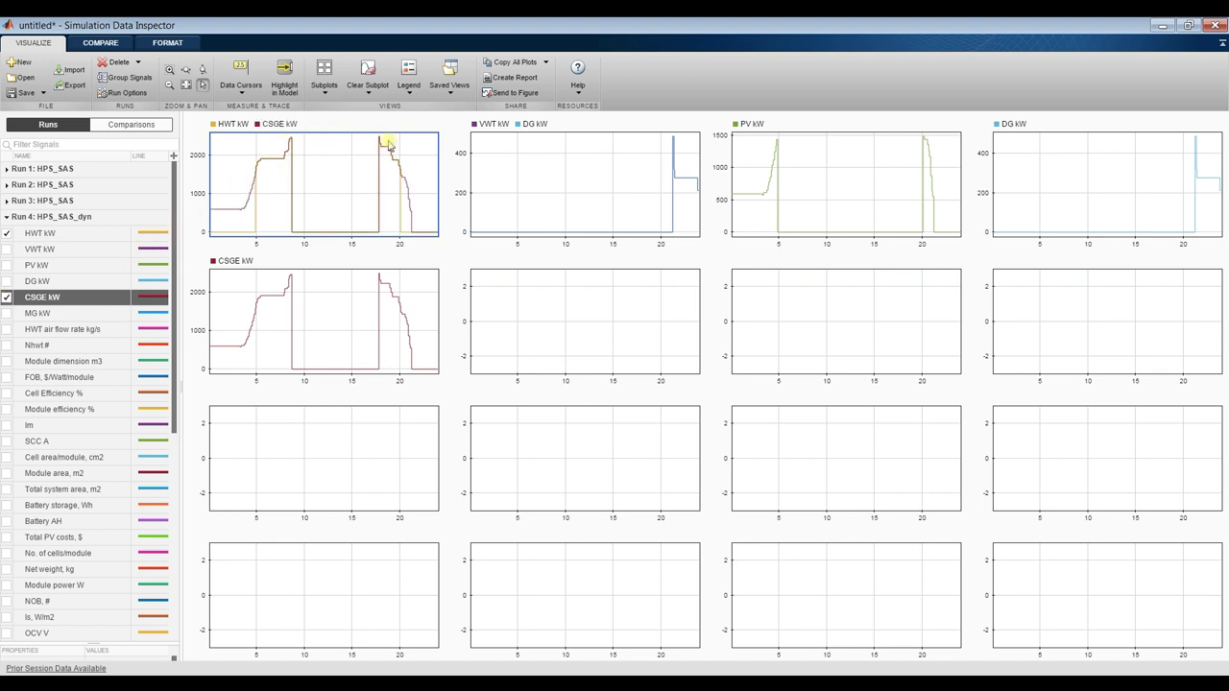
Plot MG kW in the second row's second subplot and overlay PV kW, HWT kW and CSGE kW on it.
{"action": "left_click", "coordinate": [587, 321]}
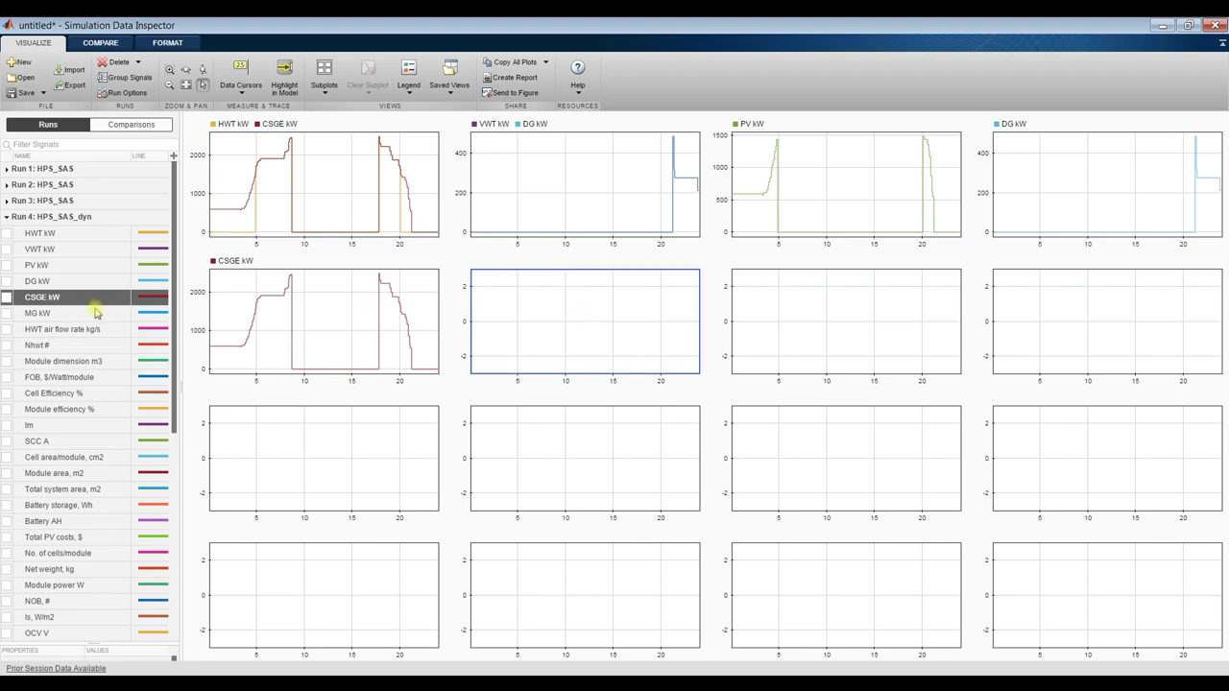
{"action": "left_click", "coordinate": [7, 314]}
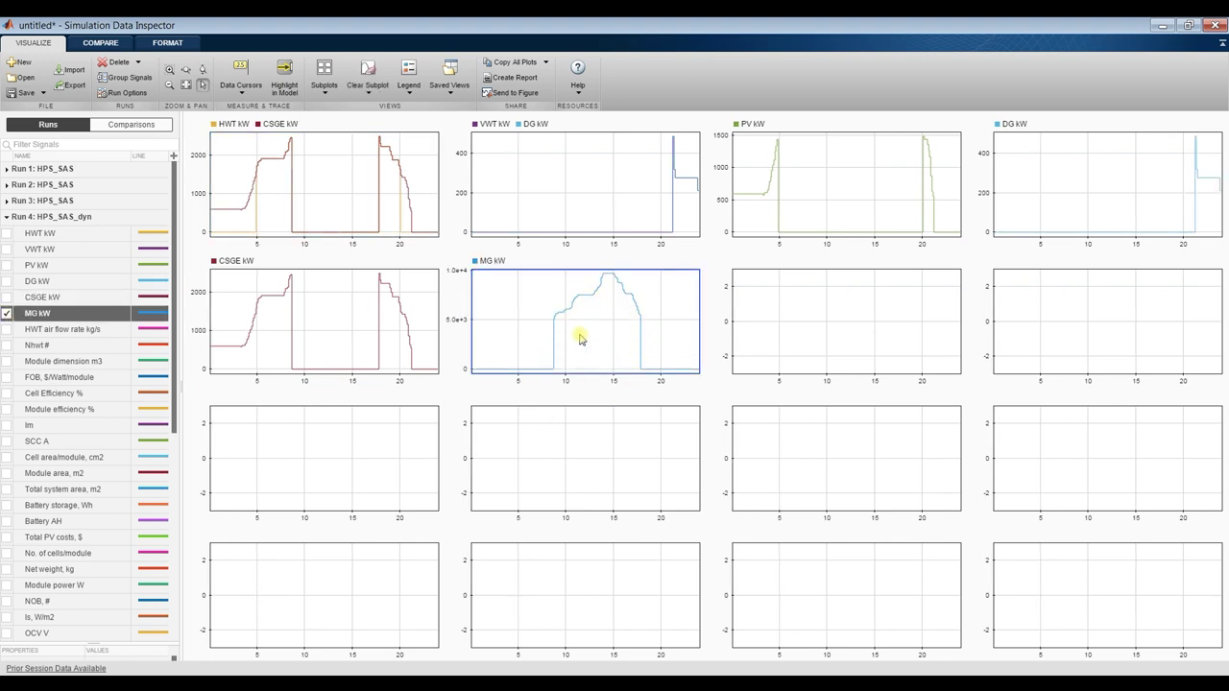
{"action": "left_click", "coordinate": [7, 266]}
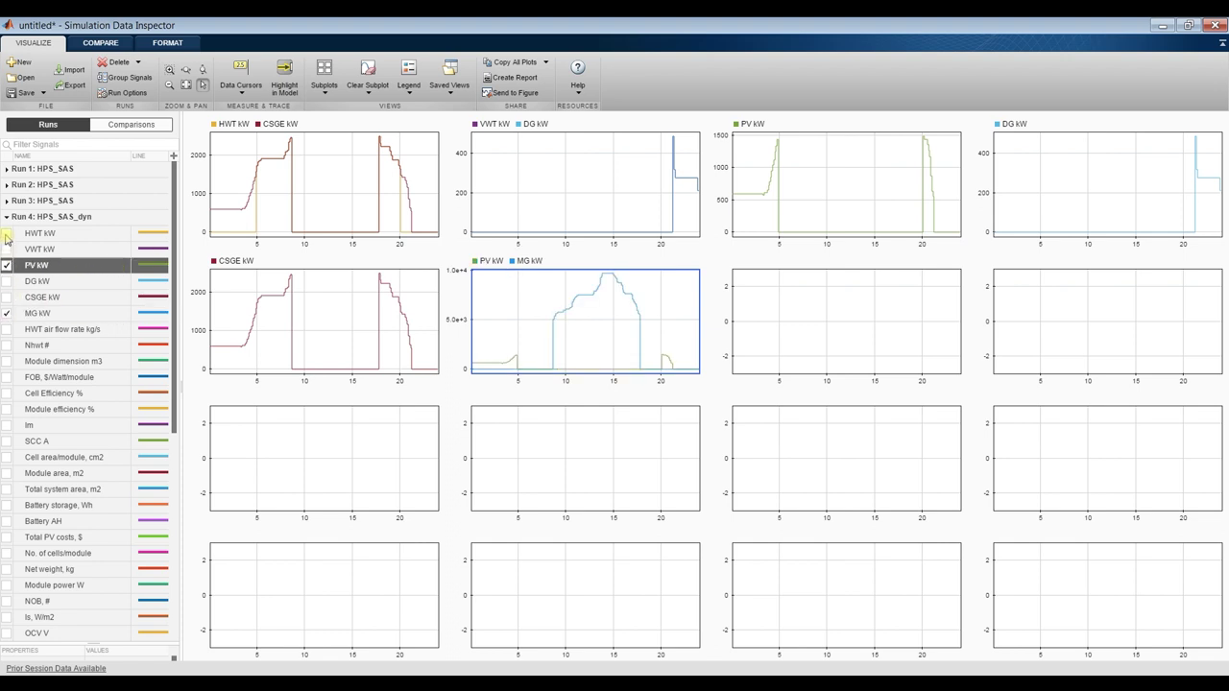
{"action": "left_click", "coordinate": [7, 233]}
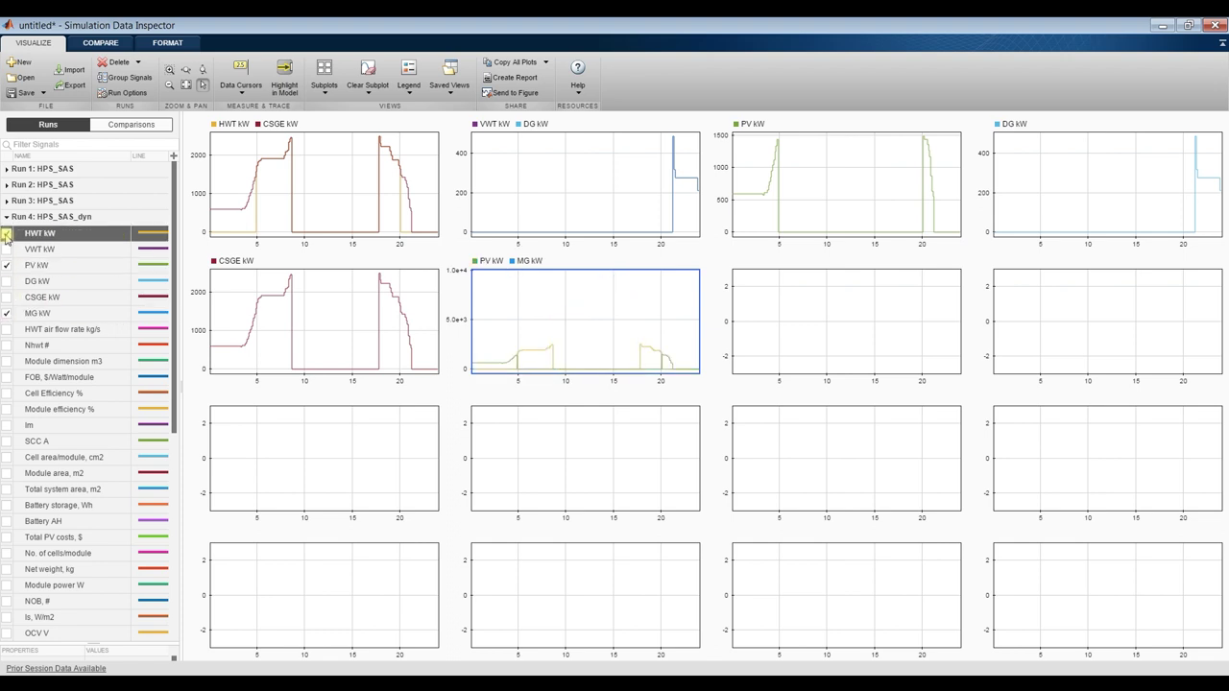
{"action": "left_click", "coordinate": [7, 298]}
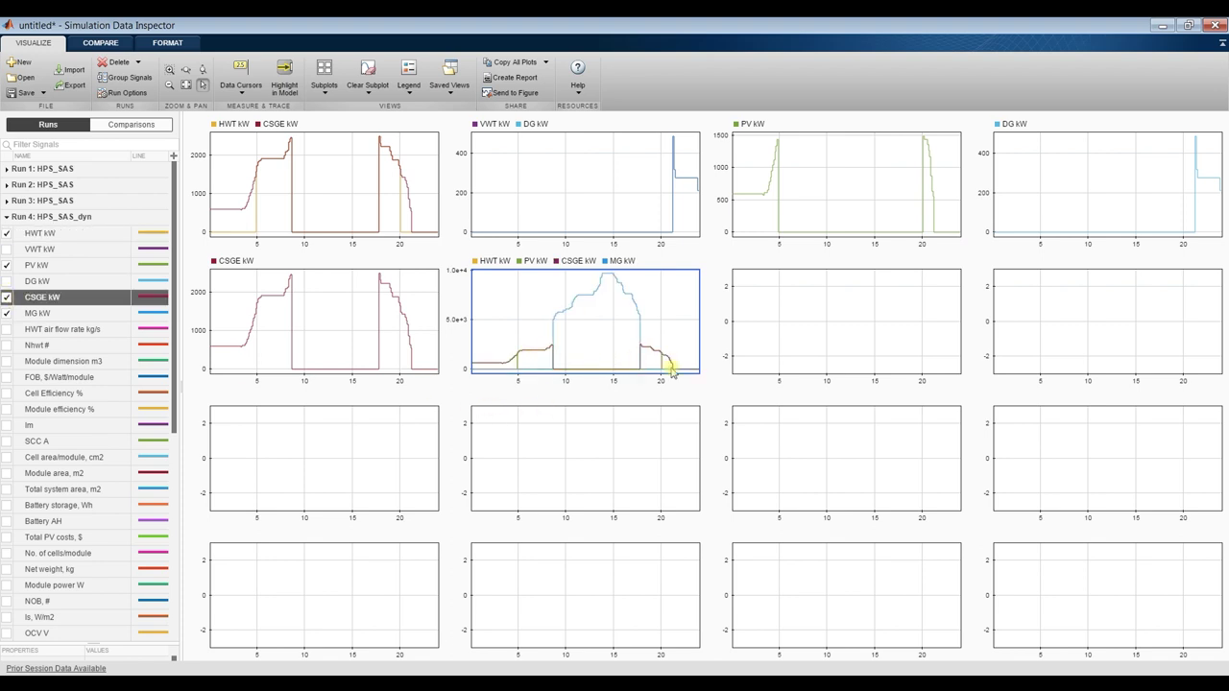
Plot Nhwt # and VWTCt $ in the third and fourth subplots of the second row.
{"action": "left_click", "coordinate": [828, 321]}
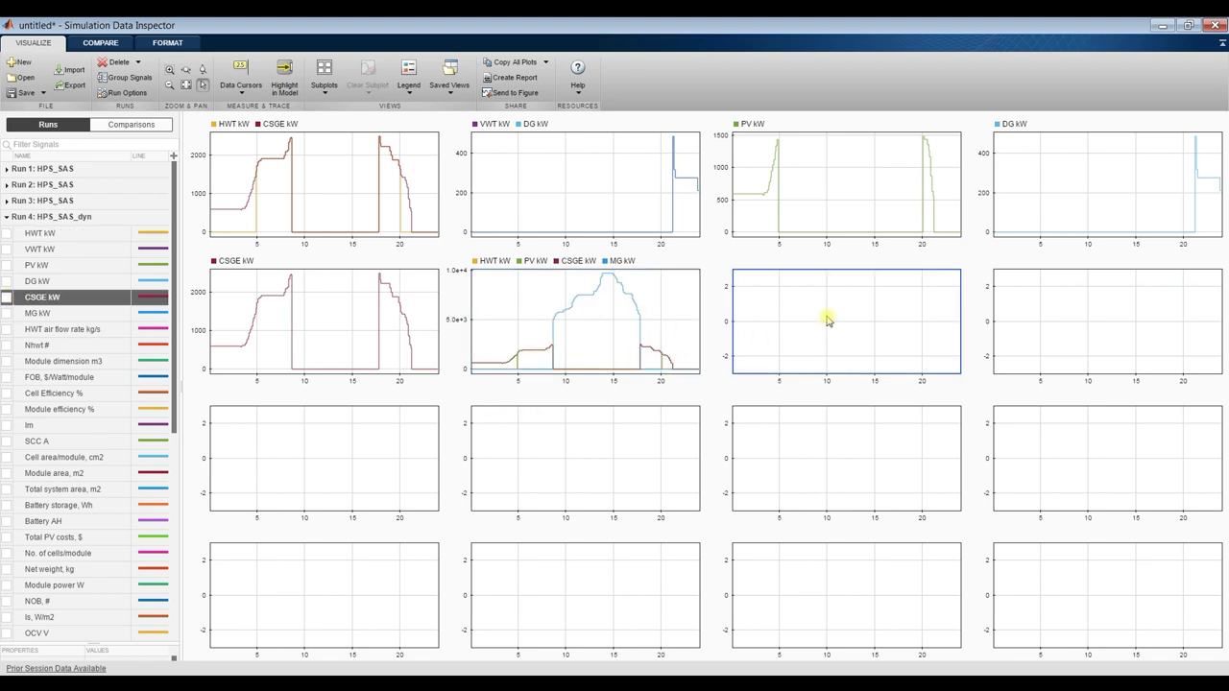
{"action": "left_click", "coordinate": [7, 346]}
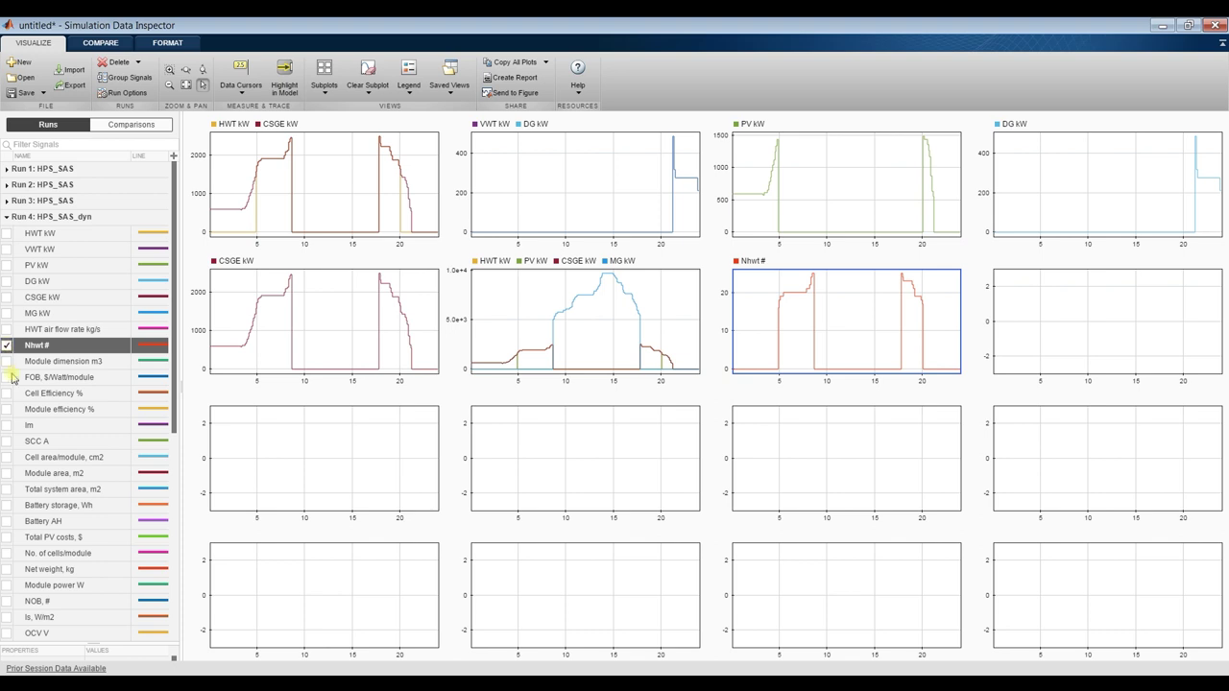
{"action": "left_click", "coordinate": [1018, 309]}
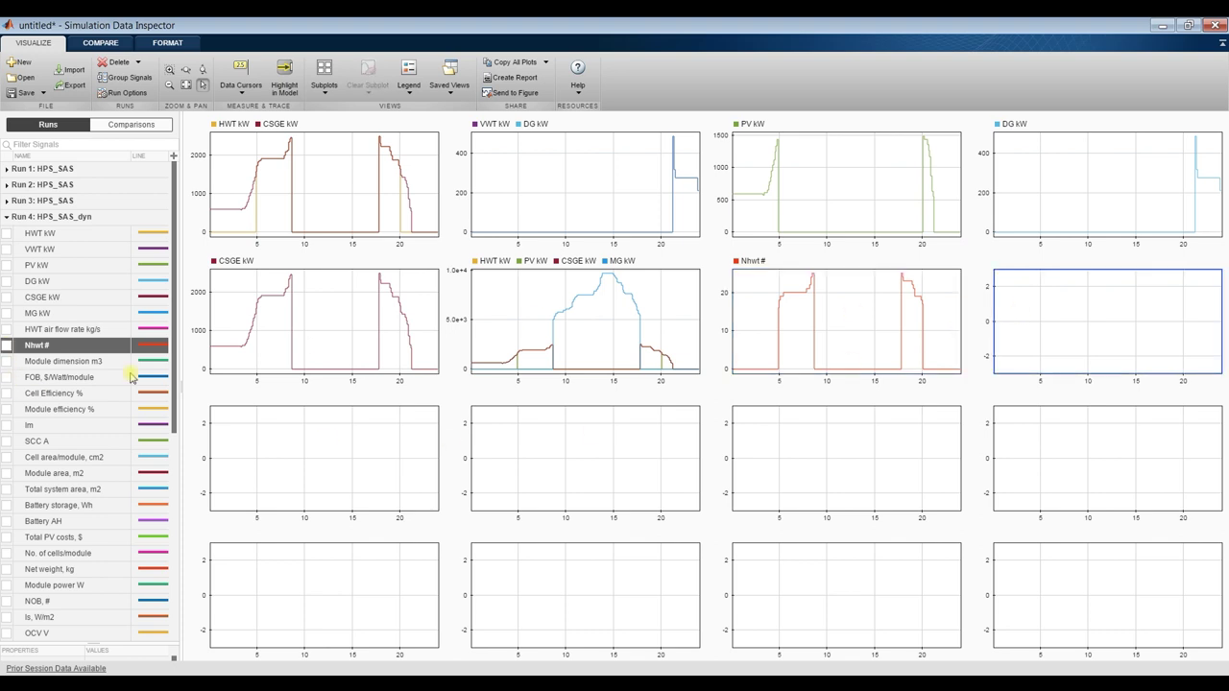
{"action": "scroll", "coordinate": [30, 428], "scroll_direction": "down", "scroll_amount": 8}
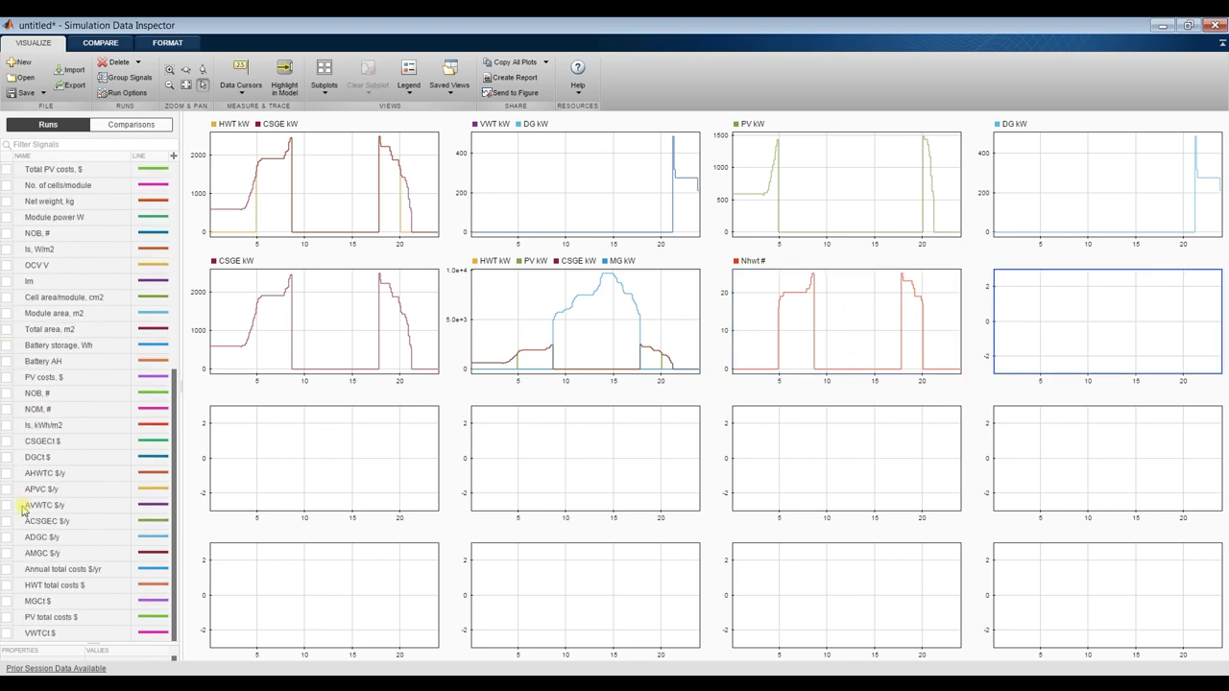
{"action": "left_click", "coordinate": [8, 634]}
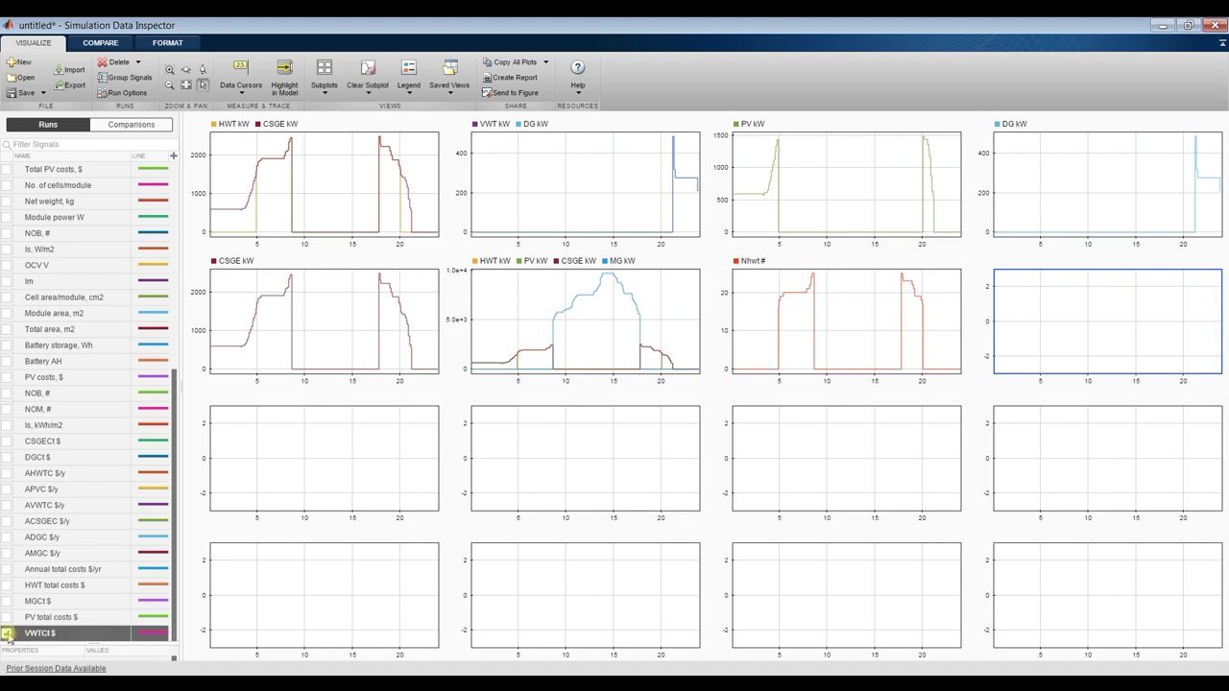
Plot PV total costs $, HWT total costs $ and Annual total costs $/yr in the first three subplots of the third row.
{"action": "left_click", "coordinate": [313, 451]}
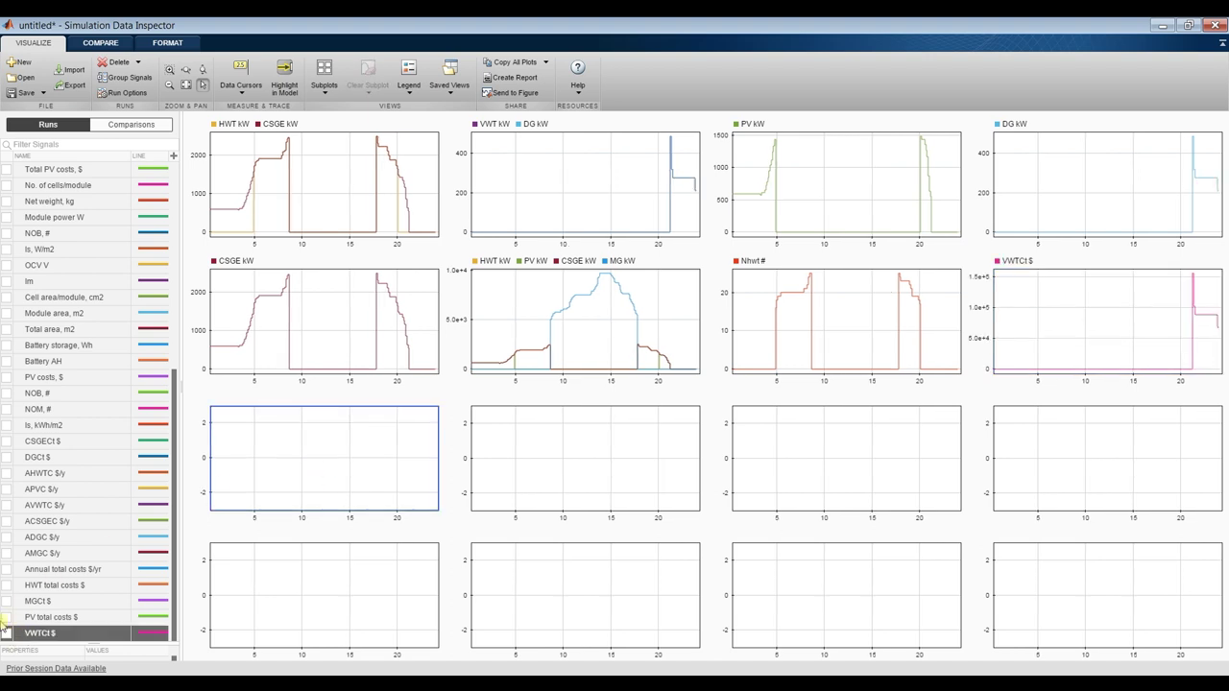
{"action": "left_click", "coordinate": [7, 617]}
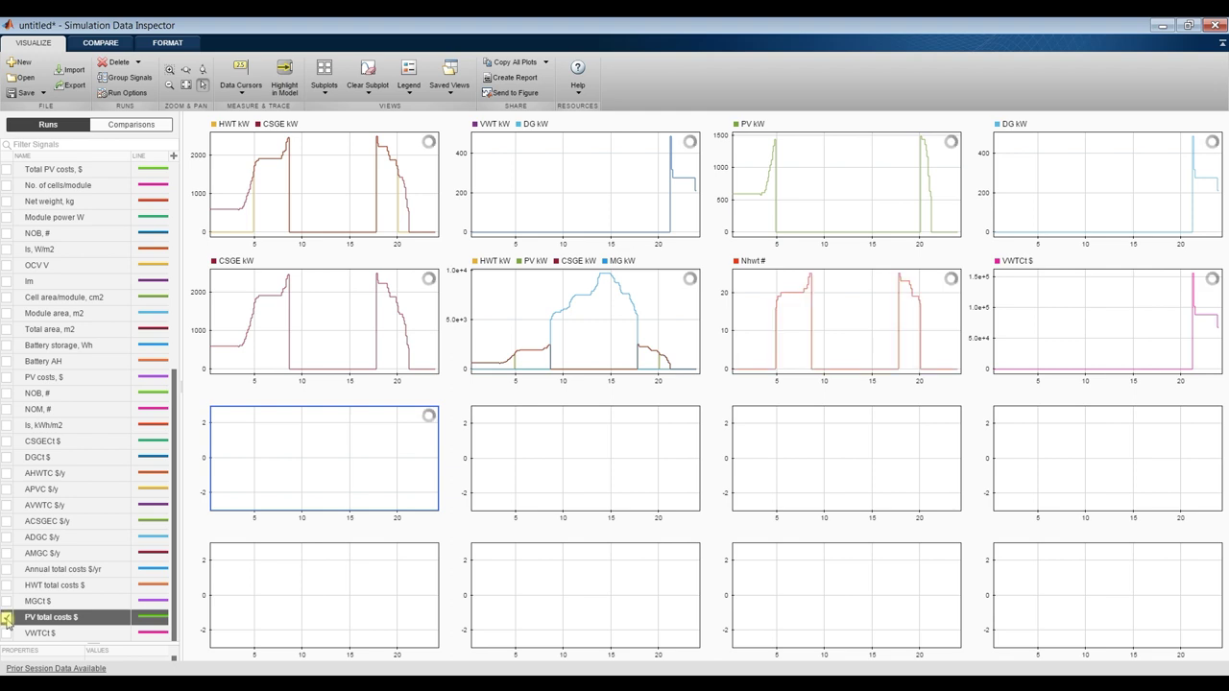
{"action": "left_click", "coordinate": [559, 482]}
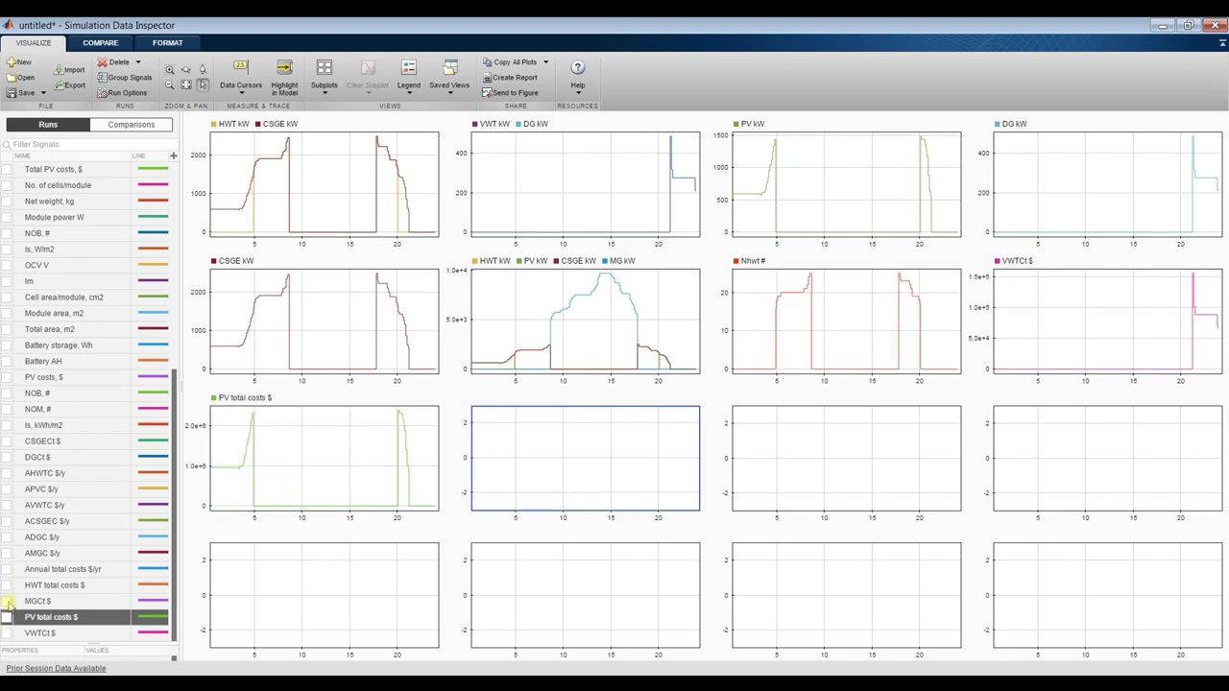
{"action": "left_click", "coordinate": [6, 585]}
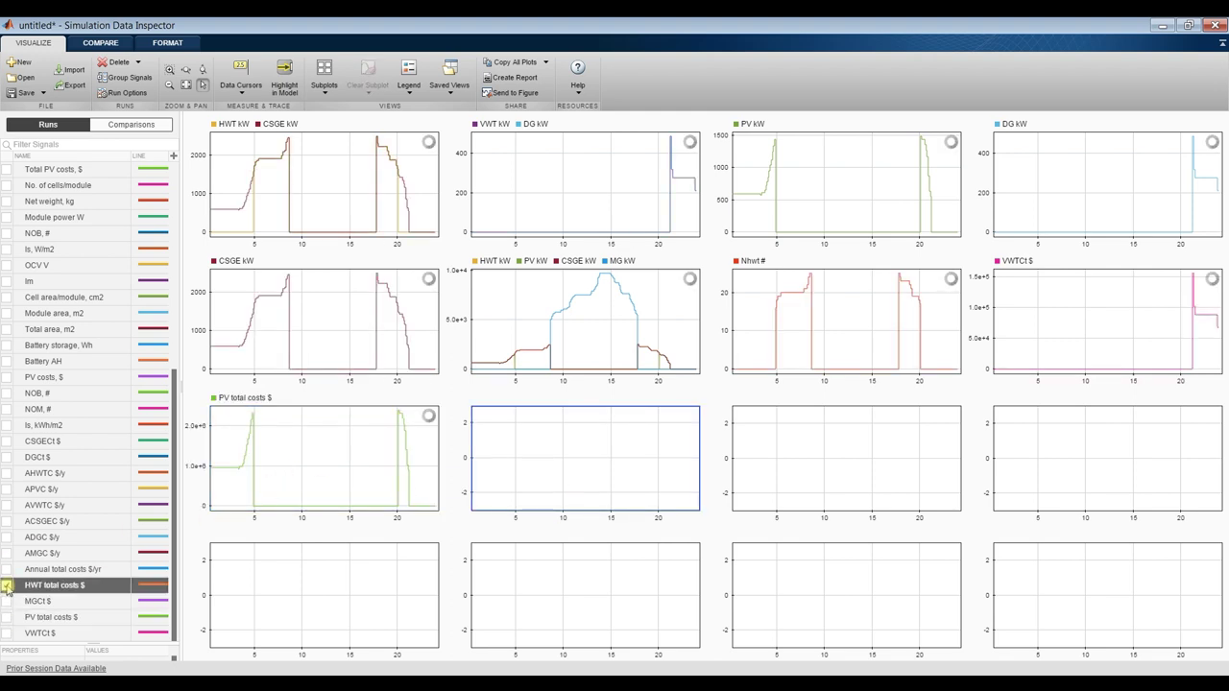
{"action": "left_click", "coordinate": [762, 469]}
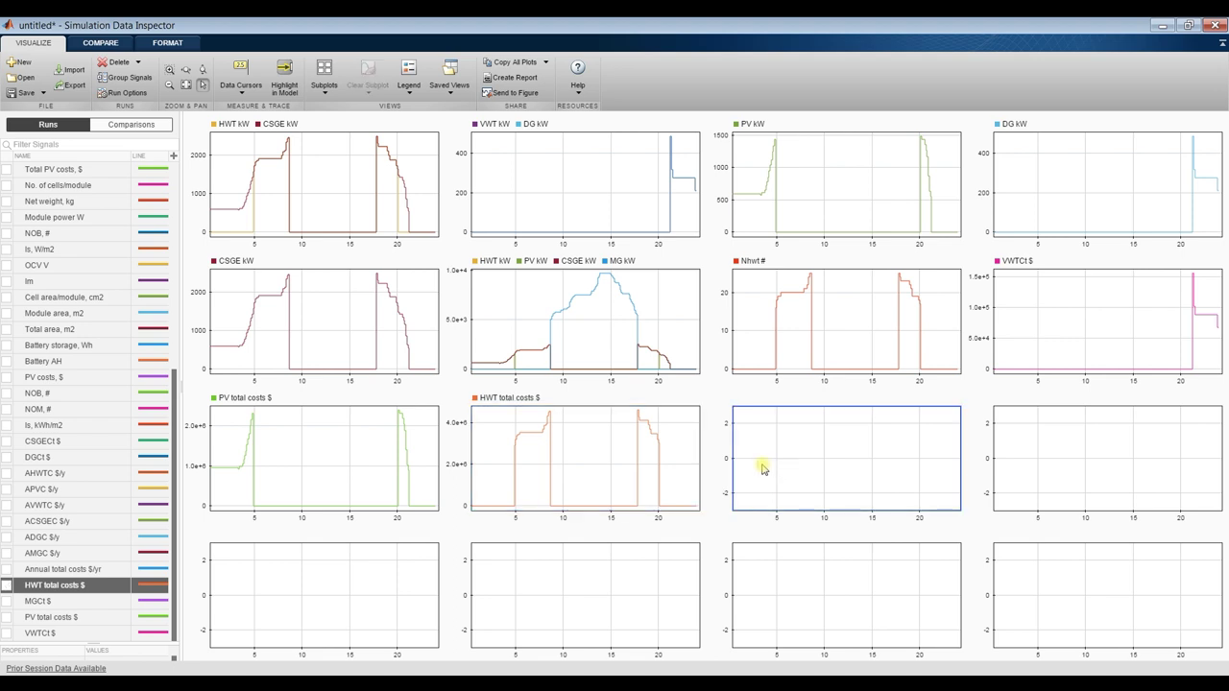
{"action": "left_click", "coordinate": [7, 569]}
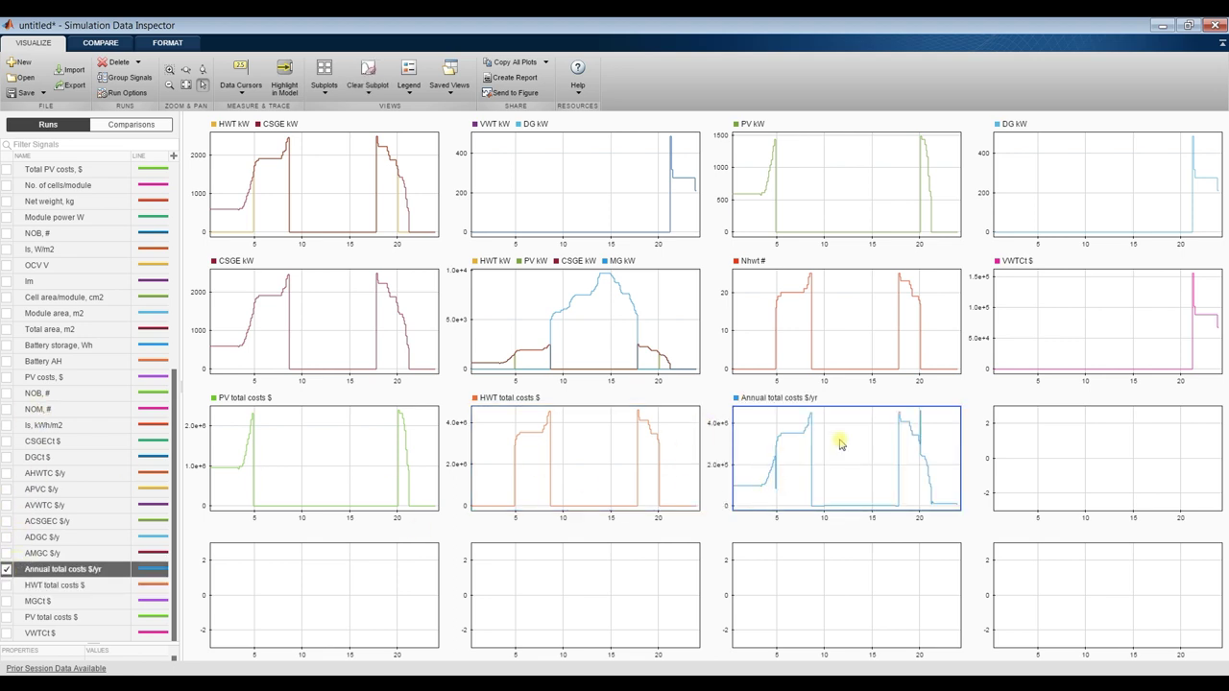
Plot Total system area, m2 from the dynamic run in the fourth subplot of the third row.
{"action": "left_click", "coordinate": [1054, 447]}
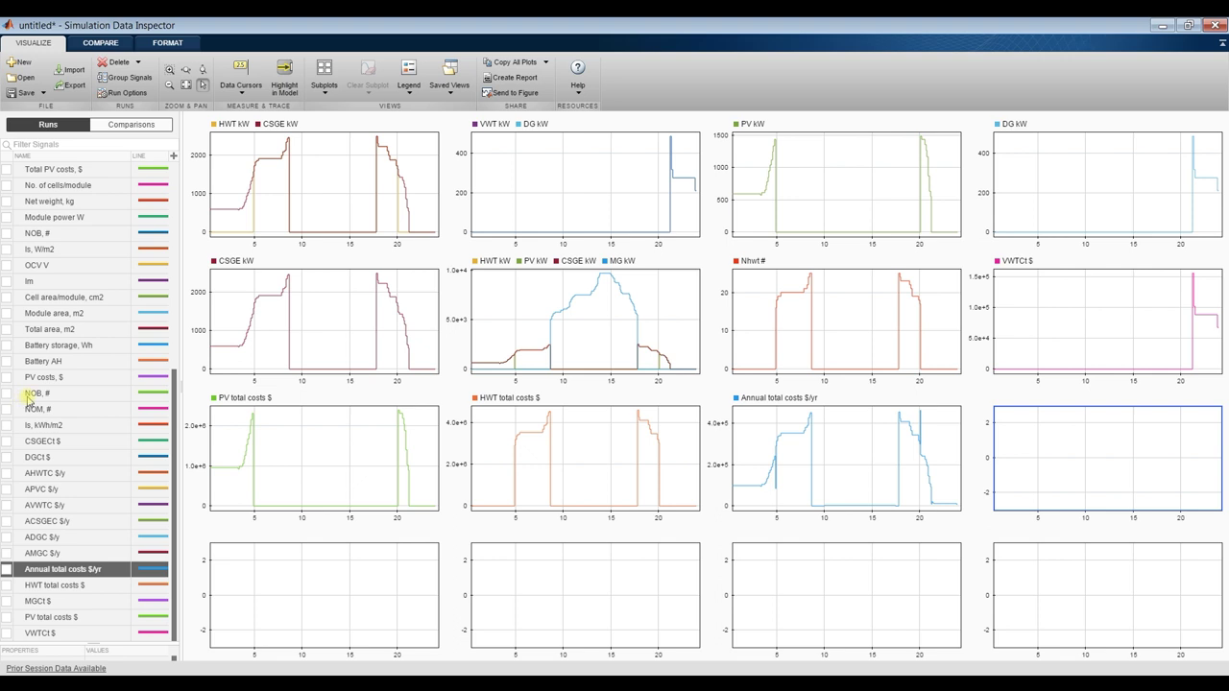
{"action": "scroll", "coordinate": [29, 398], "scroll_direction": "up", "scroll_amount": 3}
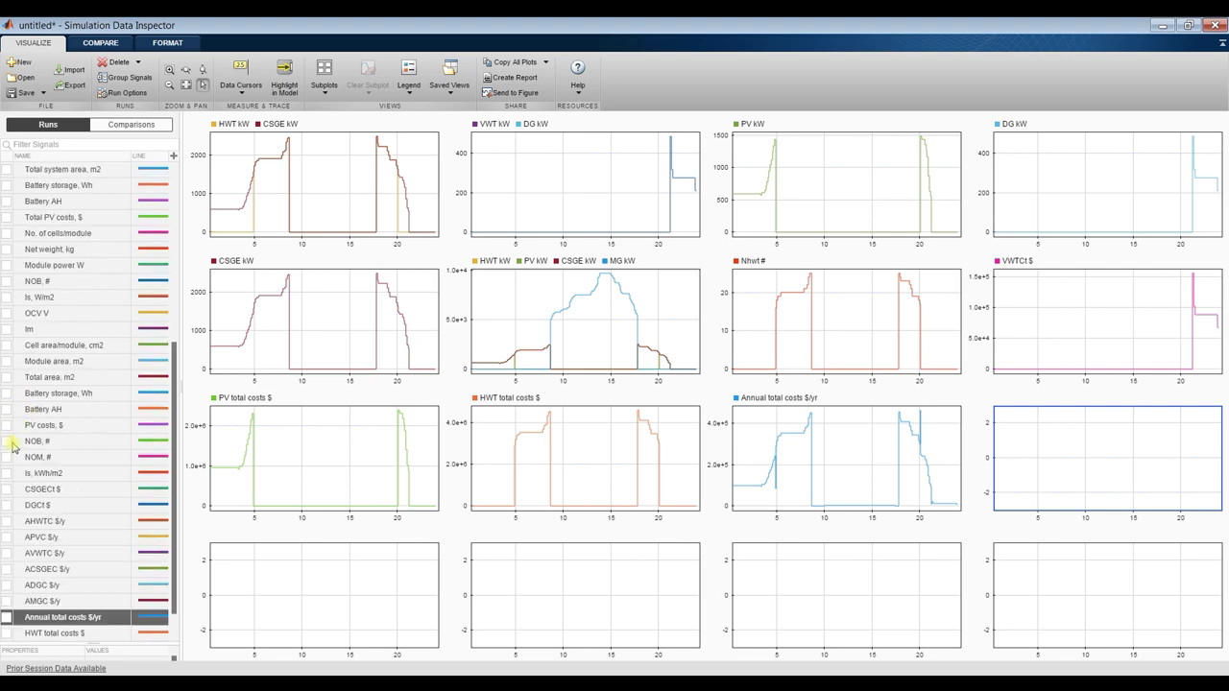
{"action": "scroll", "coordinate": [35, 436], "scroll_direction": "up", "scroll_amount": 6}
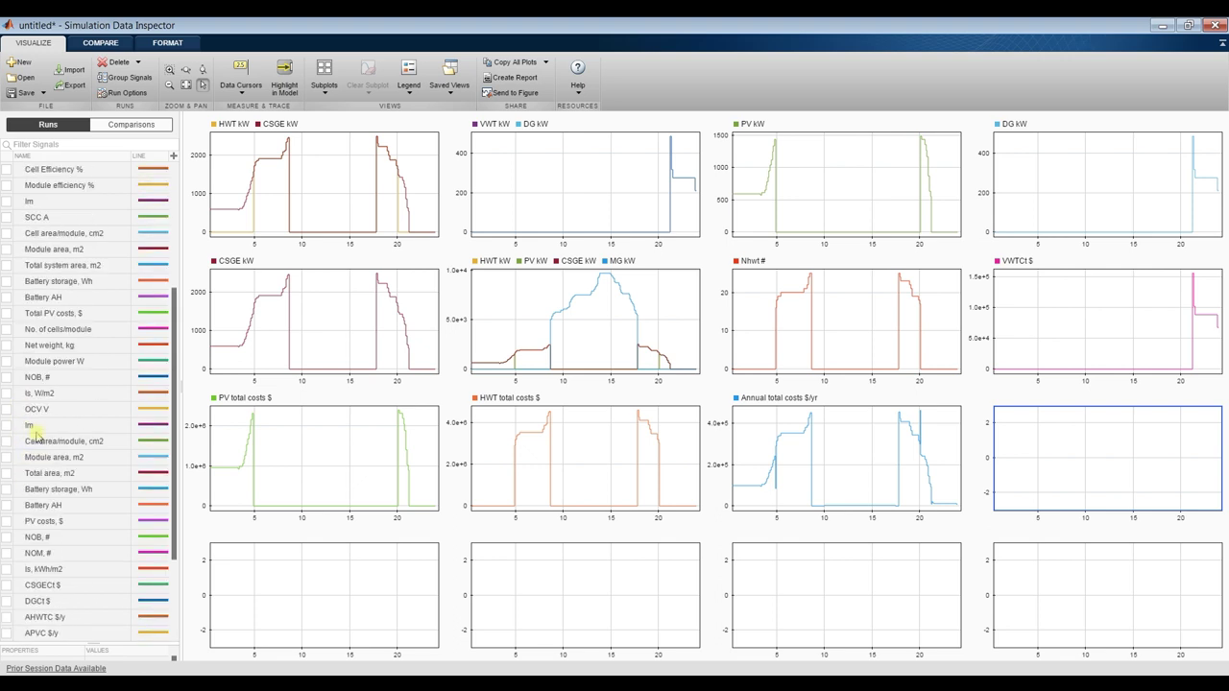
{"action": "scroll", "coordinate": [29, 377], "scroll_direction": "up", "scroll_amount": 3}
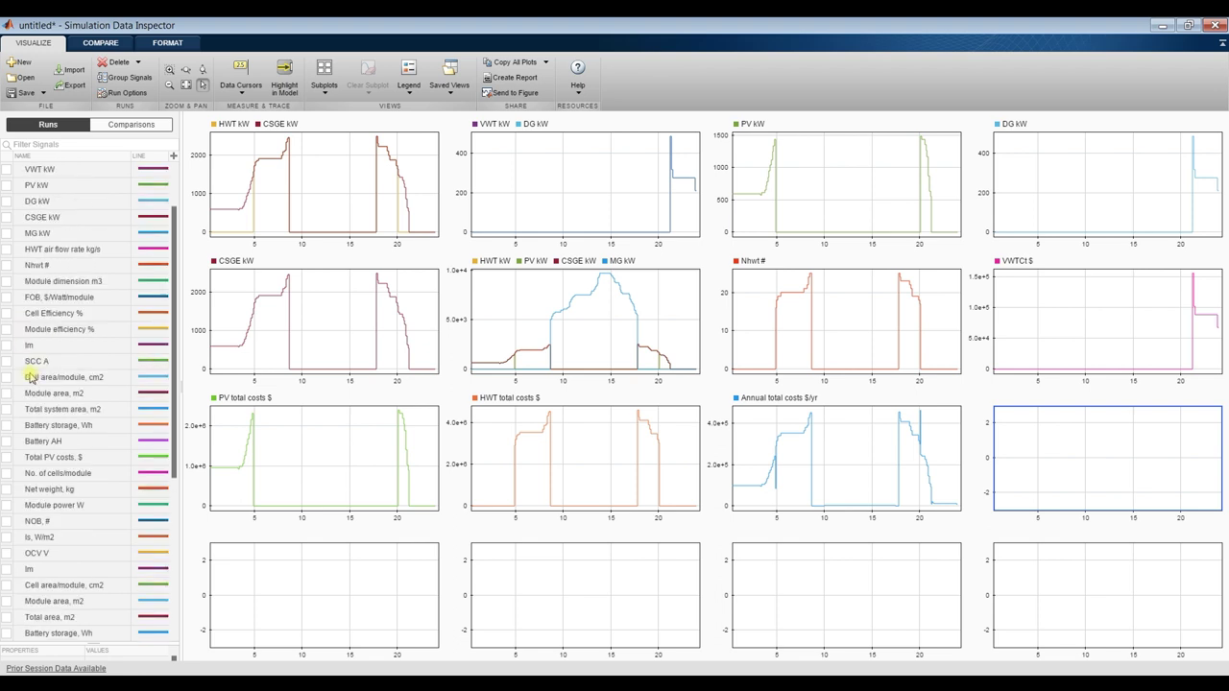
{"action": "scroll", "coordinate": [11, 295], "scroll_direction": "up", "scroll_amount": 3}
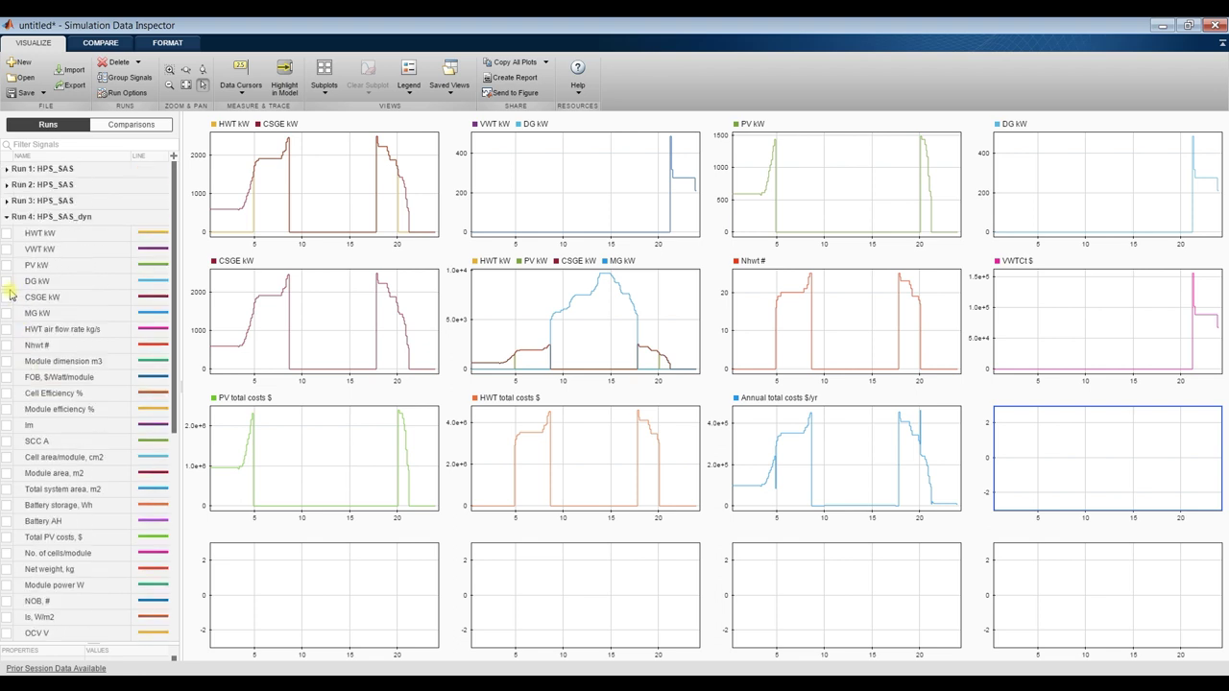
{"action": "scroll", "coordinate": [16, 331], "scroll_direction": "down", "scroll_amount": 3}
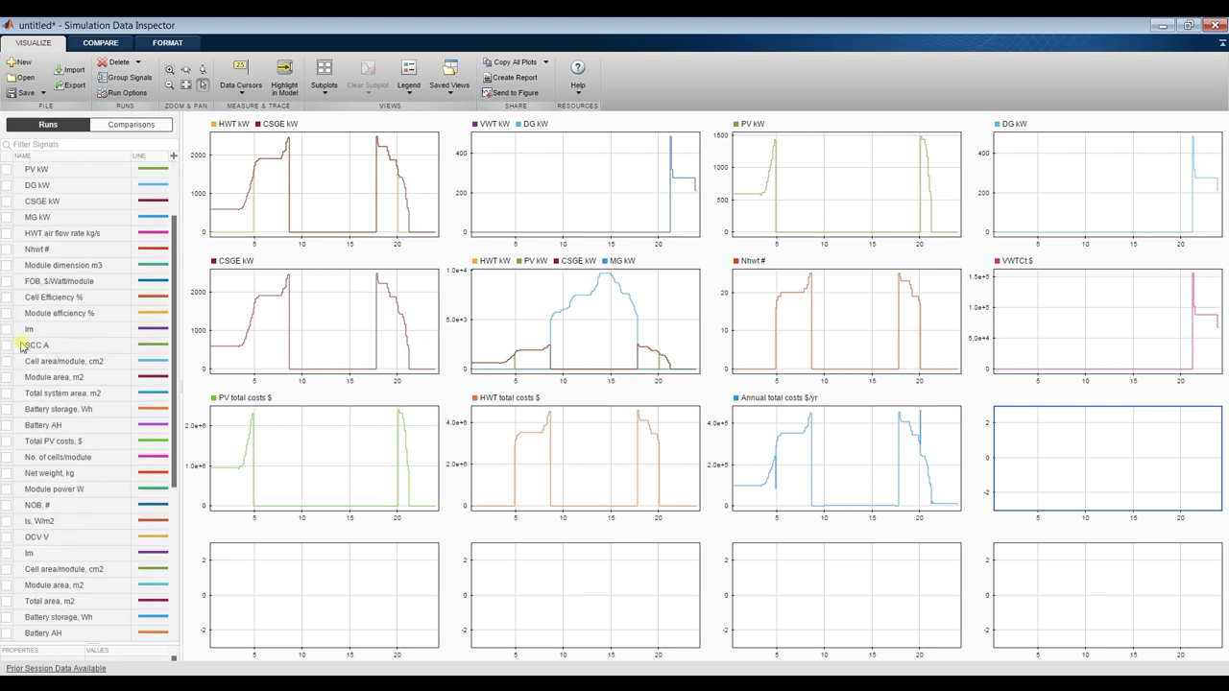
{"action": "left_click", "coordinate": [7, 395]}
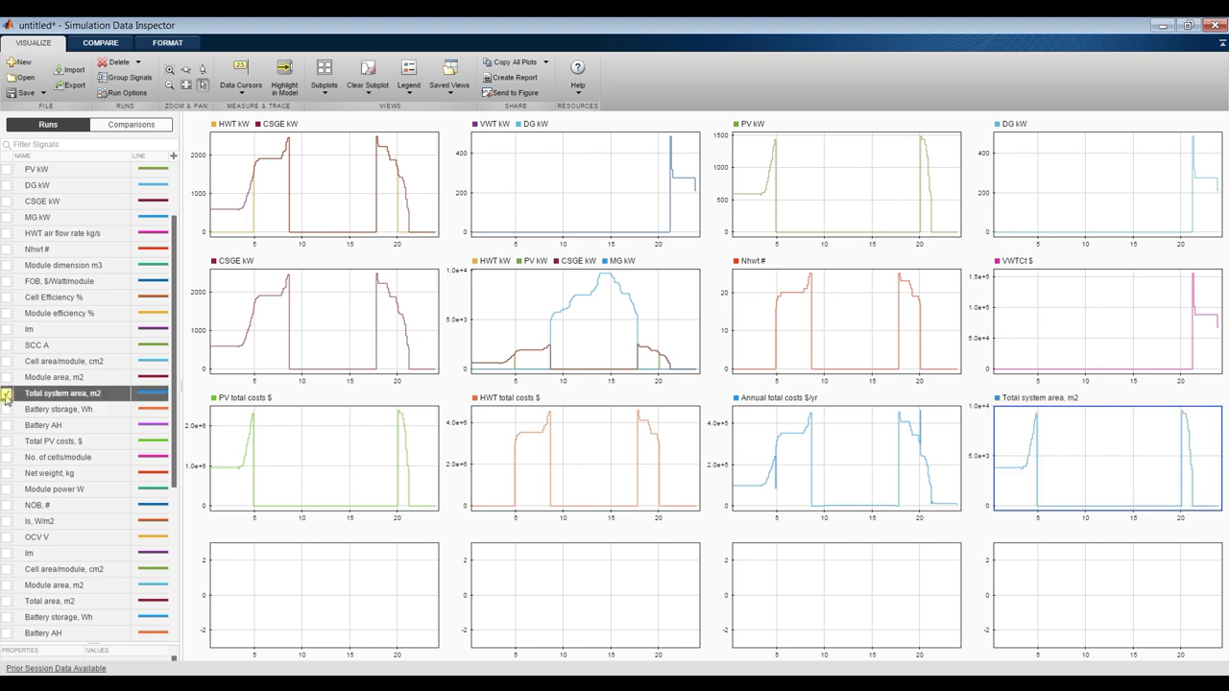
Plot Battery storage, Wh and Battery AH in the first two subplots of the fourth row, and select the third subplot.
{"action": "left_click", "coordinate": [294, 589]}
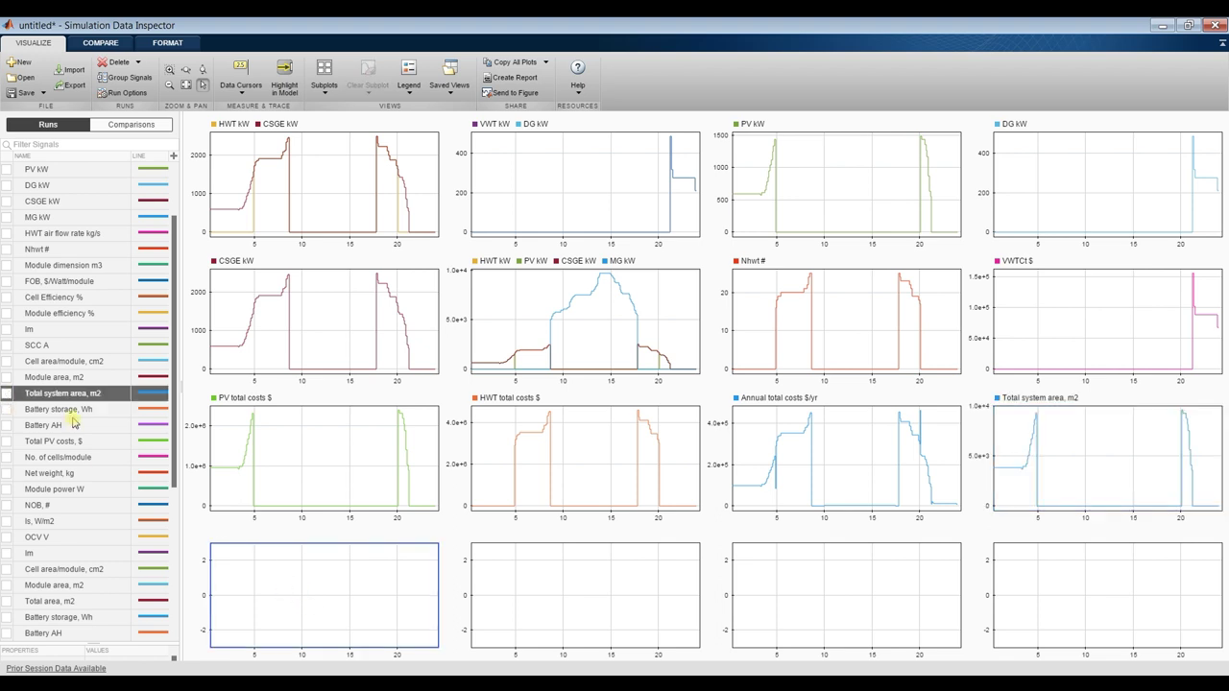
{"action": "left_click", "coordinate": [6, 410]}
{"action": "left_click", "coordinate": [584, 606]}
{"action": "left_click", "coordinate": [7, 425]}
{"action": "left_click", "coordinate": [780, 586]}
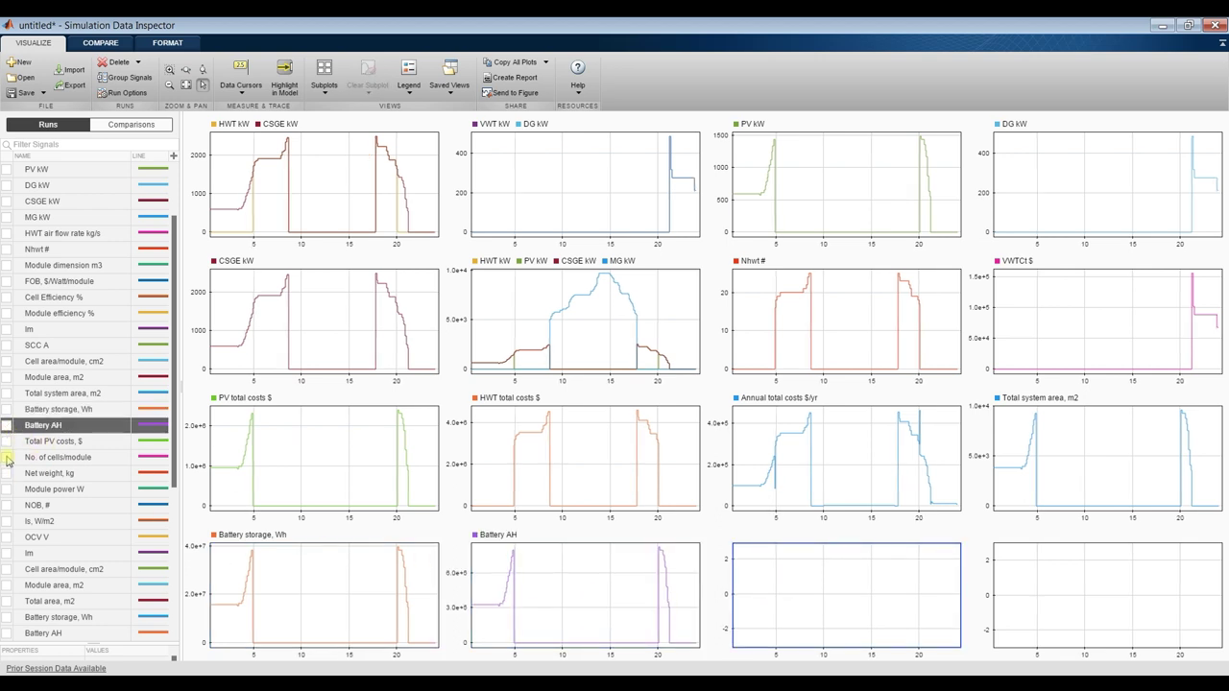
{"action": "left_click", "coordinate": [7, 506]}
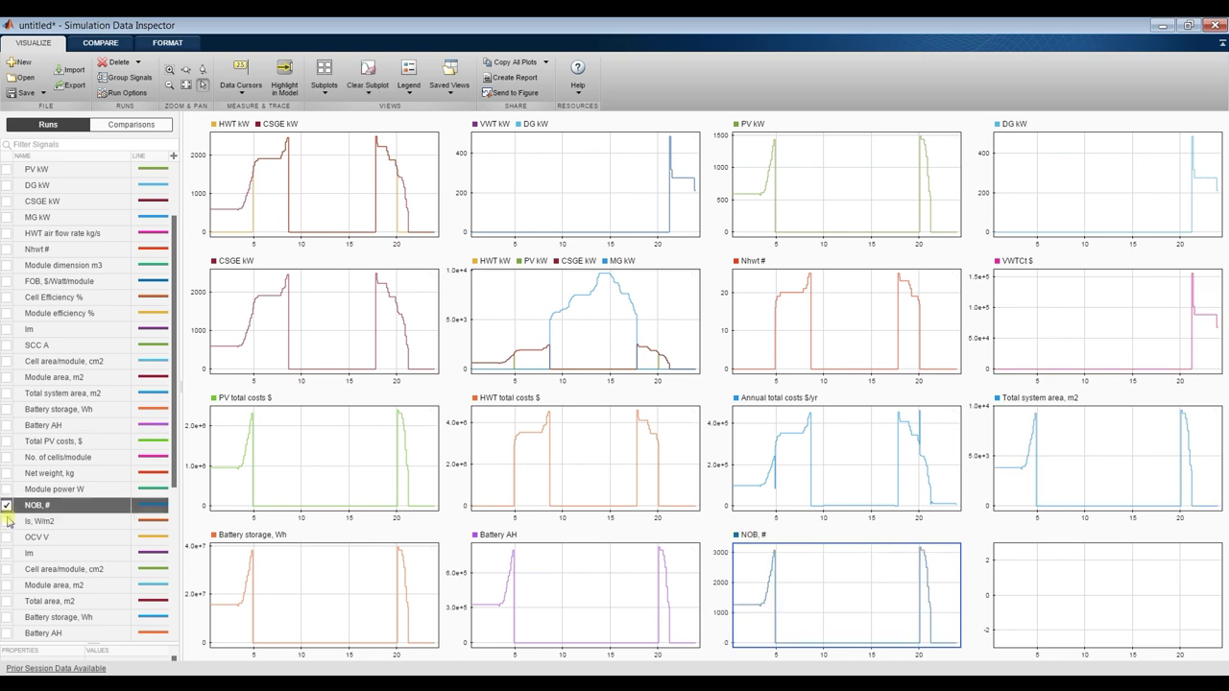
{"action": "left_click", "coordinate": [7, 506]}
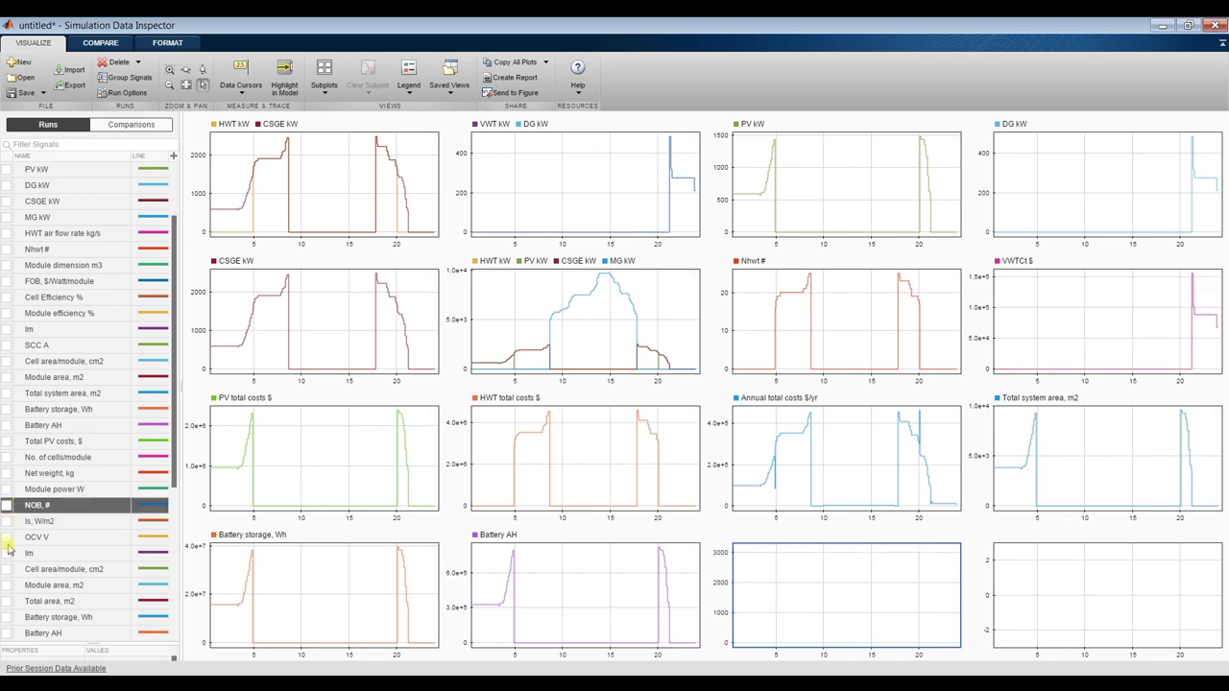
{"action": "scroll", "coordinate": [26, 548], "scroll_direction": "down", "scroll_amount": 2}
{"action": "scroll", "coordinate": [42, 480], "scroll_direction": "down", "scroll_amount": 2}
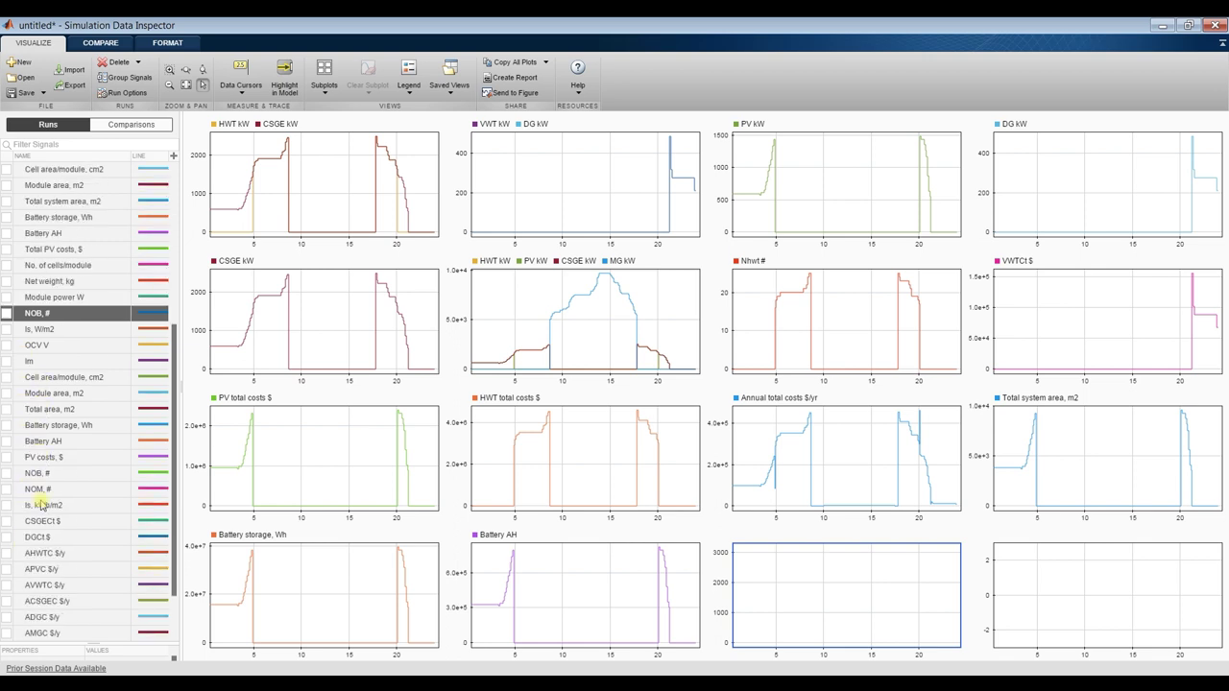
{"action": "left_click", "coordinate": [6, 410]}
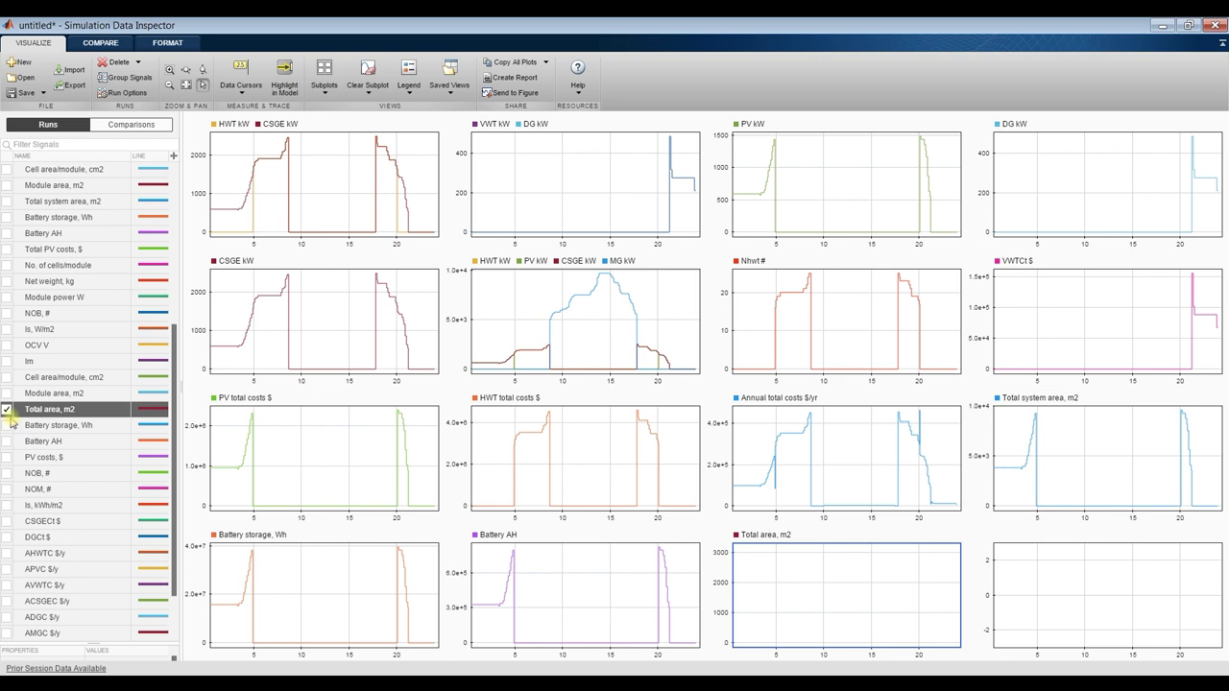
{"action": "left_click", "coordinate": [7, 410]}
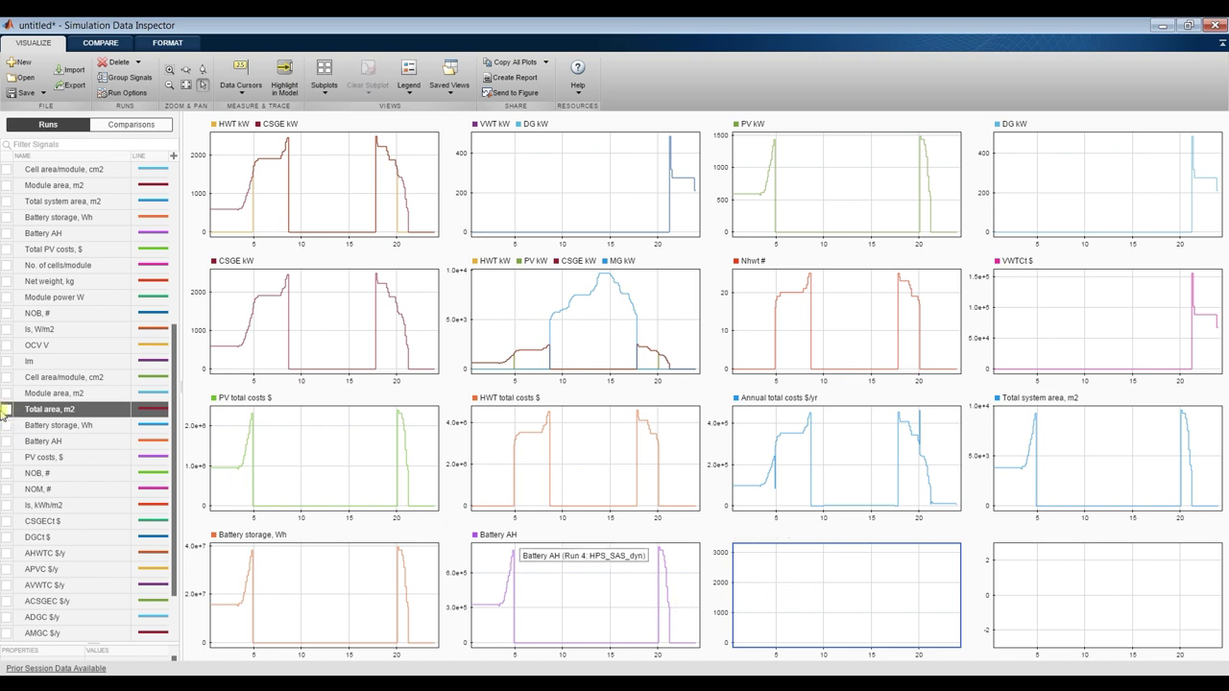
Plot CSGECt $ and DGCt $ in the third and fourth subplots of the fourth row.
{"action": "scroll", "coordinate": [5, 413], "scroll_direction": "down", "scroll_amount": 2}
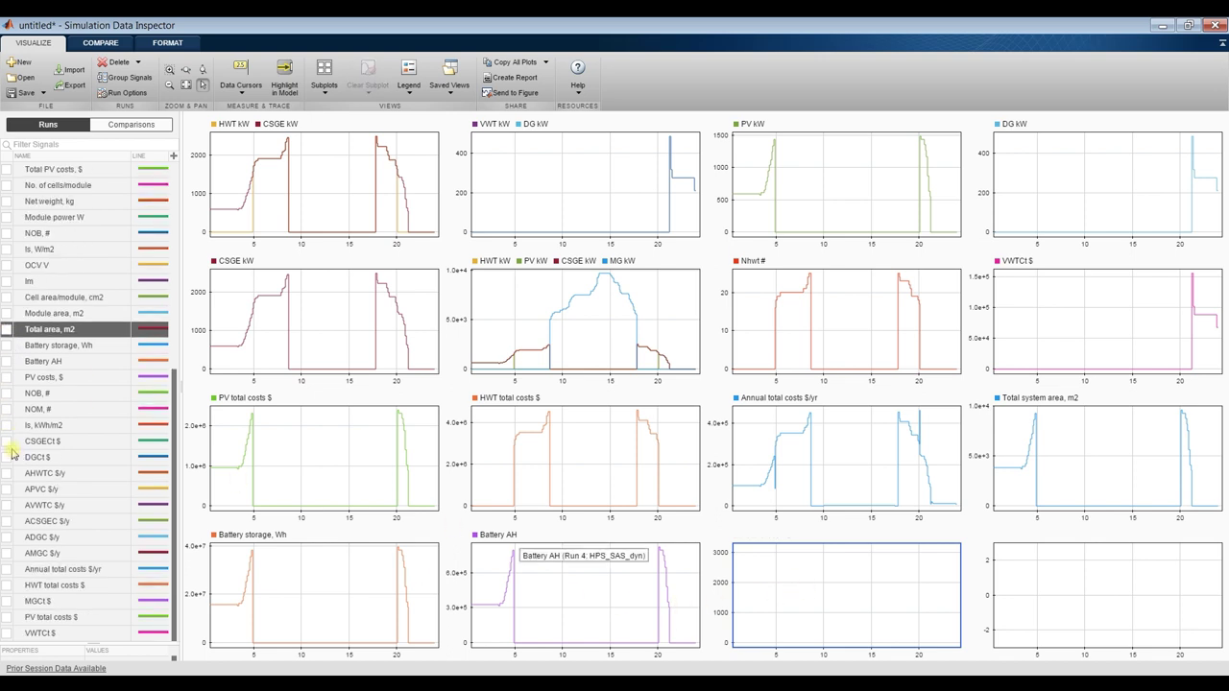
{"action": "left_click", "coordinate": [6, 440]}
{"action": "left_click", "coordinate": [1023, 587]}
{"action": "left_click", "coordinate": [6, 459]}
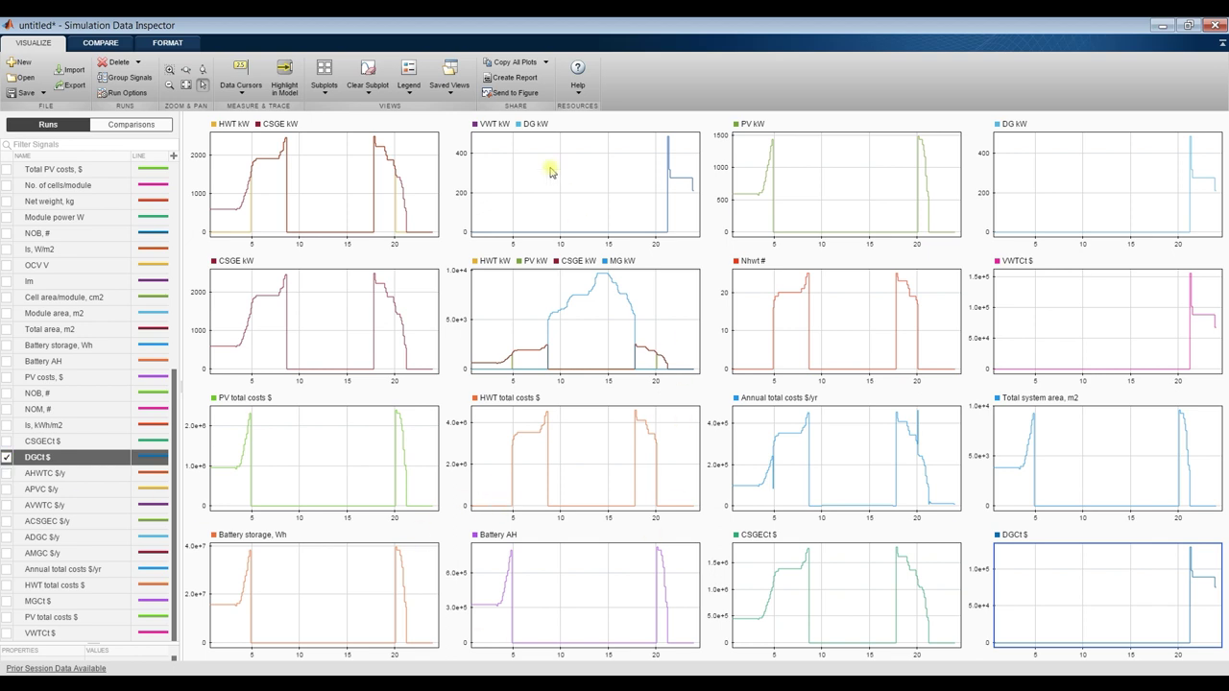
Send all subplots to a MATLAB figure and show it maximized with the plot tools.
{"action": "left_click", "coordinate": [515, 96]}
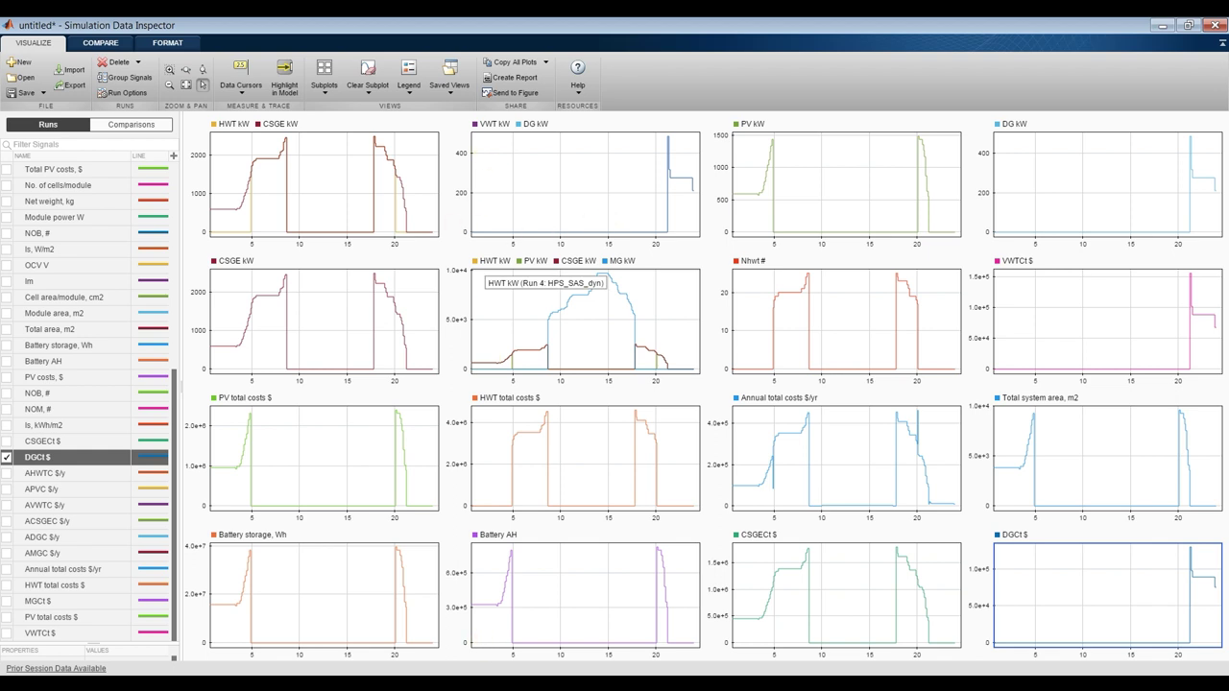
{"action": "left_click", "coordinate": [414, 629]}
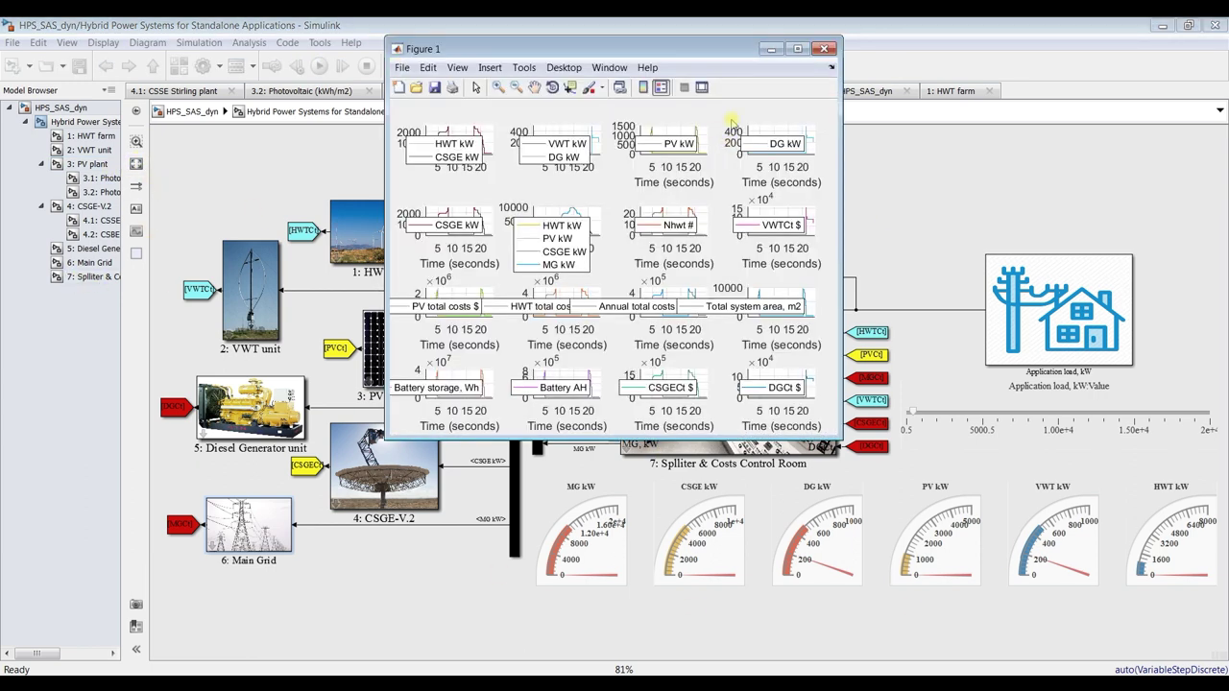
{"action": "left_click", "coordinate": [797, 48]}
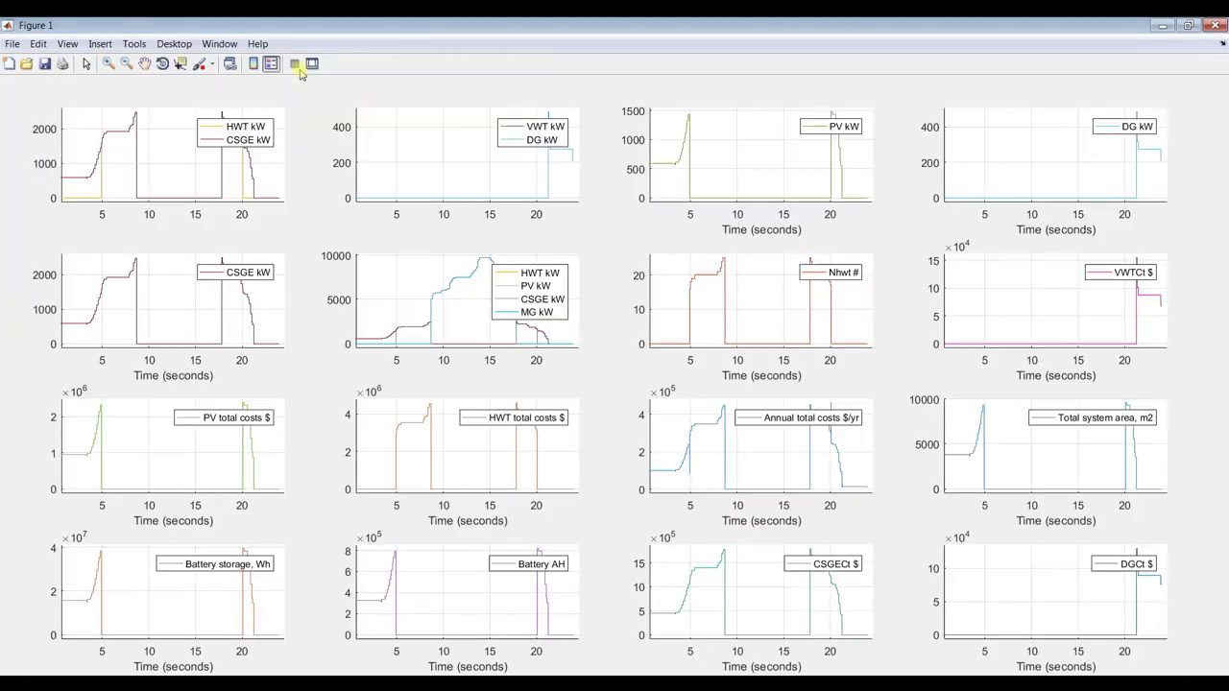
{"action": "left_click", "coordinate": [313, 65]}
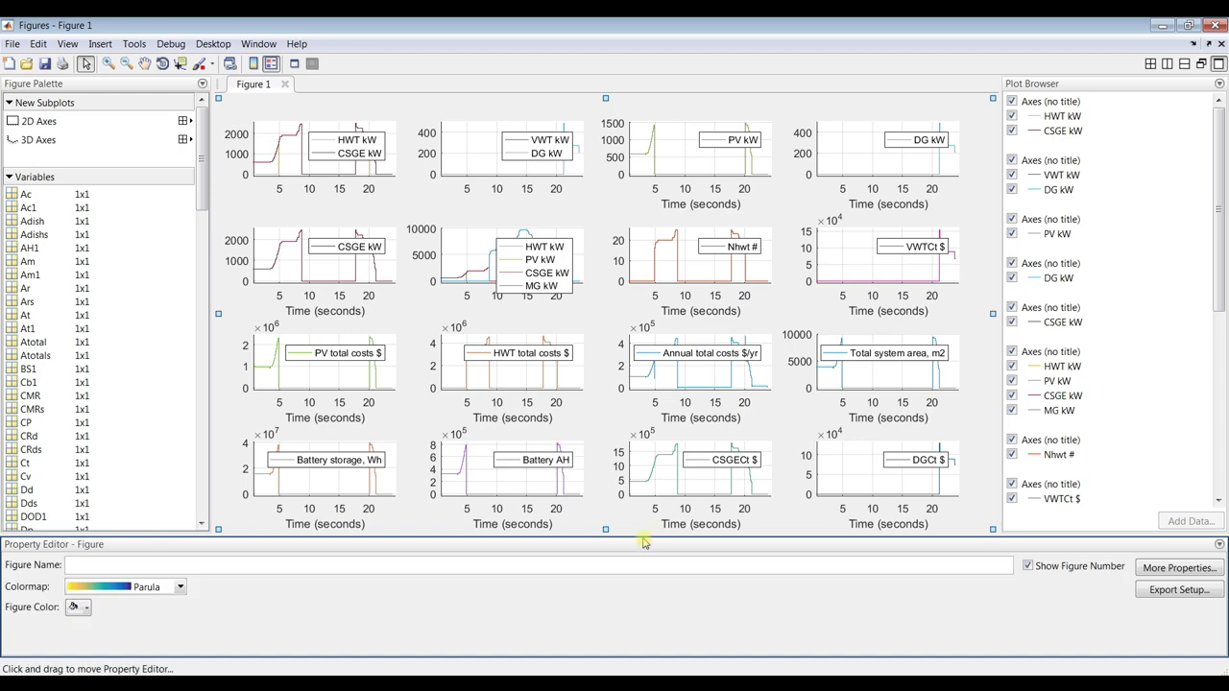
Close the figure and the Simulation Data Inspector to return to the Simulink model.
{"action": "left_click", "coordinate": [1219, 25]}
{"action": "left_click", "coordinate": [479, 682]}
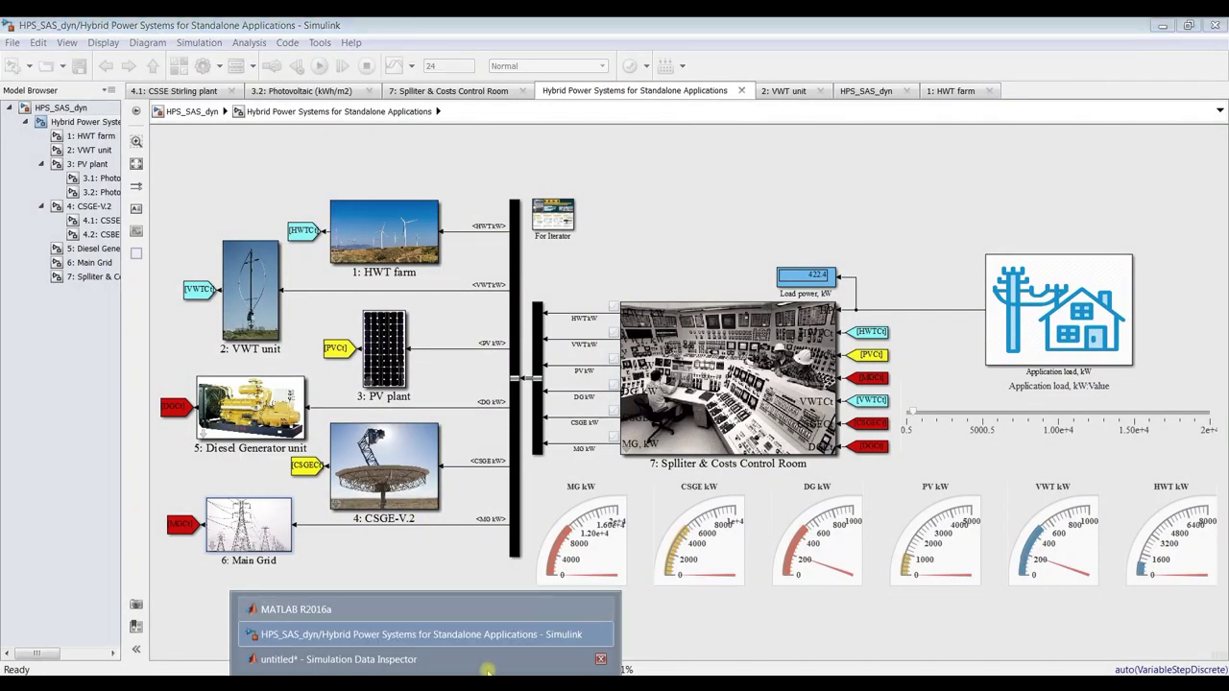
{"action": "left_click", "coordinate": [483, 660]}
{"action": "left_click", "coordinate": [1217, 23]}
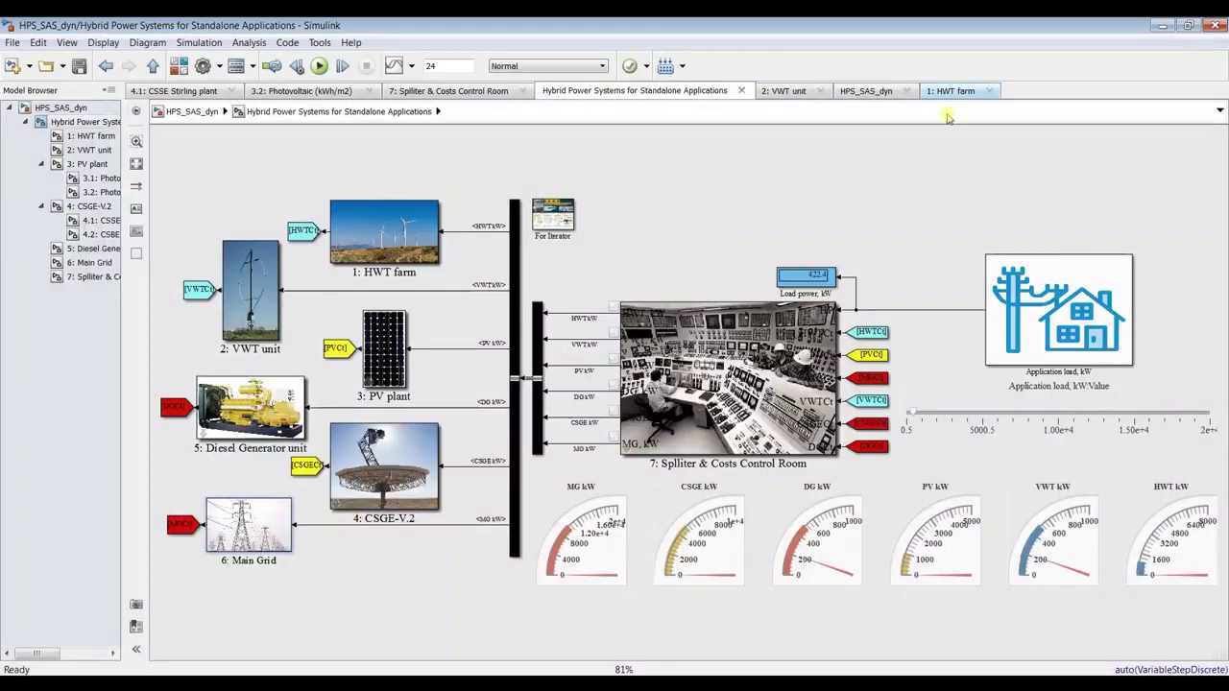
Review the Splliter & Costs Control Room, the hybrid system's load and stop time, and the HWT farm, and return to the top level of HPS_SAS_dyn.
{"action": "left_click", "coordinate": [91, 277]}
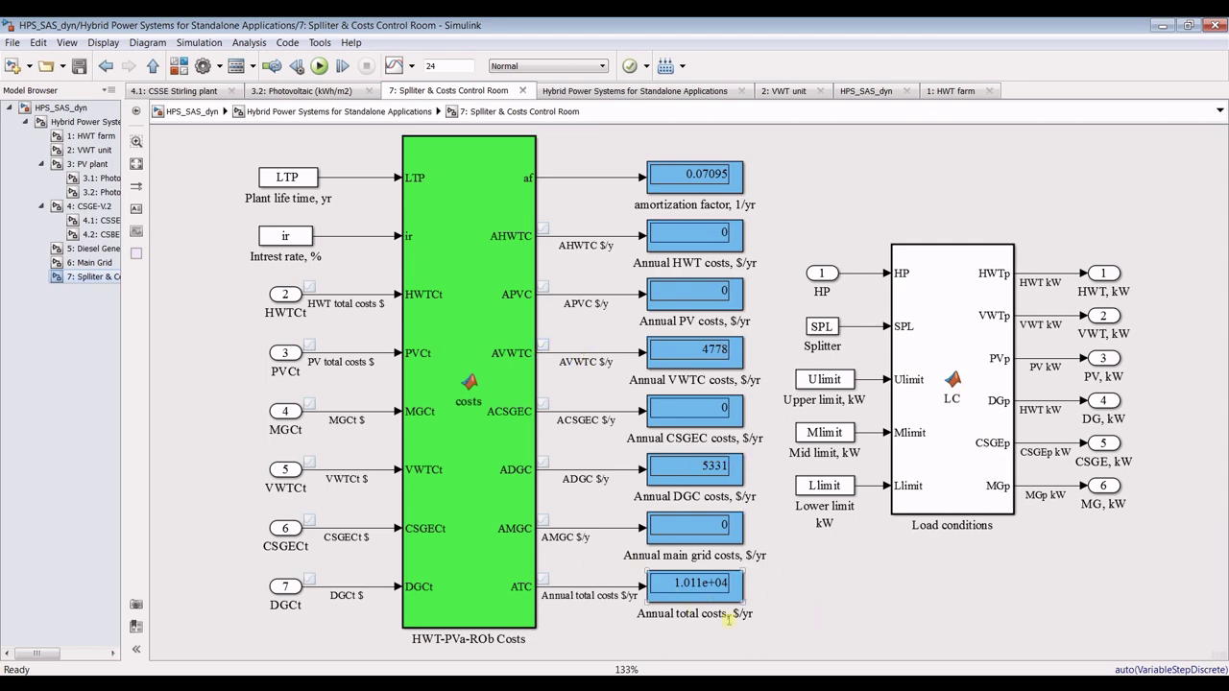
{"action": "left_click", "coordinate": [72, 125]}
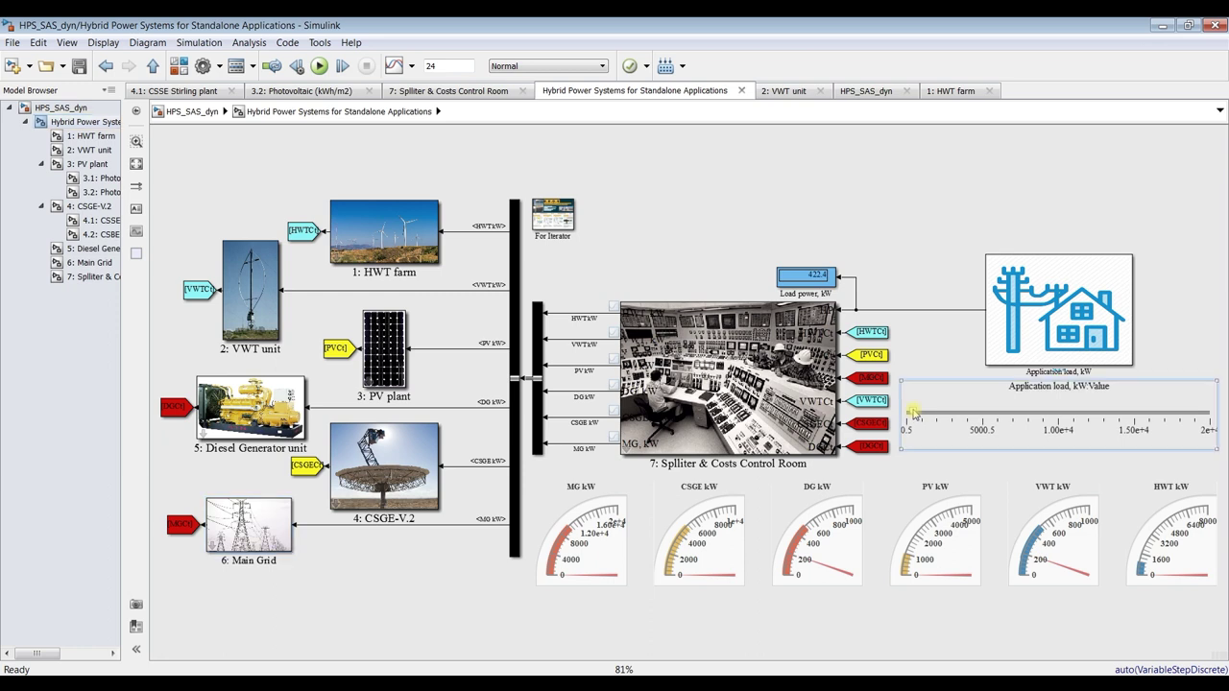
{"action": "double_click", "coordinate": [431, 66]}
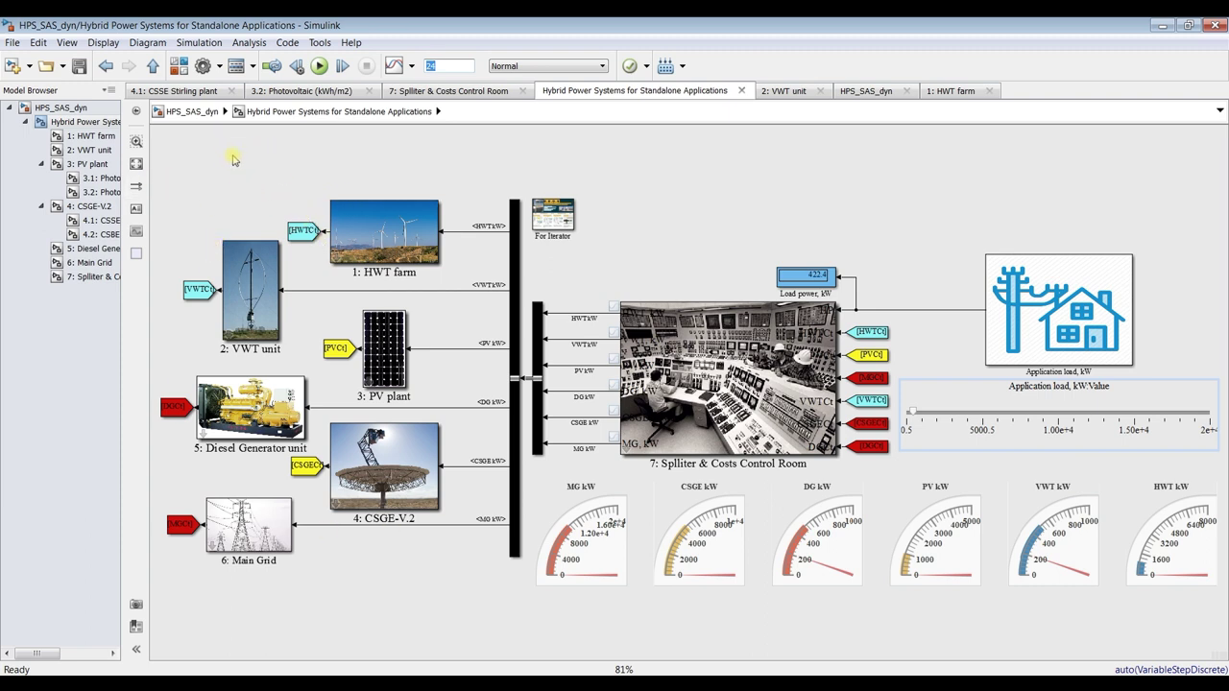
{"action": "left_click", "coordinate": [91, 136]}
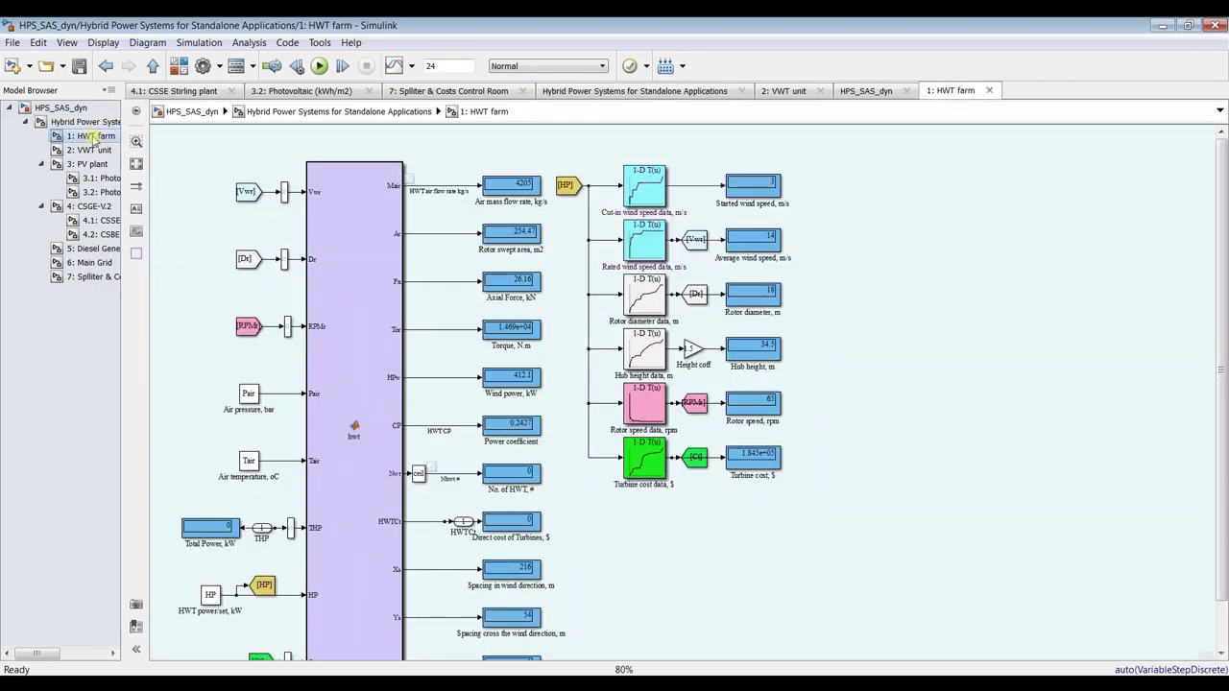
{"action": "left_click", "coordinate": [62, 107]}
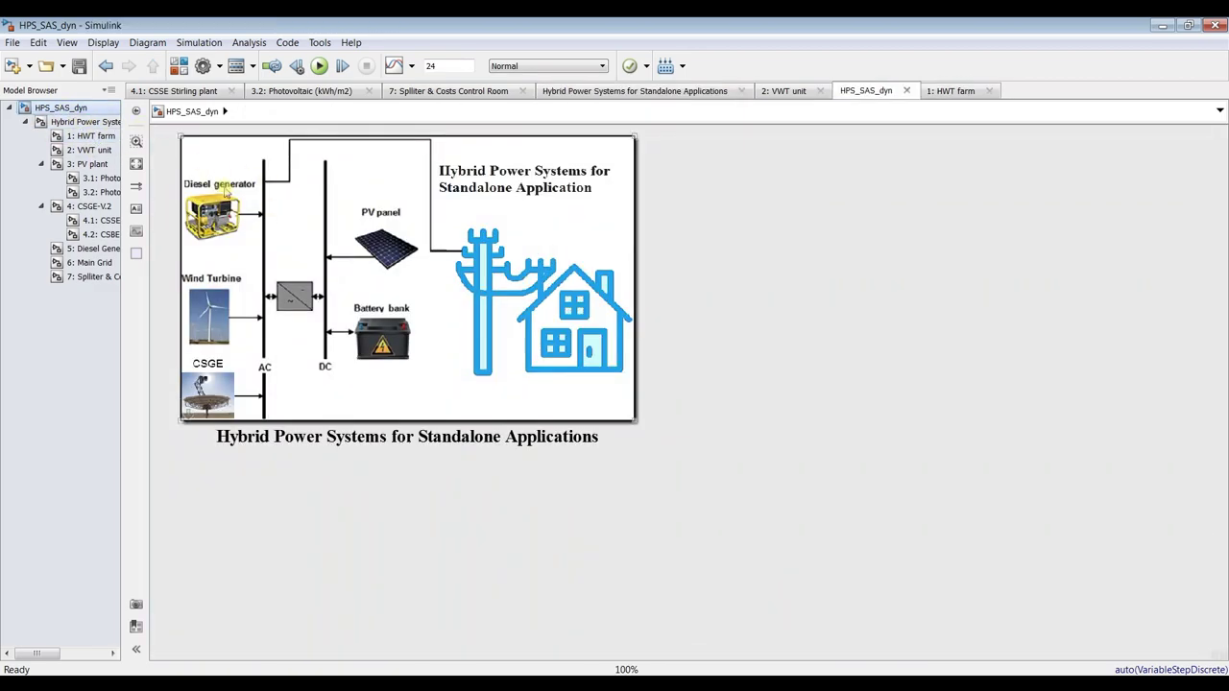